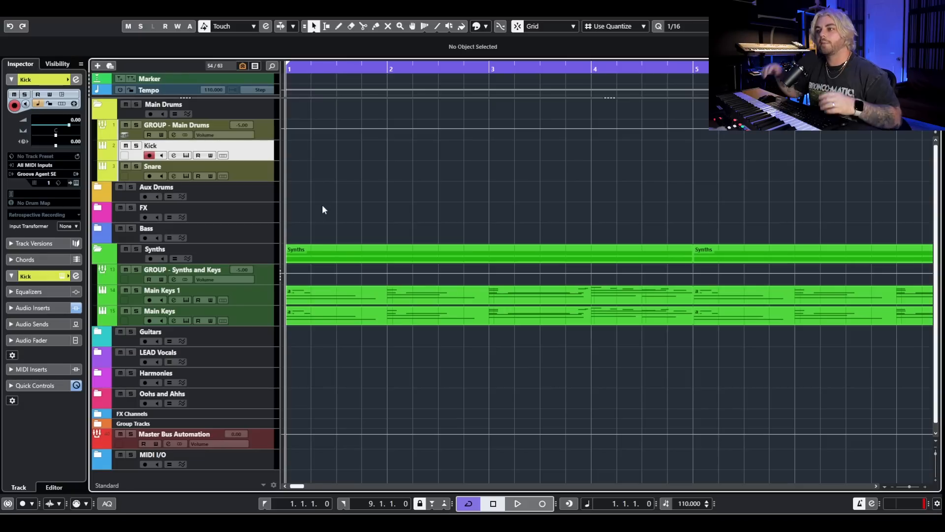
# - Play back the existing synth and key parts from bar 1
pyautogui.press('g')
pyautogui.press('space')
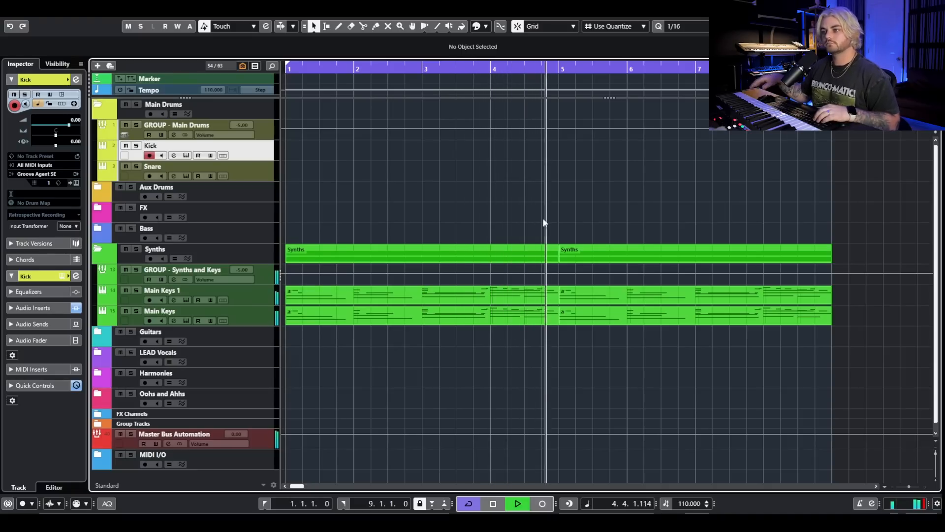
pyautogui.press('space')
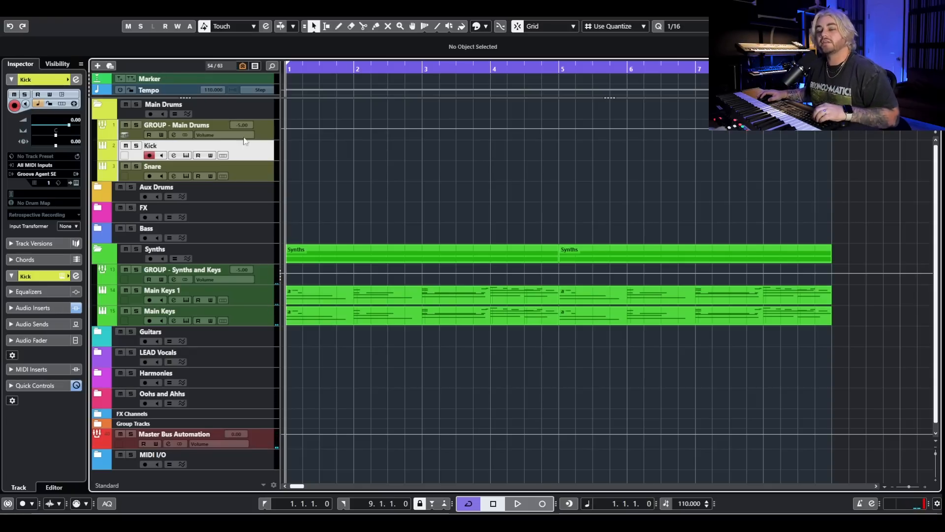
# - Create an empty four-bar MIDI part on the Snare track from bar 1 to bar 5 and open it for note editing
pyautogui.click(266, 175)
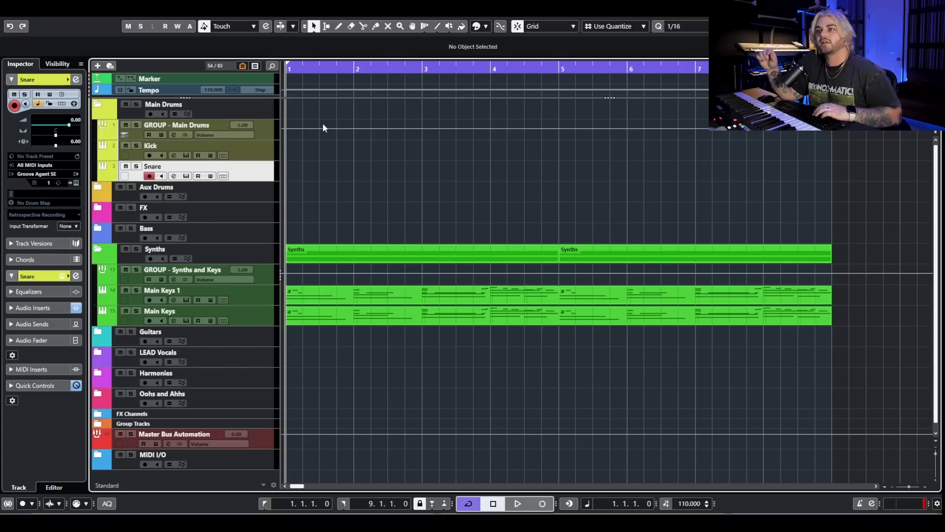
pyautogui.press('space')
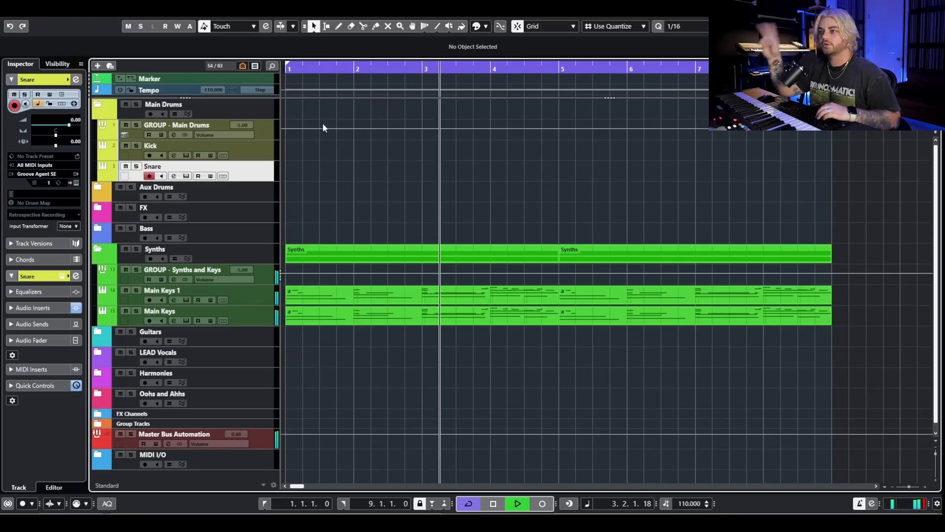
pyautogui.press('space')
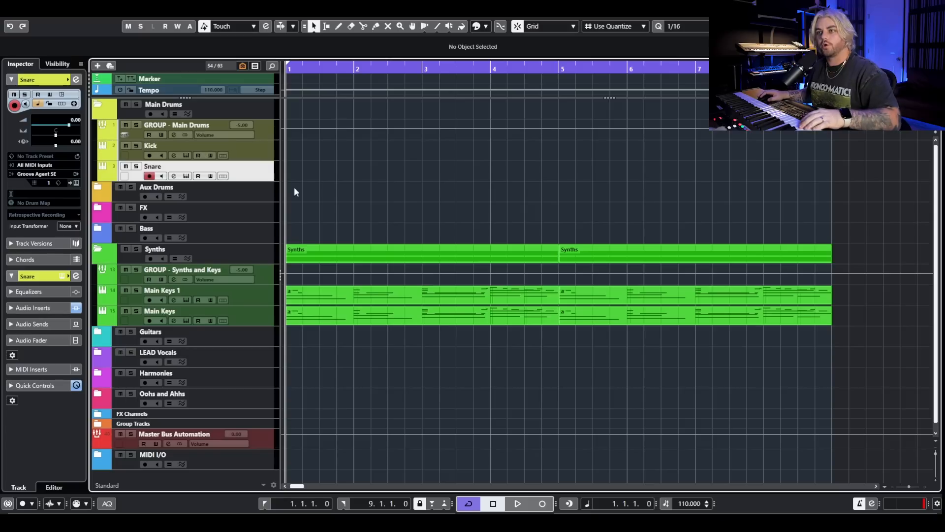
pyautogui.press('8')
pyautogui.moveTo(288, 170)
pyautogui.mouseDown()
pyautogui.moveTo(581, 173)
pyautogui.moveTo(543, 169)
pyautogui.mouseUp()
pyautogui.press('1')
pyautogui.doubleClick(543, 169)
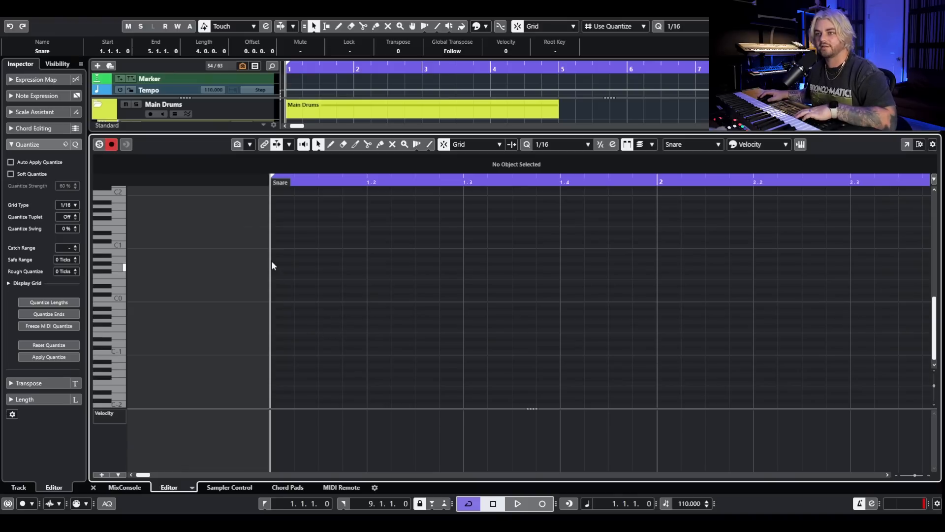
# - Draw sixteenth-note D1 snare hits on beats 2 and 4 of bar 1 and play them back
pyautogui.press('8')
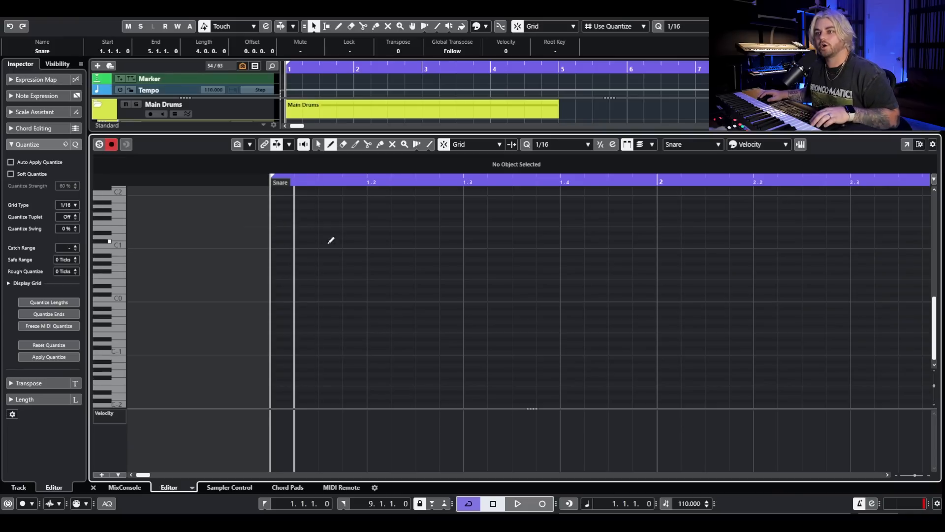
pyautogui.click(378, 237)
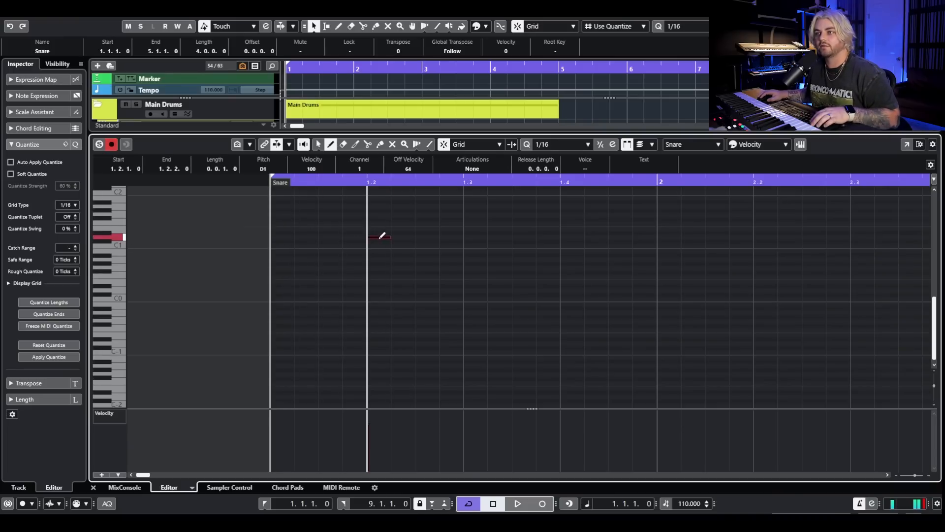
pyautogui.click(569, 237)
pyautogui.press('g')
pyautogui.press('g')
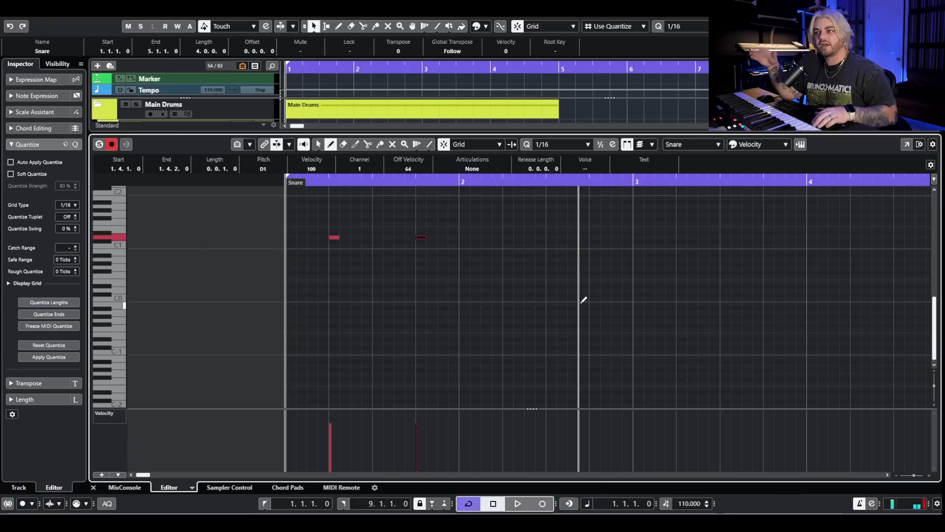
pyautogui.press('space')
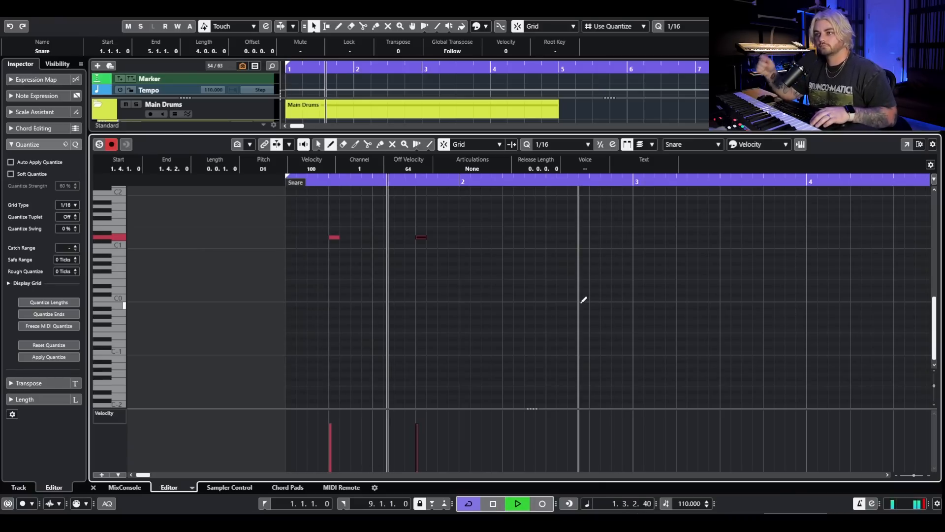
pyautogui.press('space')
pyautogui.press('1')
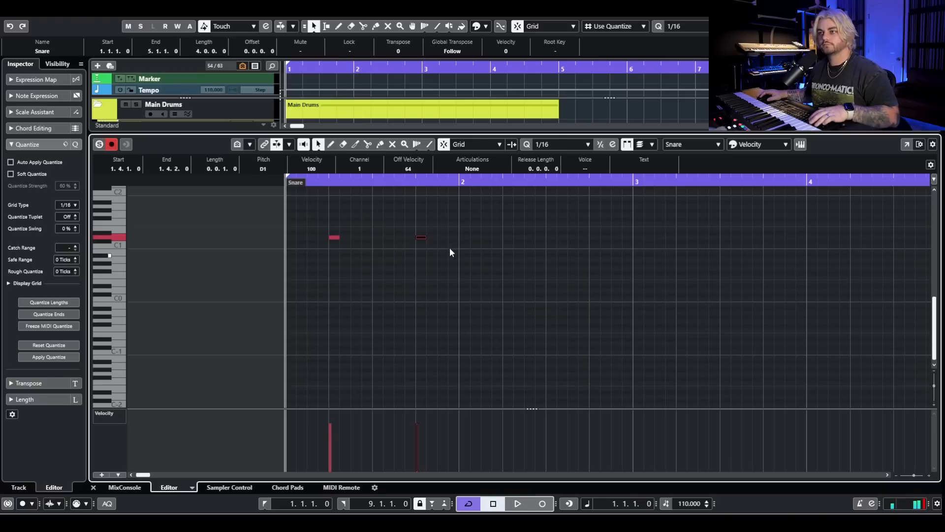
# - Copy both snare hits from bar 1 to bar 2, starting at beat 2
pyautogui.press('Home')
pyautogui.hotkey('ctrl', 'a')
pyautogui.click(505, 181)
pyautogui.hotkey('ctrl', 'c')
pyautogui.hotkey('ctrl', 'v')
# - Copy the two-bar snare pattern to position 3.2 to fill bars 3 and 4, and play it from the start
pyautogui.hotkey('ctrl', 'a')
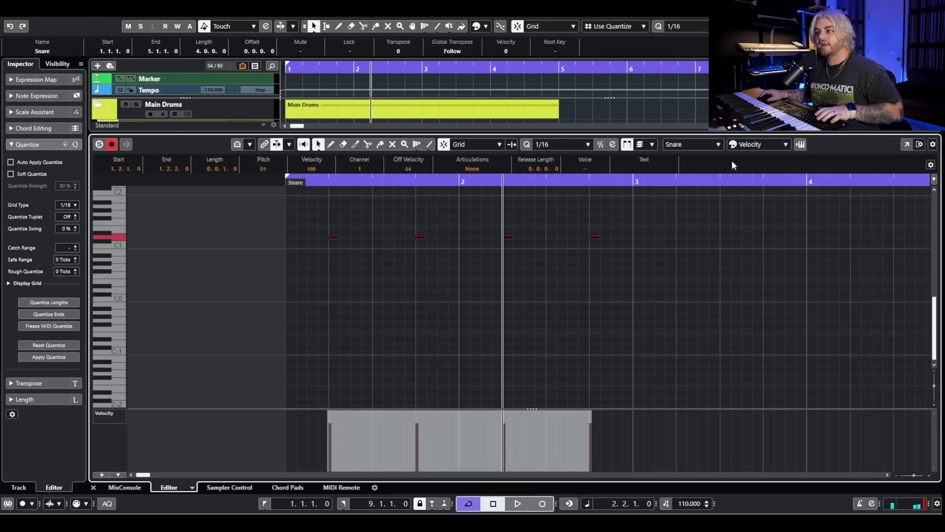
pyautogui.click(670, 183)
pyautogui.hotkey('ctrl', 'c')
pyautogui.hotkey('ctrl', 'v')
pyautogui.press('g')
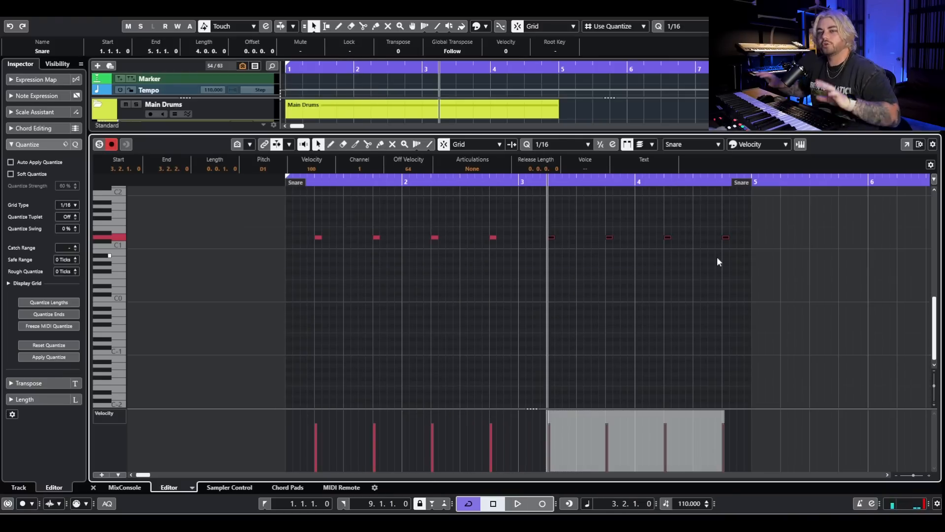
pyautogui.press('Home')
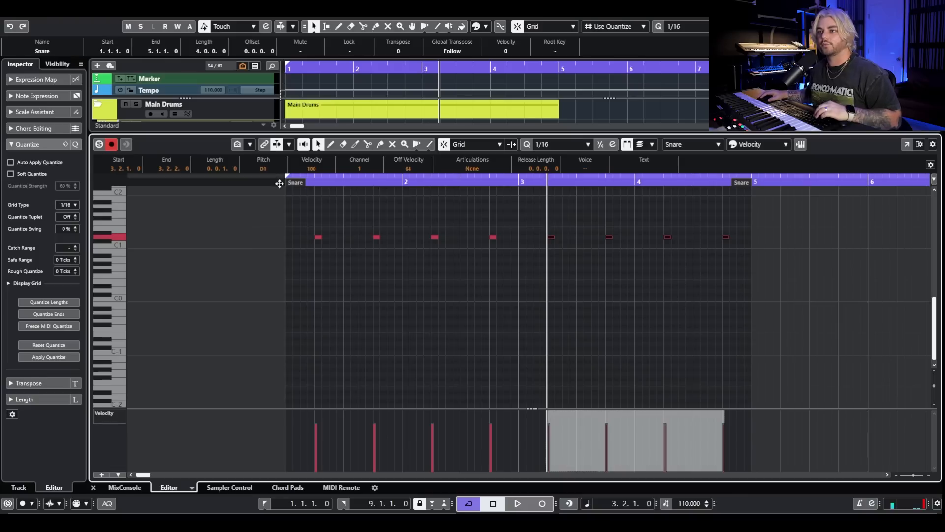
pyautogui.press('space')
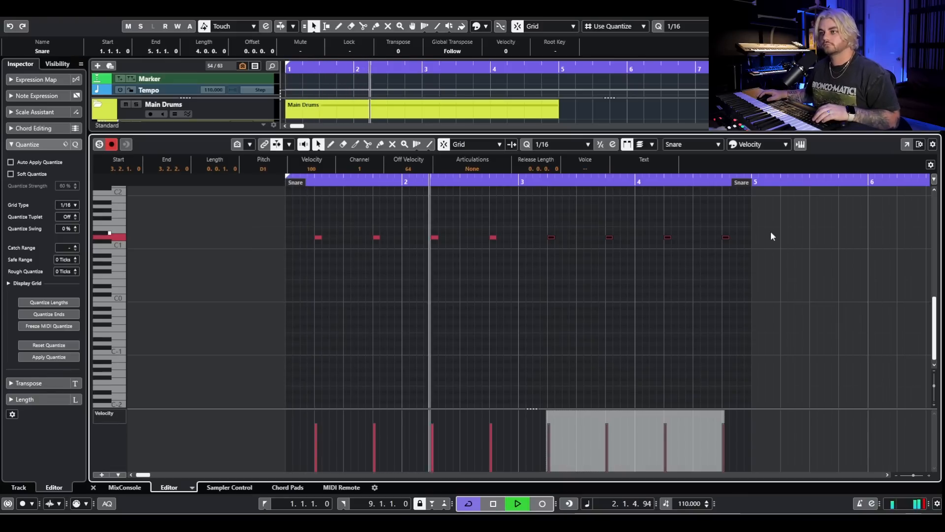
pyautogui.press('space')
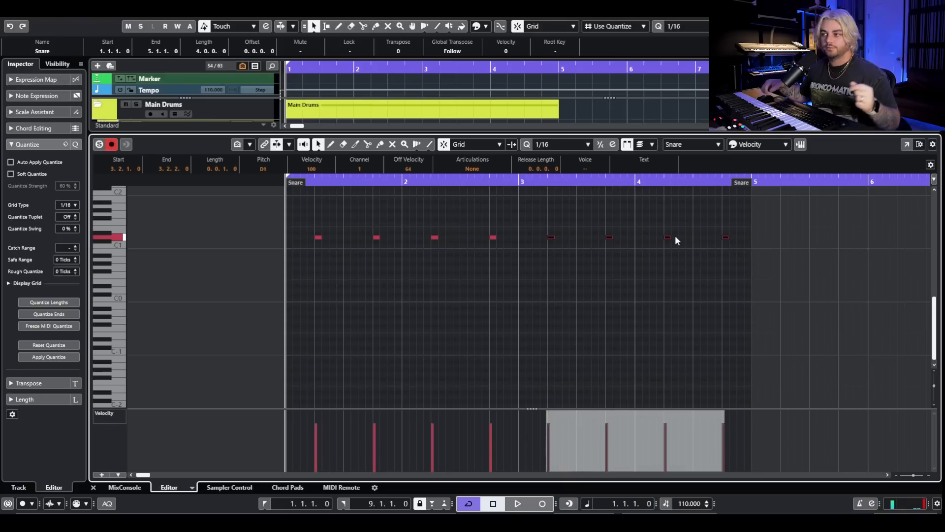
# - Delete every snare hit except the first one and move that hit to beat 3 of bar 1
pyautogui.moveTo(762, 224); pyautogui.dragTo(346, 264)
pyautogui.press('Delete')
pyautogui.scroll(2, 317, 242)
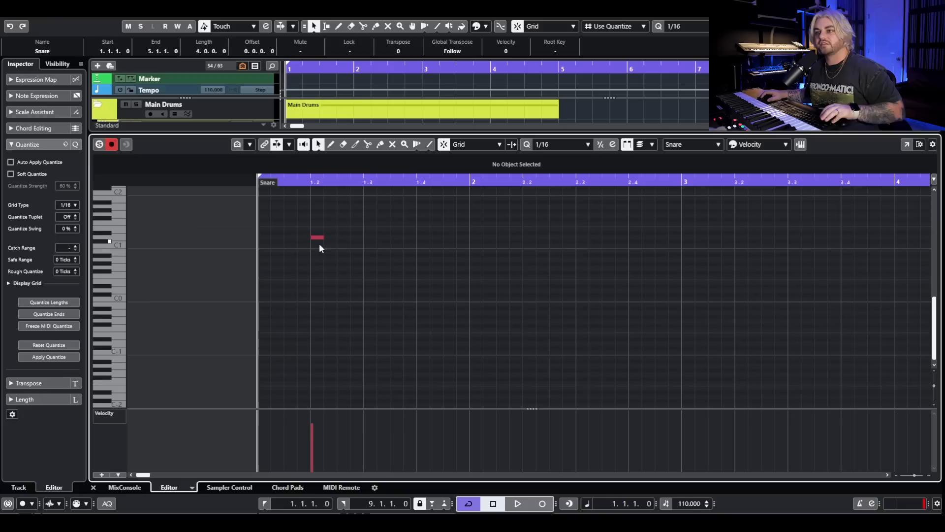
pyautogui.moveTo(317, 237); pyautogui.dragTo(288, 271)
pyautogui.scroll(-2, 409, 237)
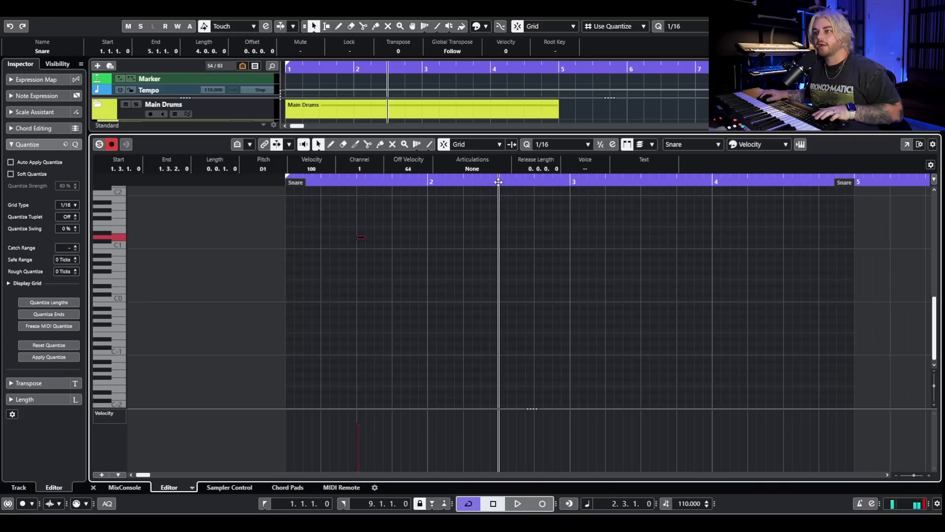
# - Repeat the snare hit on beat 3 of bars 2, 3 and 4 and play back the half-time pattern
pyautogui.hotkey('ctrl', 'd')
pyautogui.hotkey('ctrl', 'd')
pyautogui.hotkey('ctrl', 'd')
pyautogui.press('g')
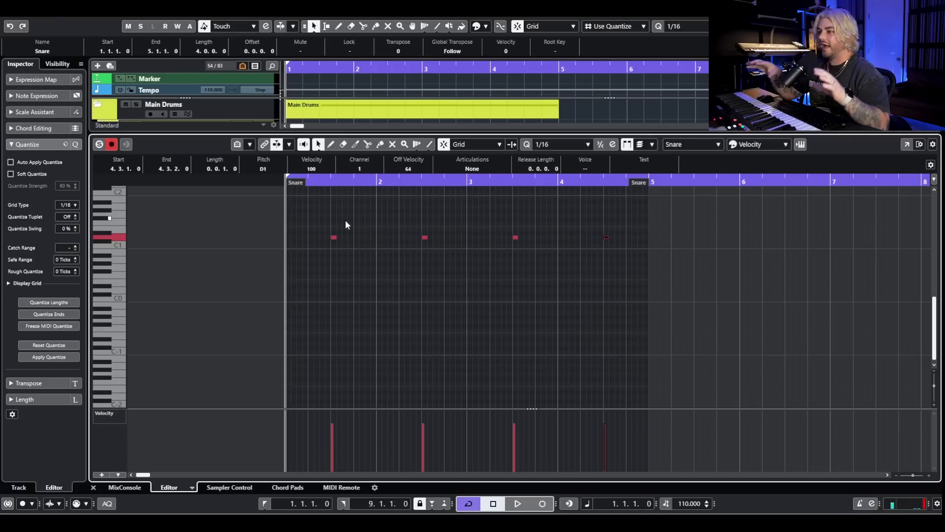
pyautogui.press('space')
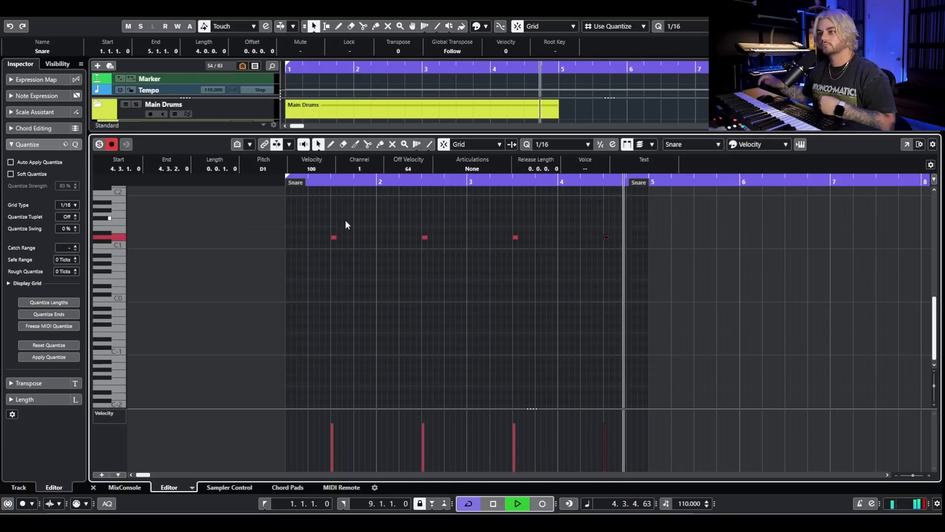
pyautogui.press('space')
# - Replace the half-time hits with sixteenth-note D1 hits at 1.1.4 and 1.2.3, and play back the new pattern
pyautogui.moveTo(630, 230); pyautogui.dragTo(346, 288)
pyautogui.press('Delete')
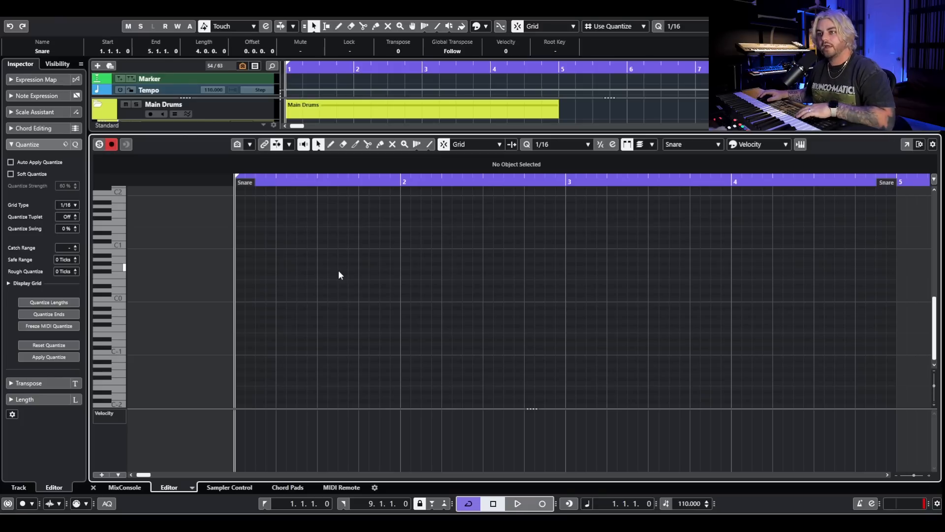
pyautogui.press('8')
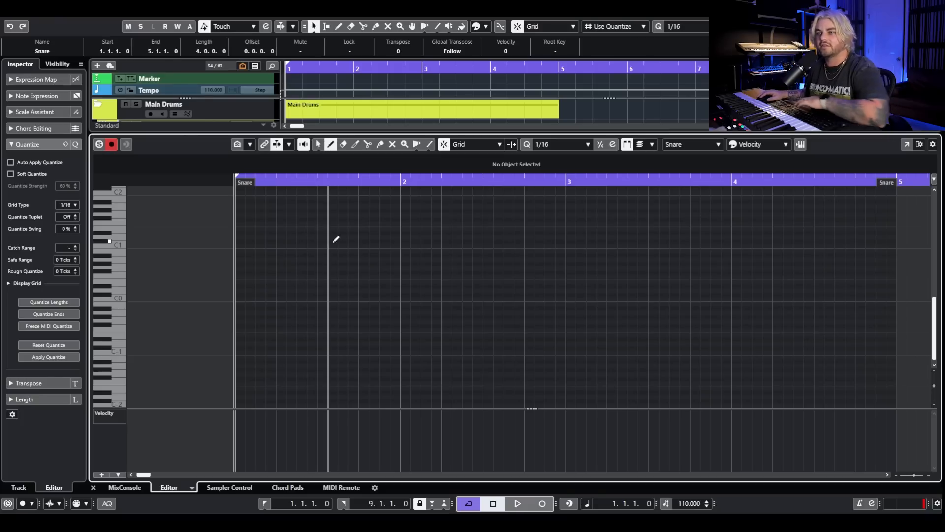
pyautogui.press('space')
pyautogui.press('space')
pyautogui.click(271, 237)
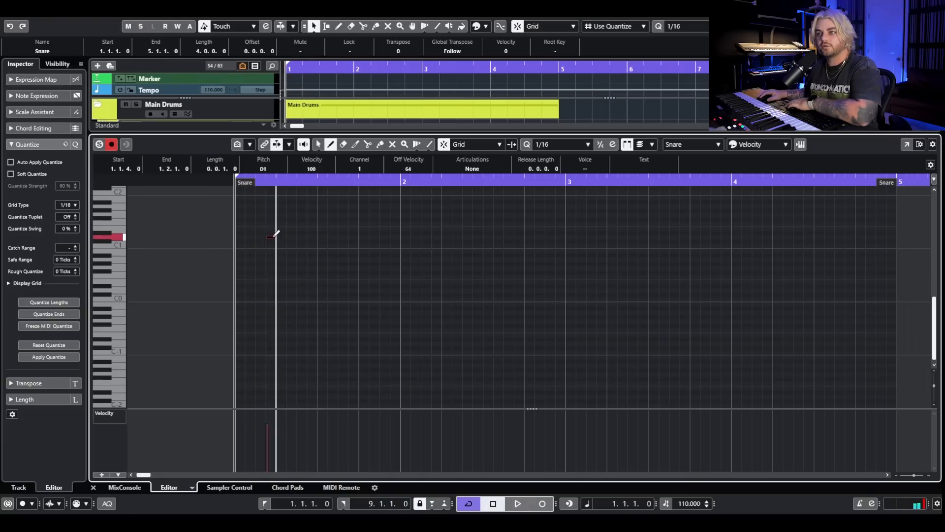
pyautogui.click(305, 238)
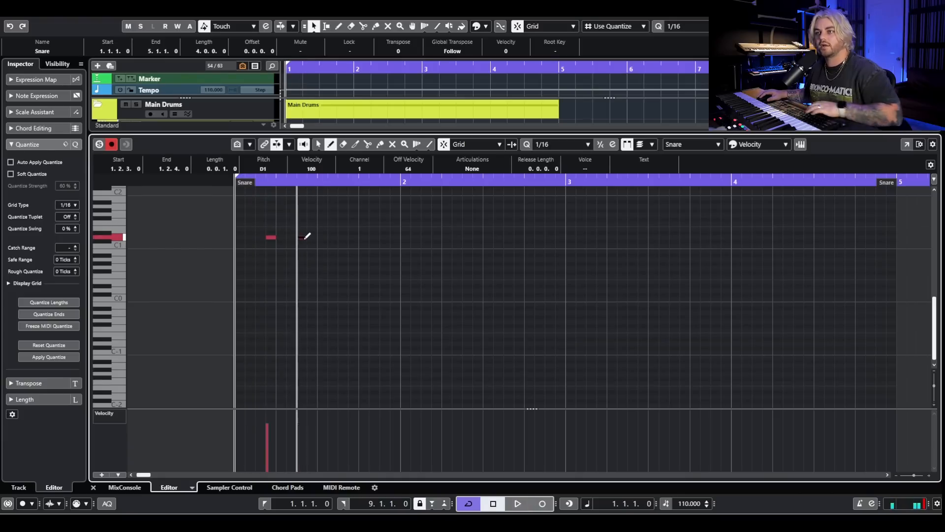
pyautogui.press('space')
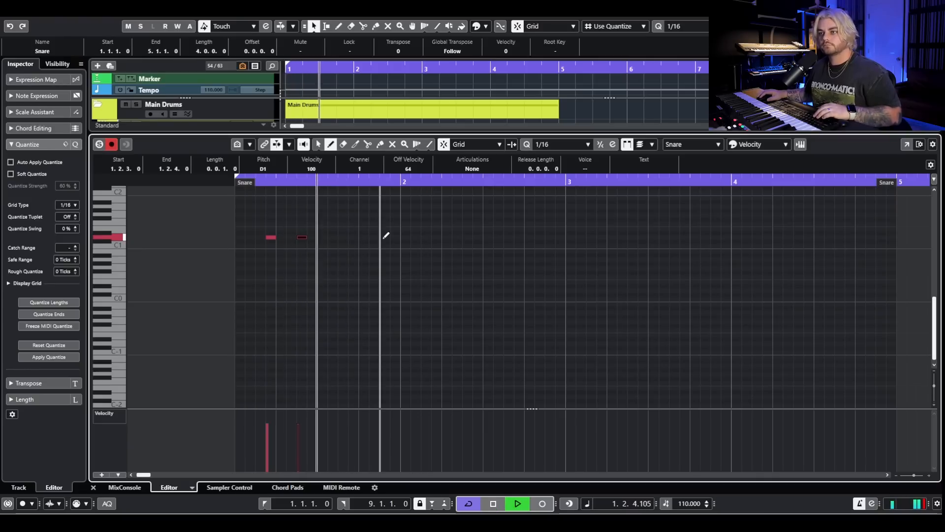
pyautogui.press('space')
# - Copy the two syncopated snare hits to position 1.3.4 and play back the first bar
pyautogui.press('1')
pyautogui.moveTo(360, 228); pyautogui.dragTo(229, 274)
pyautogui.click(353, 183)
pyautogui.hotkey('ctrl', 'v')
pyautogui.press('space')
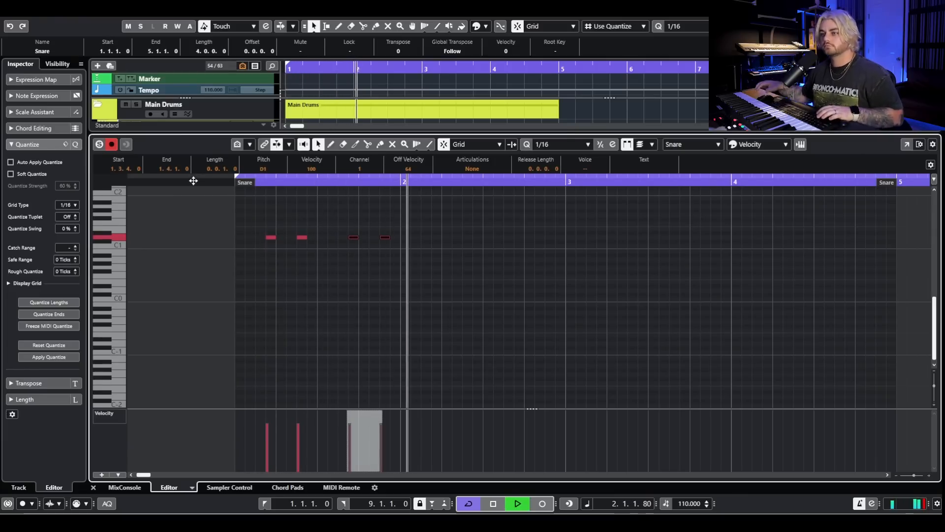
pyautogui.press('space')
# - Copy the four snare hits of bar 1 into bar 2, starting at position 2.1.4
pyautogui.scroll(4, 272, 223)
pyautogui.click(276, 237)
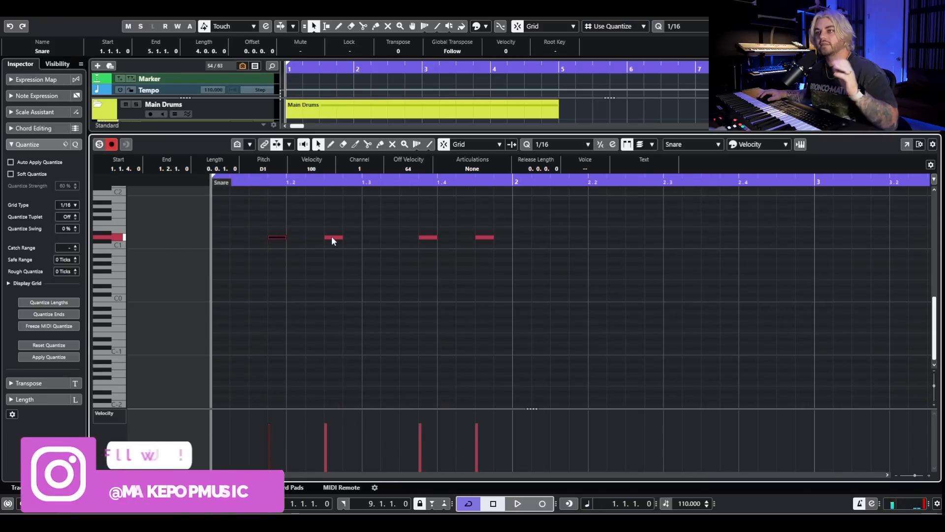
pyautogui.scroll(-2, 345, 219)
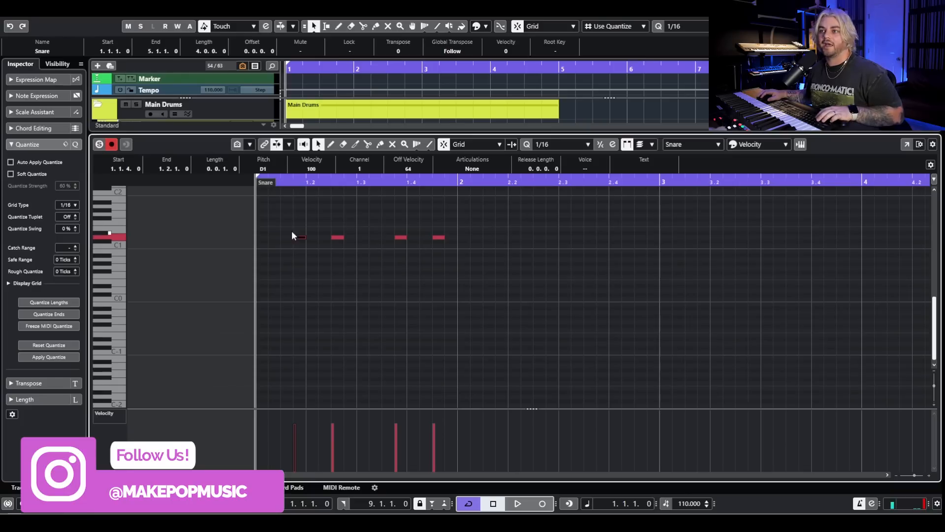
pyautogui.moveTo(172, 228); pyautogui.dragTo(464, 241)
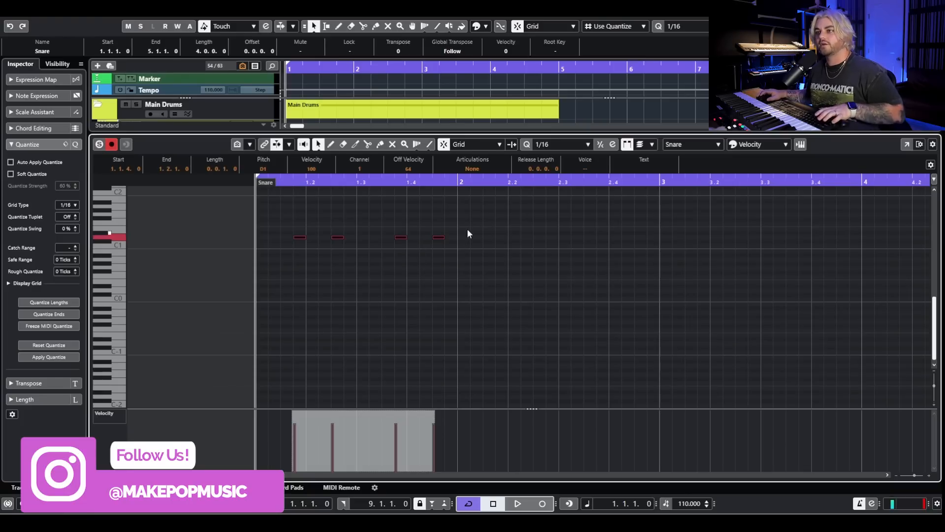
pyautogui.click(494, 184)
pyautogui.hotkey('ctrl', 'c')
pyautogui.hotkey('ctrl', 'v')
pyautogui.press('g')
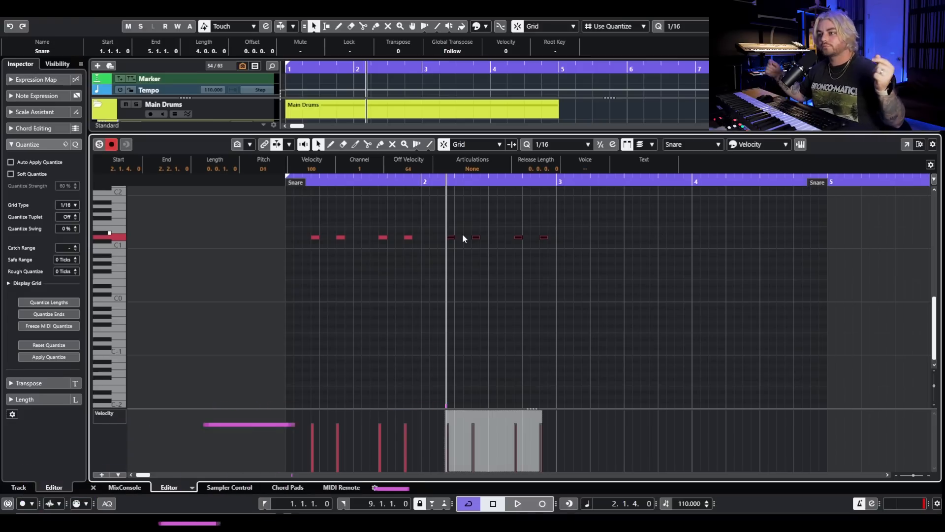
# - Copy the two-bar syncopated pattern to position 3.1.4 to fill bars 3 and 4, and play it from the start
pyautogui.click(286, 184)
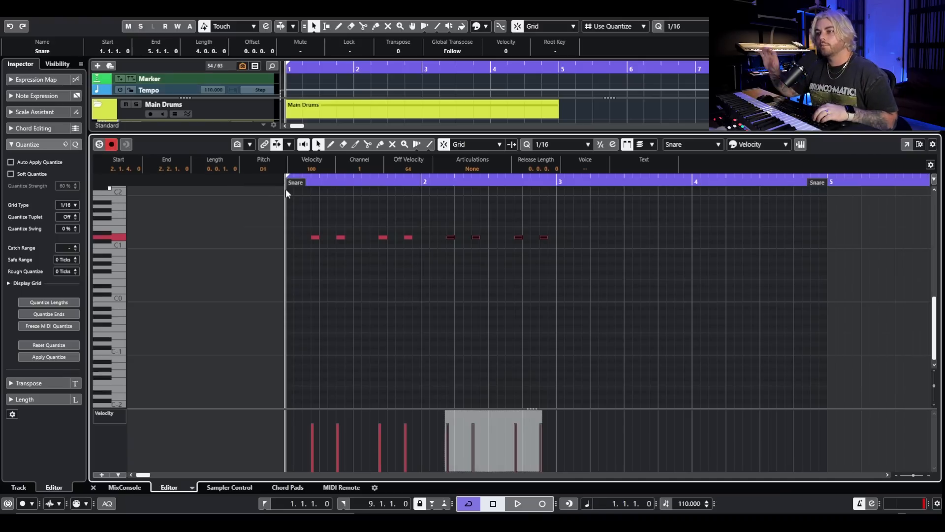
pyautogui.hotkey('ctrl', 'a')
pyautogui.hotkey('ctrl', 'c')
pyautogui.click(582, 182)
pyautogui.hotkey('ctrl', 'v')
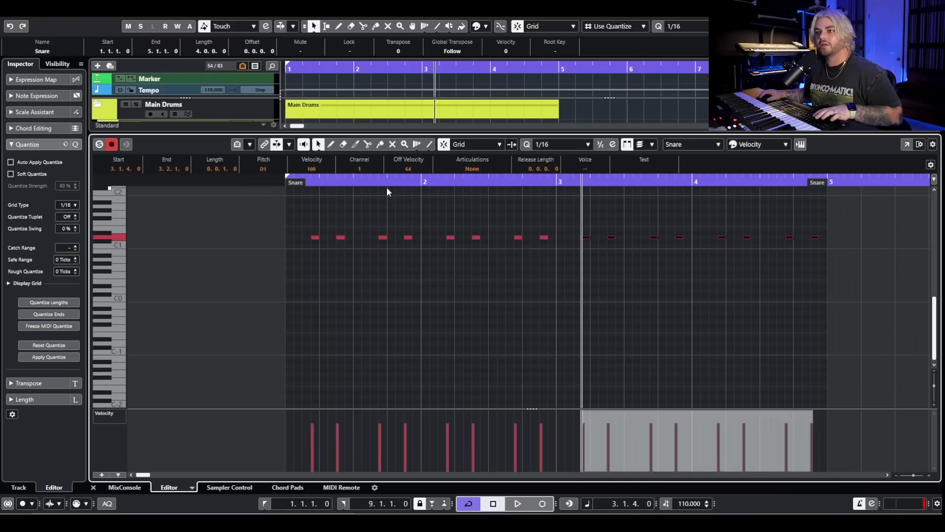
pyautogui.click(285, 179)
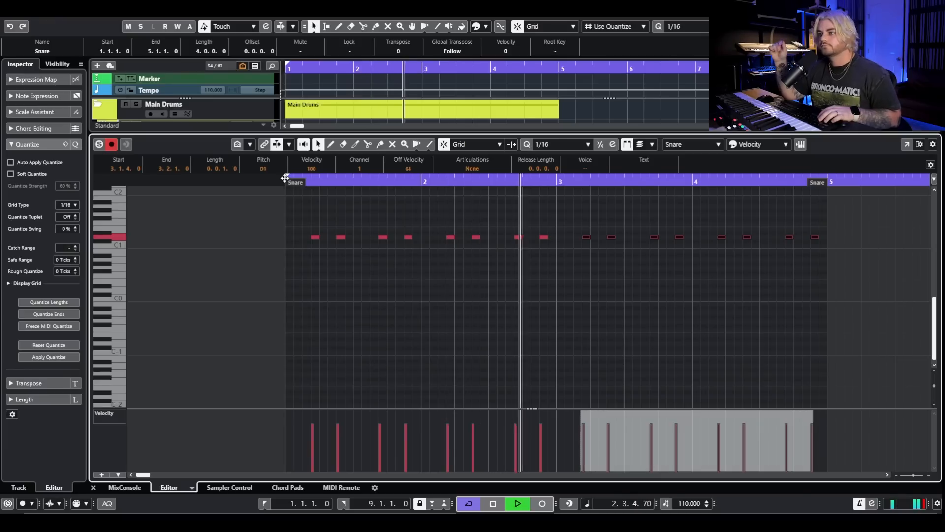
pyautogui.press('space')
# - Delete all the snare hits from the part and play back the loop with the Draw tool ready
pyautogui.moveTo(821, 230); pyautogui.dragTo(219, 291)
pyautogui.press('Delete')
pyautogui.press('8')
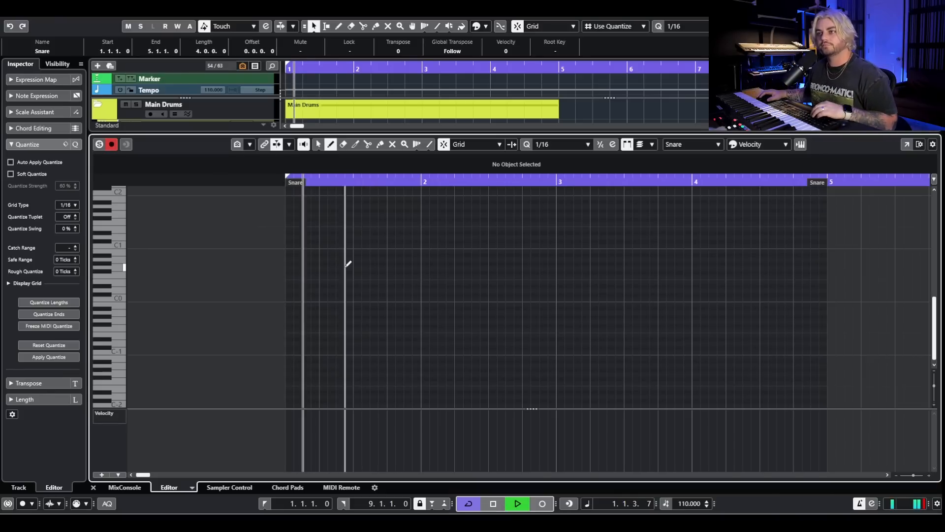
pyautogui.press('space')
pyautogui.press('h')
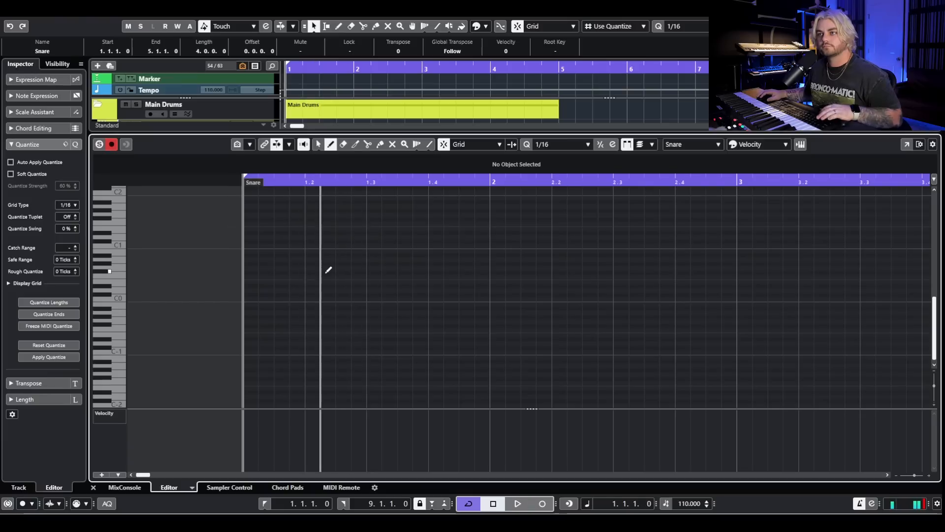
# - Try a D1 snare hit at position 1.2.2 and play it back against the loop
pyautogui.click(327, 237)
pyautogui.press('space')
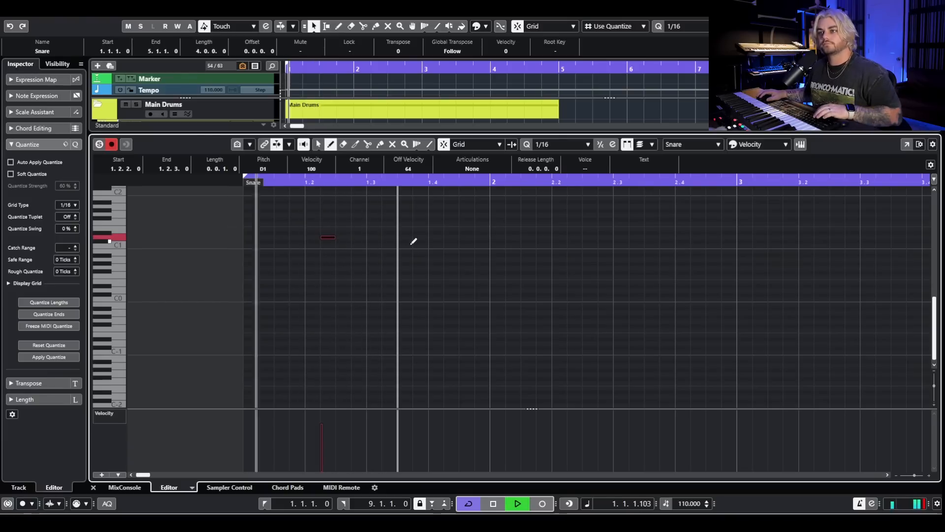
pyautogui.press('space')
pyautogui.hotkey('ctrl', 'z')
# - Draw D1 snare hits at positions 1.2.3 and 1.4.1 and play the loop
pyautogui.click(343, 237)
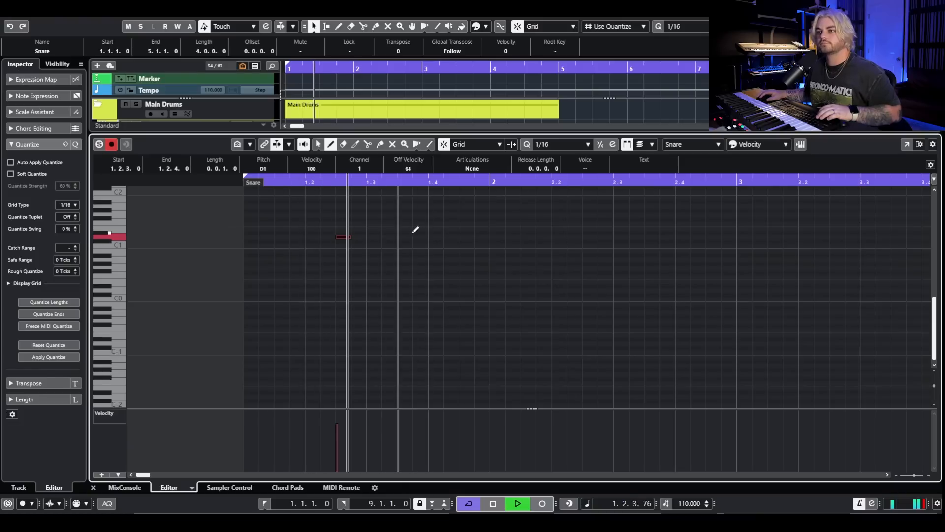
pyautogui.press('space')
pyautogui.click(434, 240)
pyautogui.press('Up')
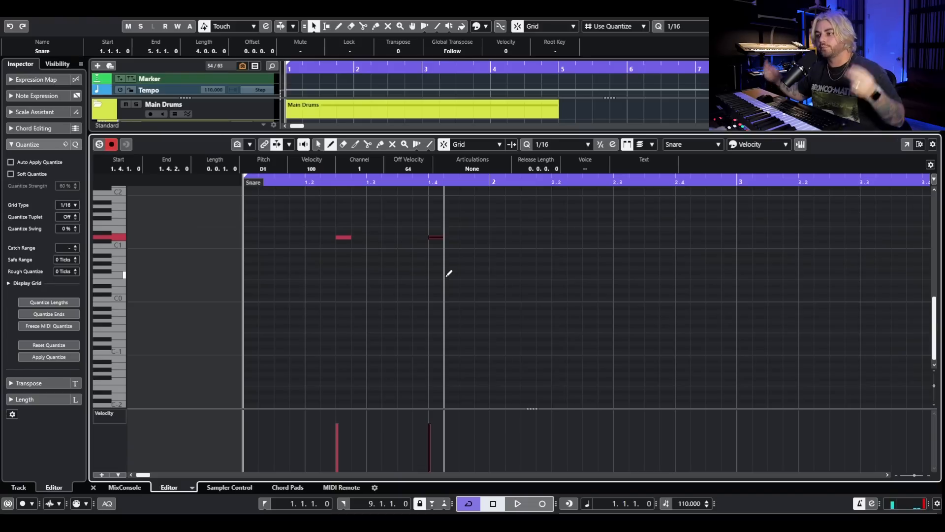
# - Play back the two snare hits of bar 1 and copy them into bar 2, starting at position 2.2.3
pyautogui.hscroll(-1, 344, 249)
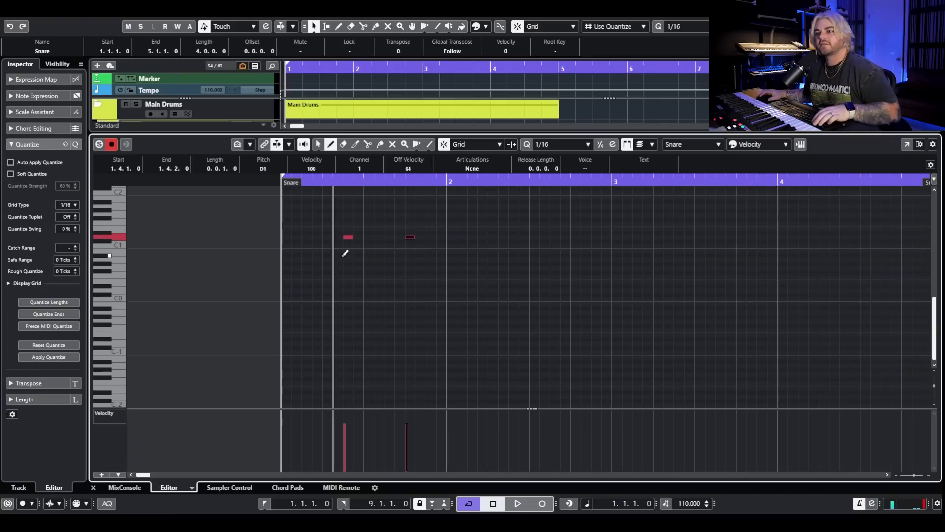
pyautogui.hscroll(2, 405, 238)
pyautogui.press('1')
pyautogui.hscroll(-1, 488, 238)
pyautogui.moveTo(499, 228); pyautogui.dragTo(247, 270)
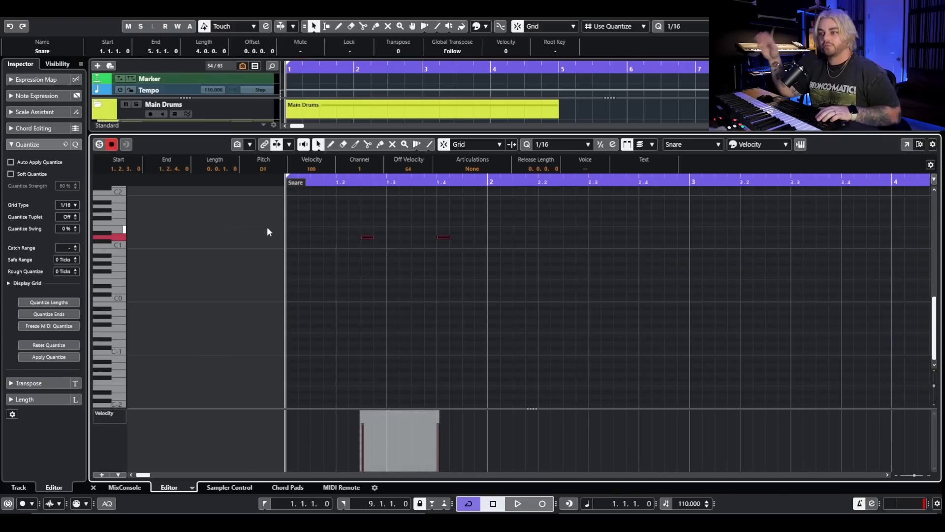
pyautogui.press('space')
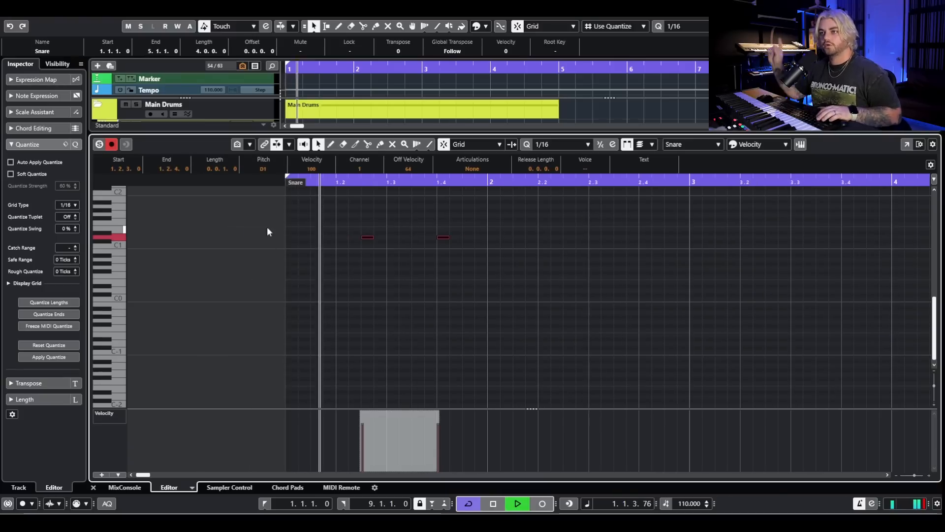
pyautogui.press('space')
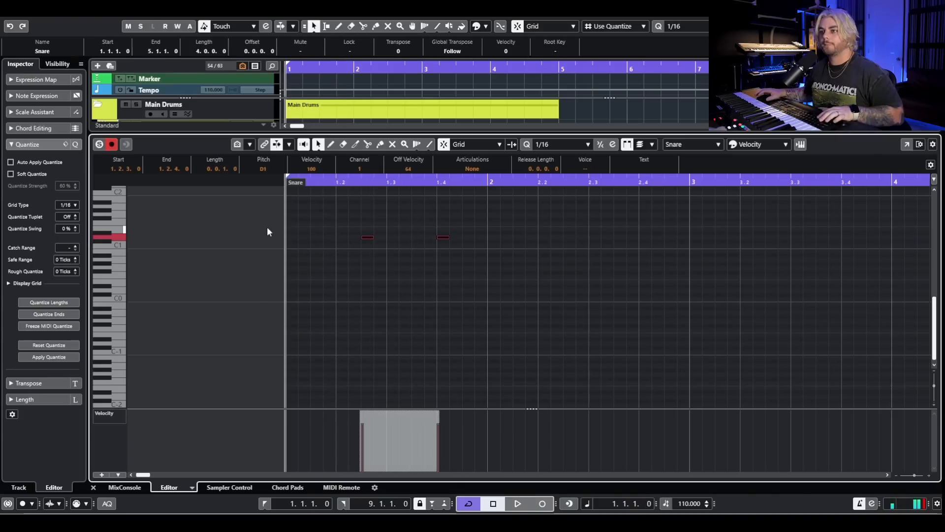
pyautogui.click(559, 185)
pyautogui.press('g')
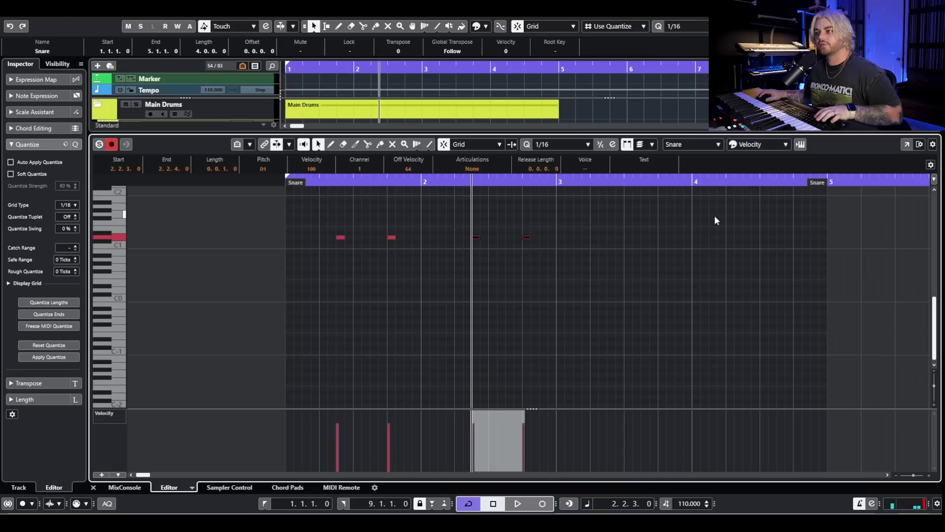
pyautogui.hotkey('ctrl', 'v')
# - Copy the two-bar snare pattern to position 3.2.3 to fill bars 3 and 4, and play it from the start
pyautogui.click(605, 184)
pyautogui.hotkey('ctrl', 'v')
pyautogui.moveTo(304, 185); pyautogui.dragTo(280, 185)
pyautogui.press('space')
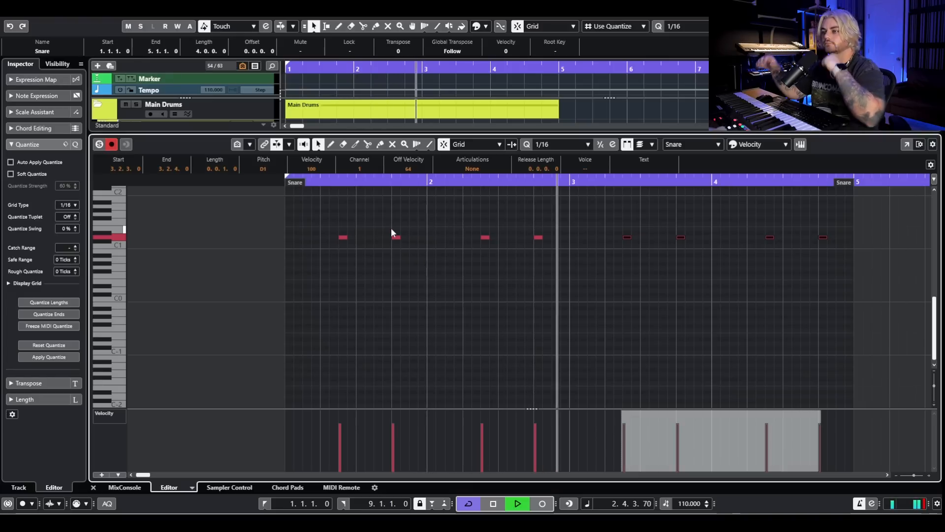
pyautogui.press('space')
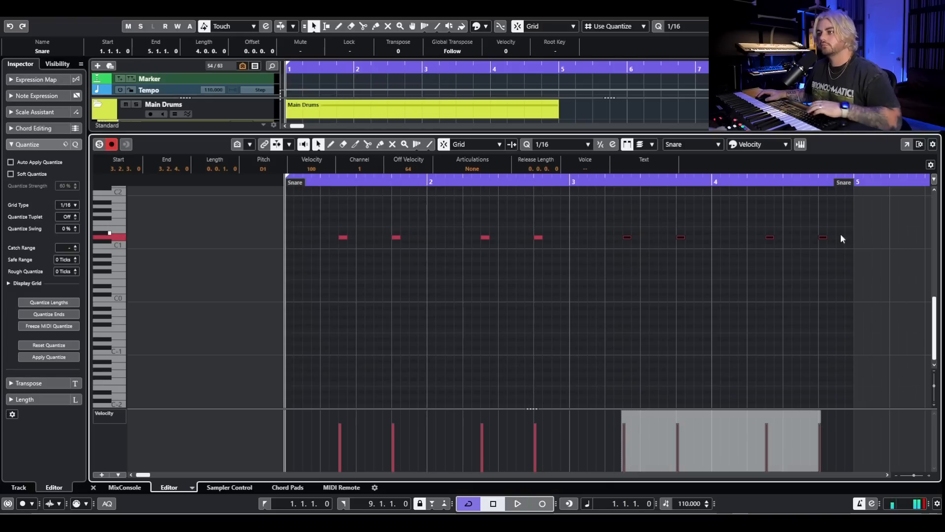
# - Return to the full arrangement and remove the current snare part from bars 1 to 4
pyautogui.hotkey('ctrl', 'e')
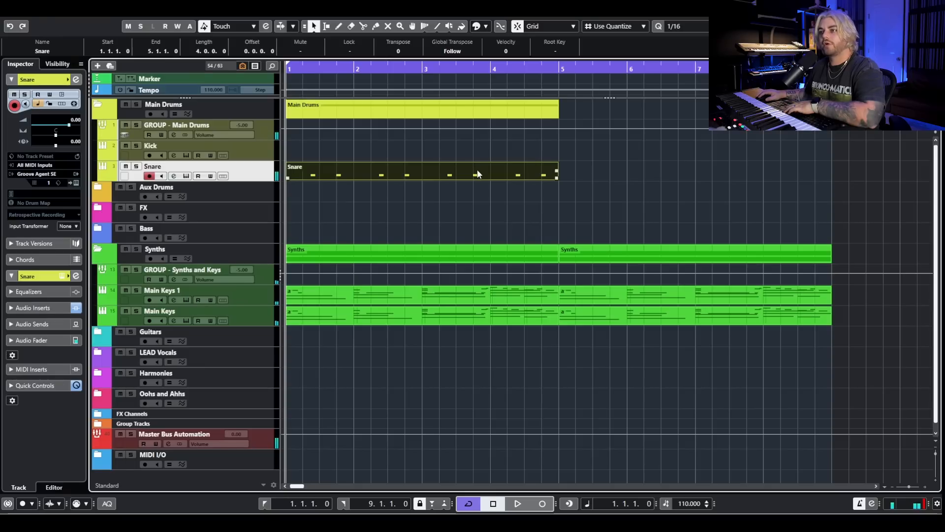
pyautogui.hotkey('ctrl', 'z')
pyautogui.hotkey('ctrl', 'z')
pyautogui.press('g')
pyautogui.press('g')
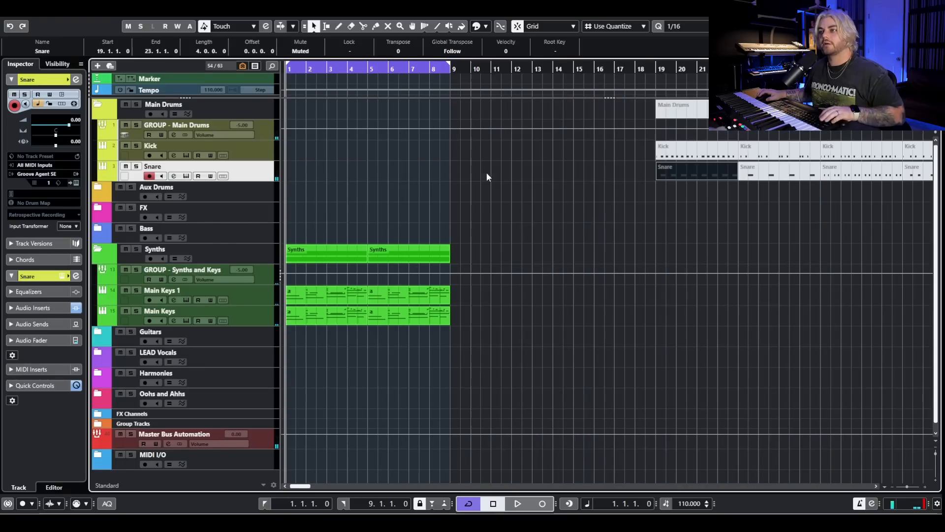
# - Copy the muted snare part at bar 19 to position 1.1.1 and unmute the copy
pyautogui.press('h')
pyautogui.press('h')
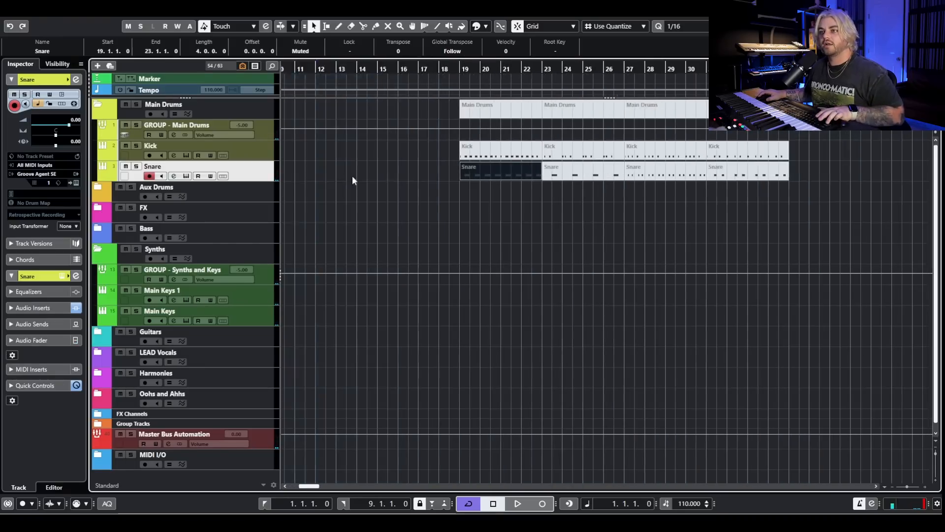
pyautogui.press('h')
pyautogui.press('h')
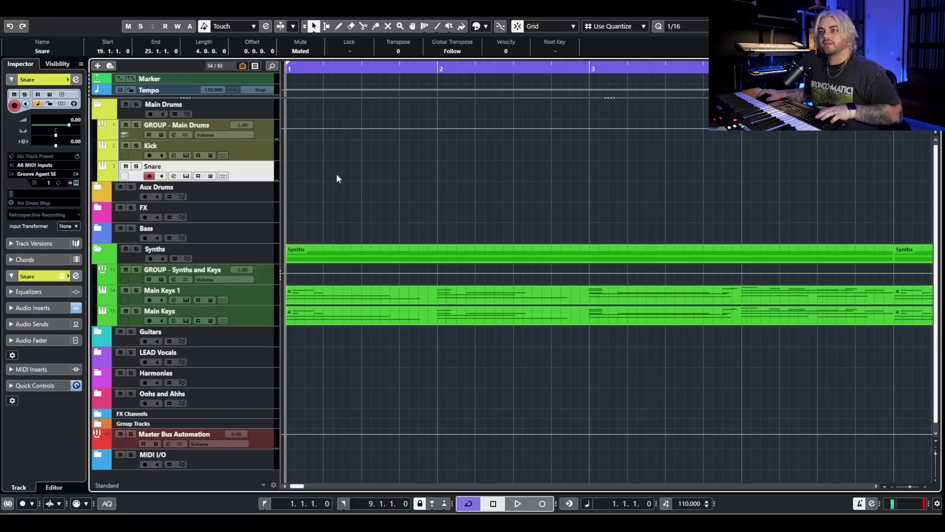
pyautogui.hotkey('ctrl', 'shift', 'z')
pyautogui.hotkey('ctrl', 'shift', 'z')
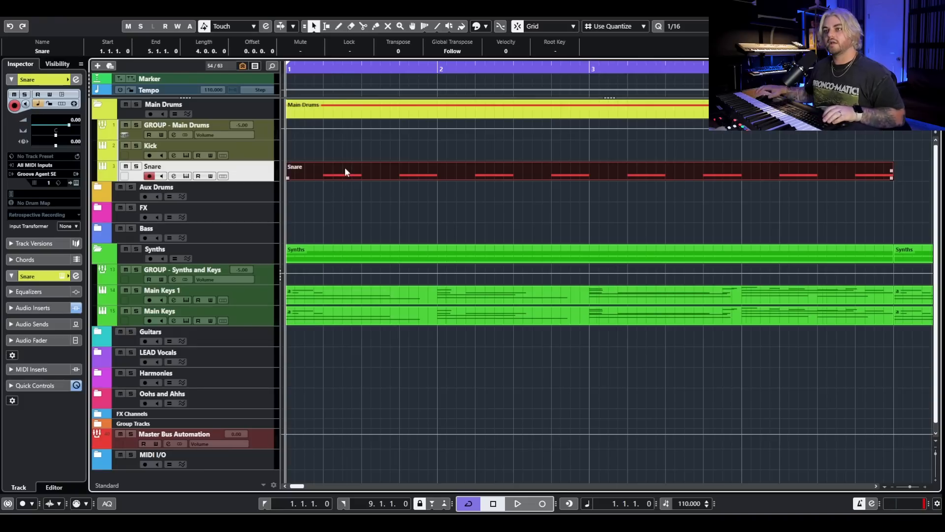
pyautogui.press('g')
pyautogui.click(589, 181)
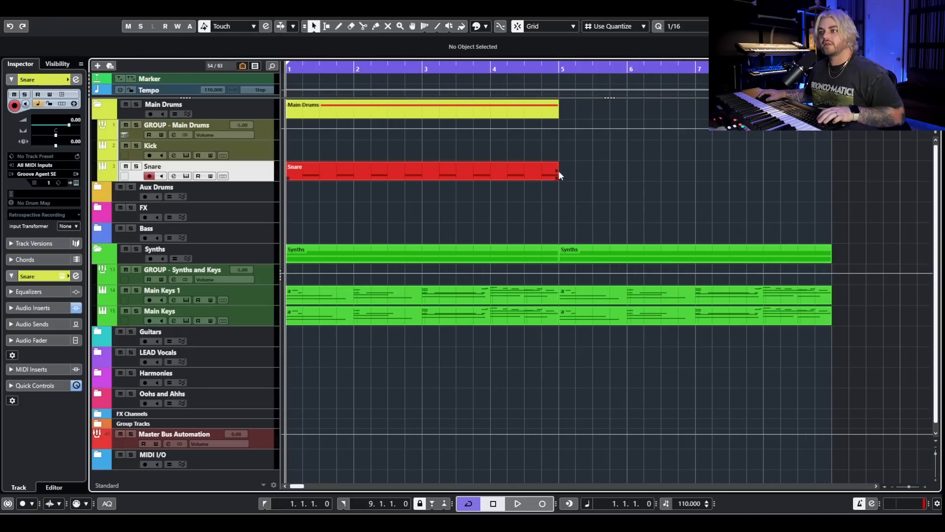
# - Duplicate the four-bar snare part so it also fills bars 5 to 8, and play back the result
pyautogui.click(559, 170)
pyautogui.hotkey('ctrl', 'd')
pyautogui.press('space')
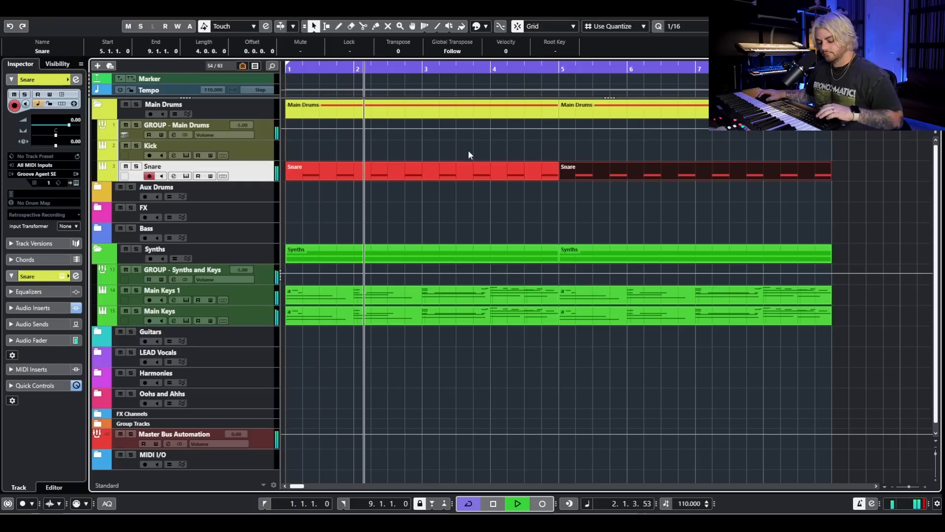
pyautogui.press('space')
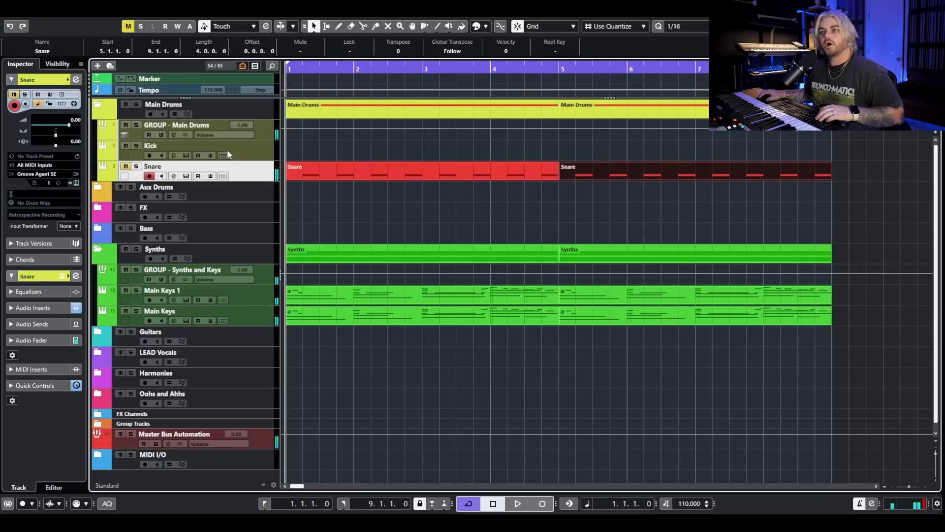
# - Draw an empty part on the Kick track spanning bars 1 to 4
pyautogui.click(226, 150)
pyautogui.press('8')
pyautogui.moveTo(287, 151); pyautogui.dragTo(561, 143)
pyautogui.press('1')
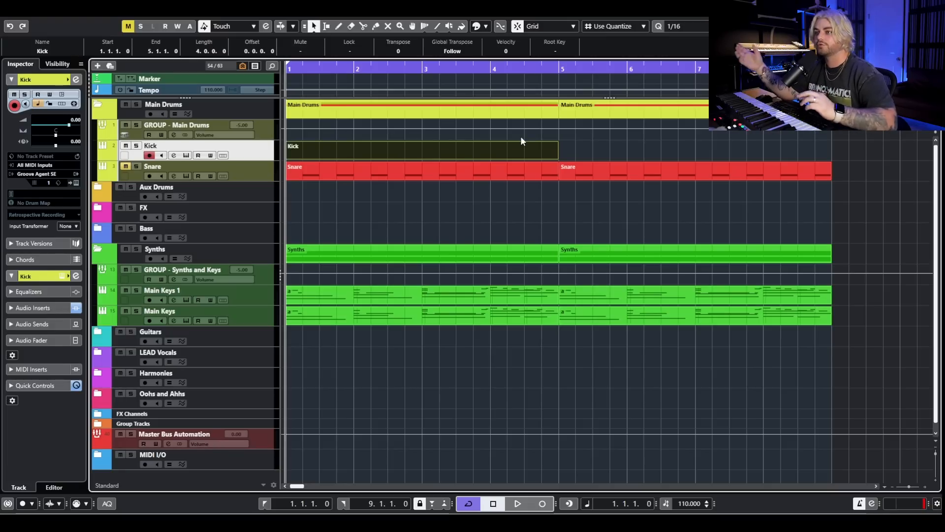
# - Open the first snare part and try an extra D1 hit at position 1.3.3 with playback
pyautogui.doubleClick(362, 177)
pyautogui.press('8')
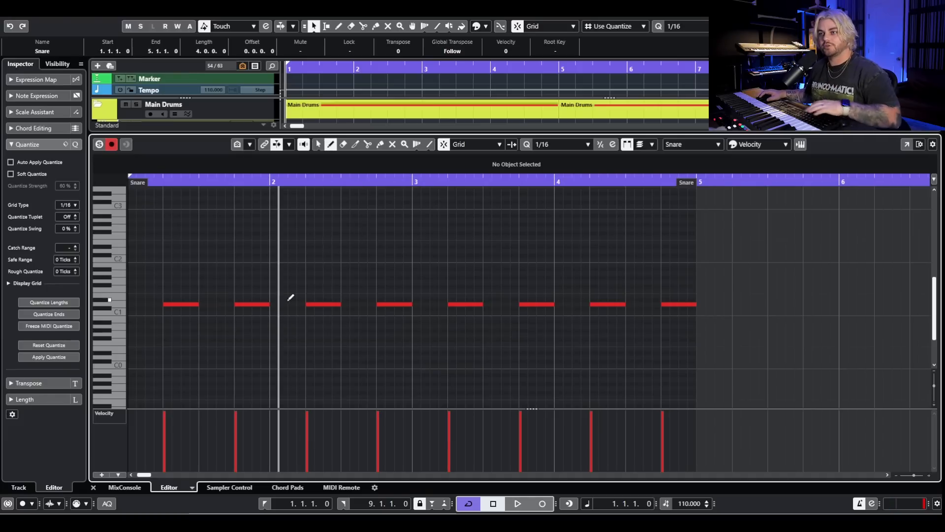
pyautogui.press('h')
pyautogui.press('g')
pyautogui.press('g')
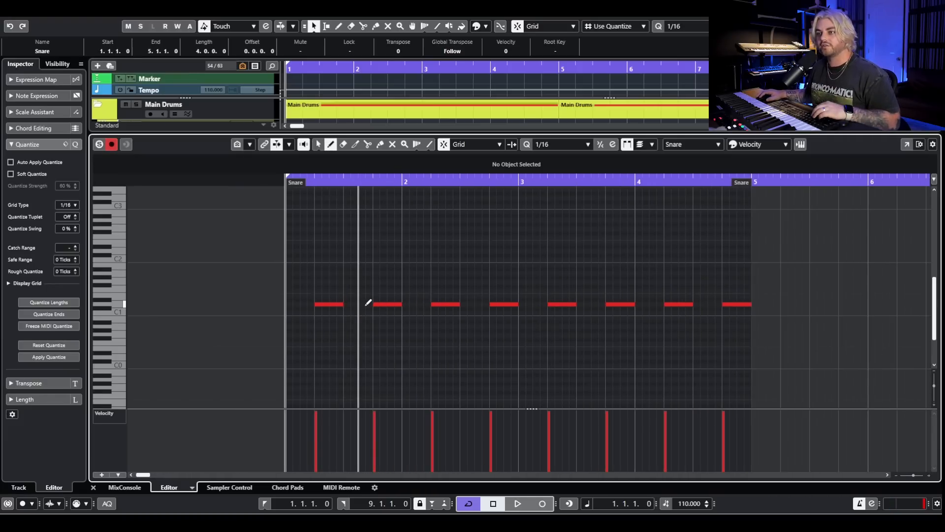
pyautogui.click(362, 303)
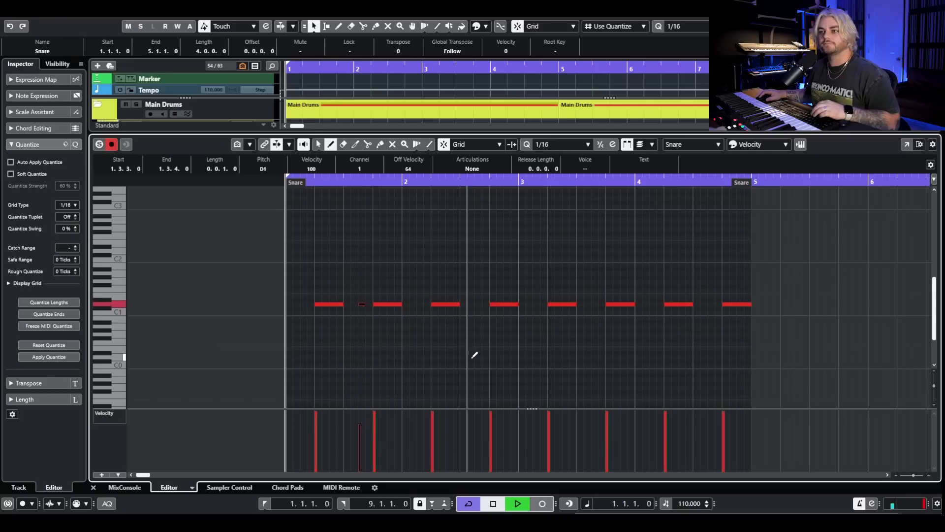
pyautogui.press('space')
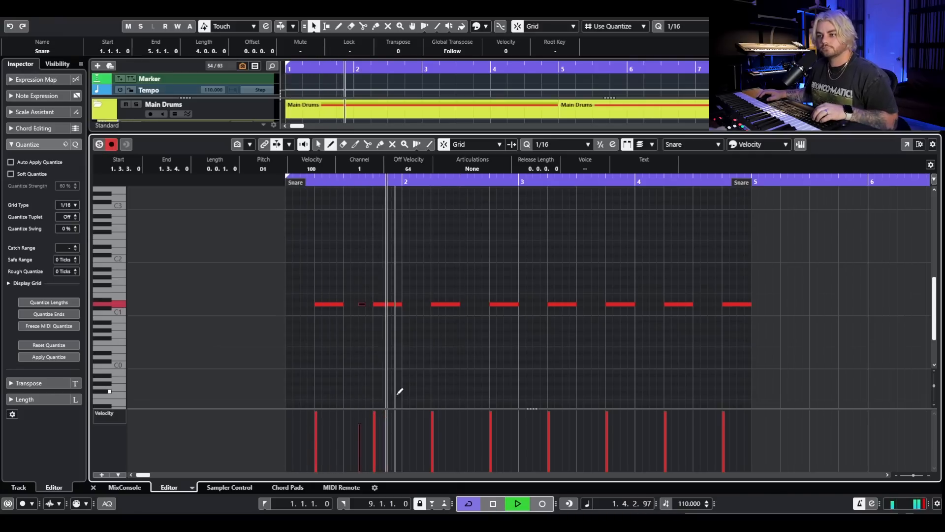
pyautogui.press('space')
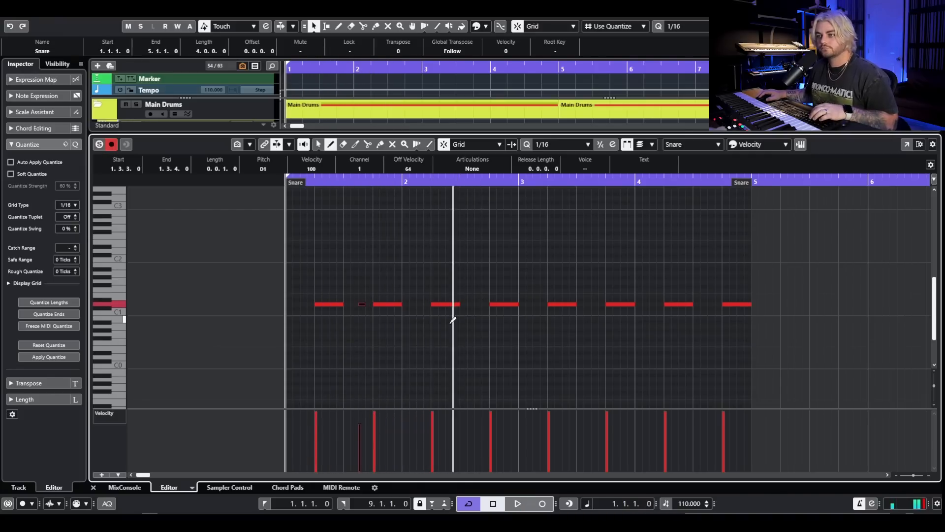
pyautogui.click(364, 303)
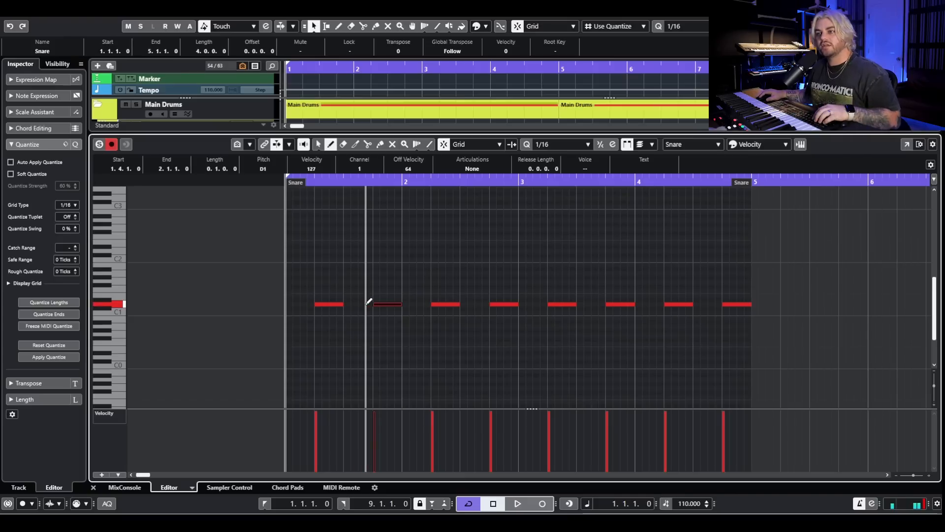
# - Try extra D1 snare hits at positions 1.3.2 and 2.3.2 and play the pattern from the start
pyautogui.keyDown('ctrl'); pyautogui.scroll(2, 348, 278); pyautogui.keyUp('ctrl')
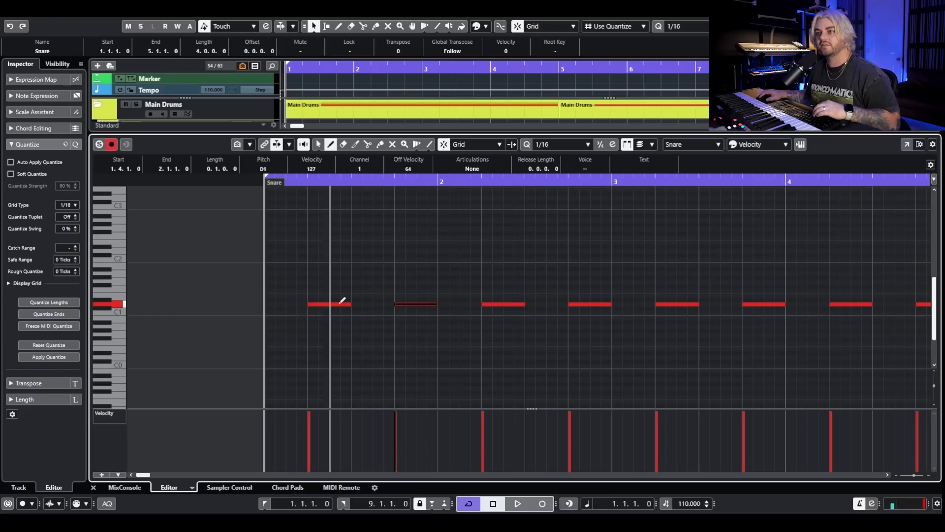
pyautogui.press('space')
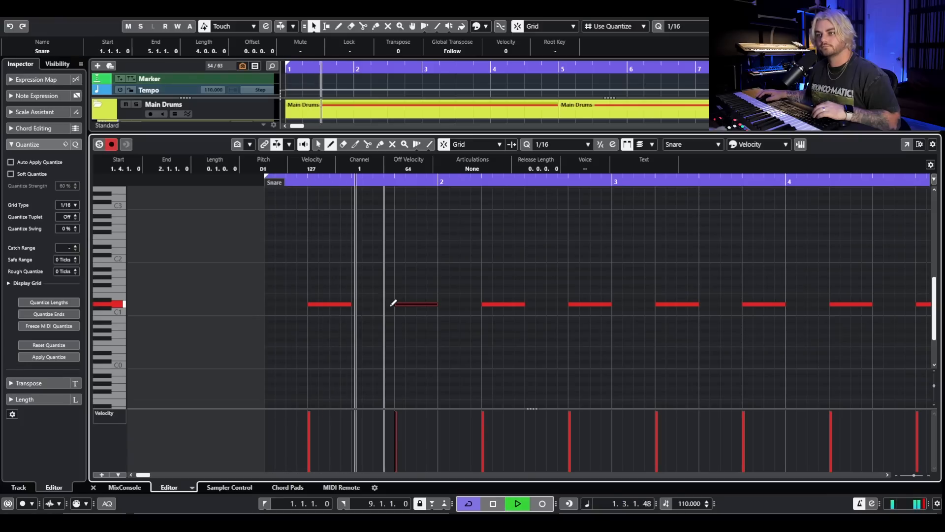
pyautogui.click(367, 304)
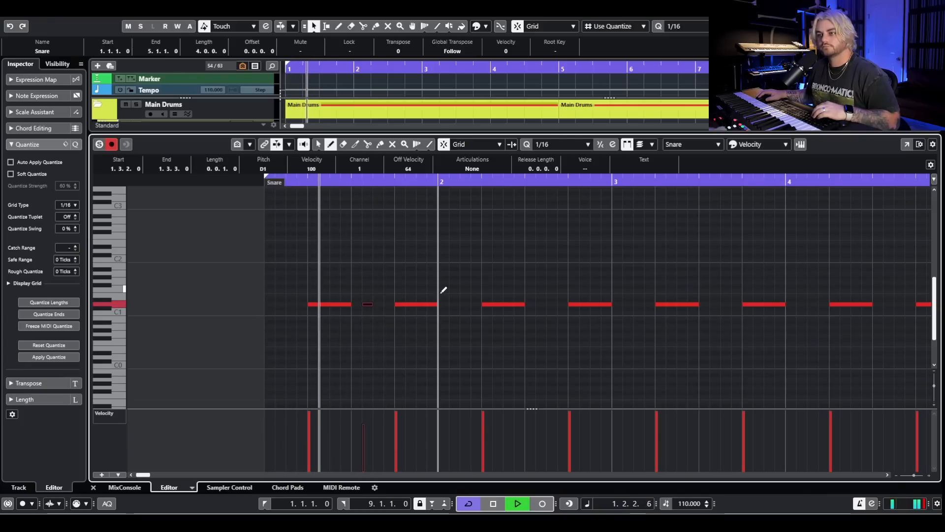
pyautogui.press('space')
pyautogui.click(541, 303)
pyautogui.press('g')
pyautogui.press('space')
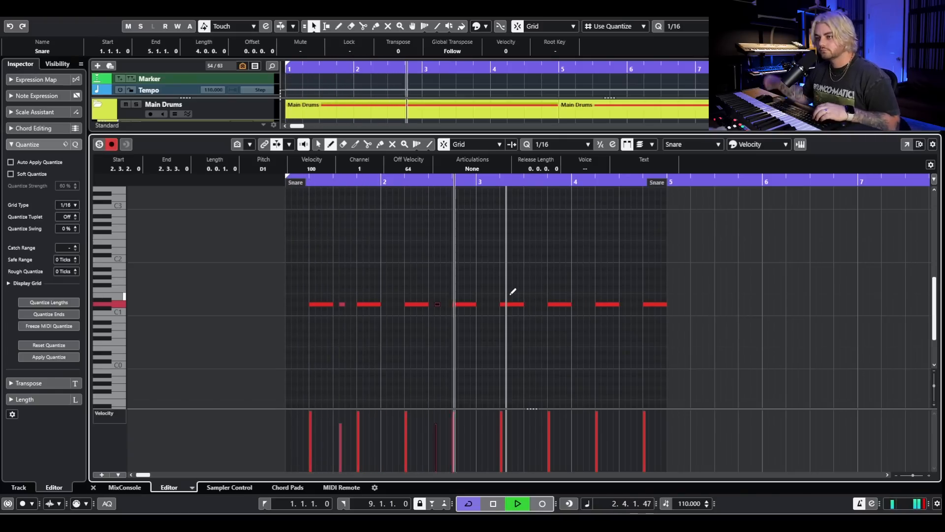
pyautogui.press('space')
pyautogui.hotkey('ctrl', 'z')
pyautogui.hotkey('ctrl', 'z')
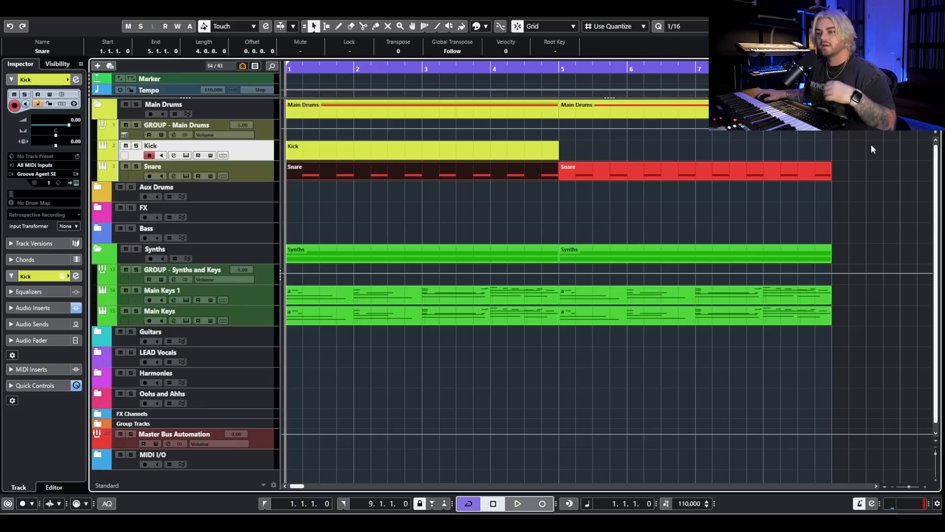
# - Draw C1 kick hits on all four beats of bar 1 in the Kick part and set their velocity to 127
pyautogui.doubleClick(432, 154)
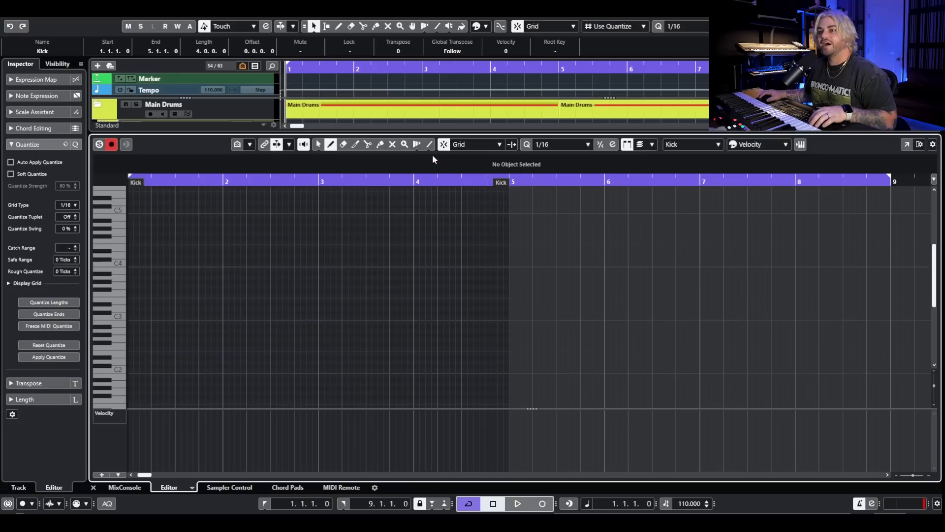
pyautogui.scroll(3, 217, 313)
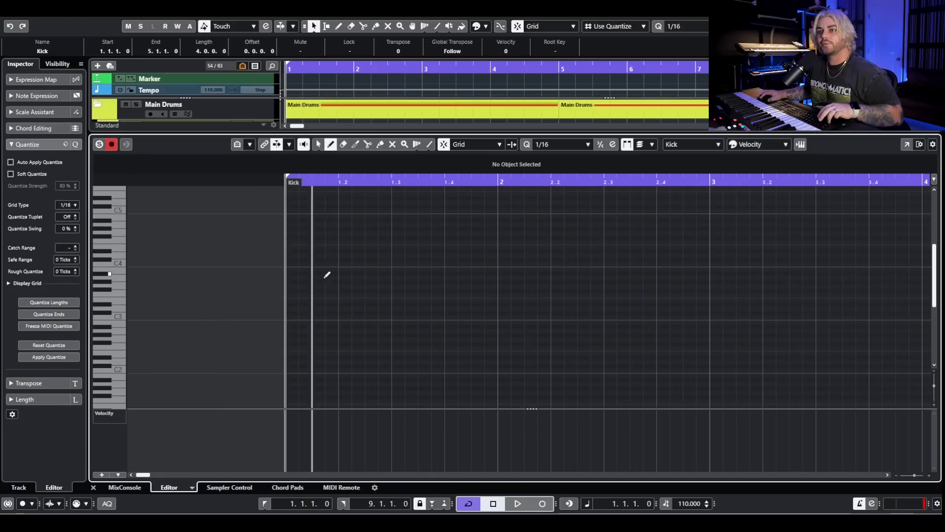
pyautogui.scroll(-5, 291, 320)
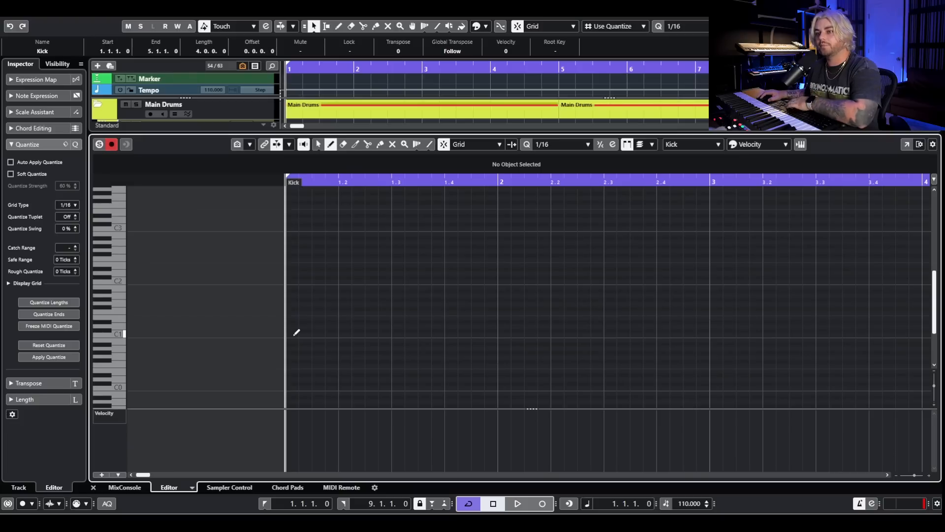
pyautogui.click(294, 334)
pyautogui.click(345, 335)
pyautogui.click(398, 335)
pyautogui.click(450, 335)
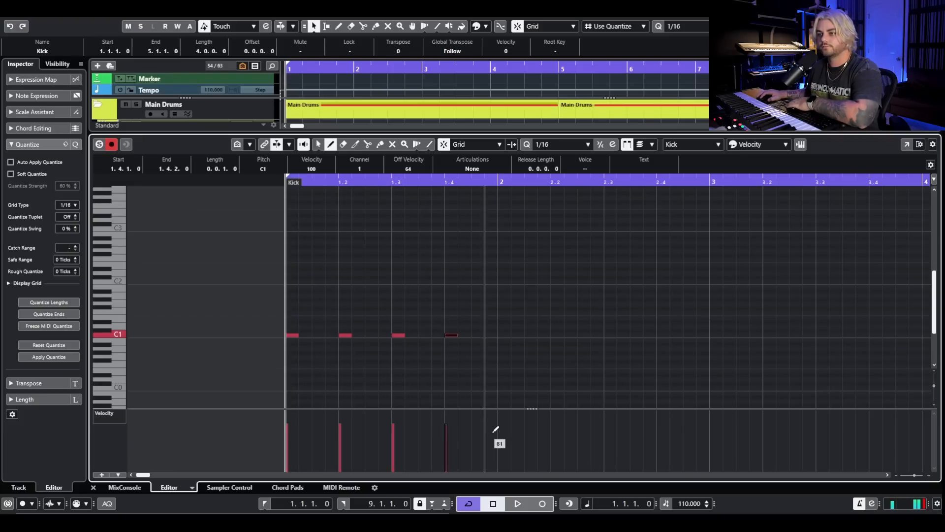
pyautogui.press('g')
pyautogui.press('1')
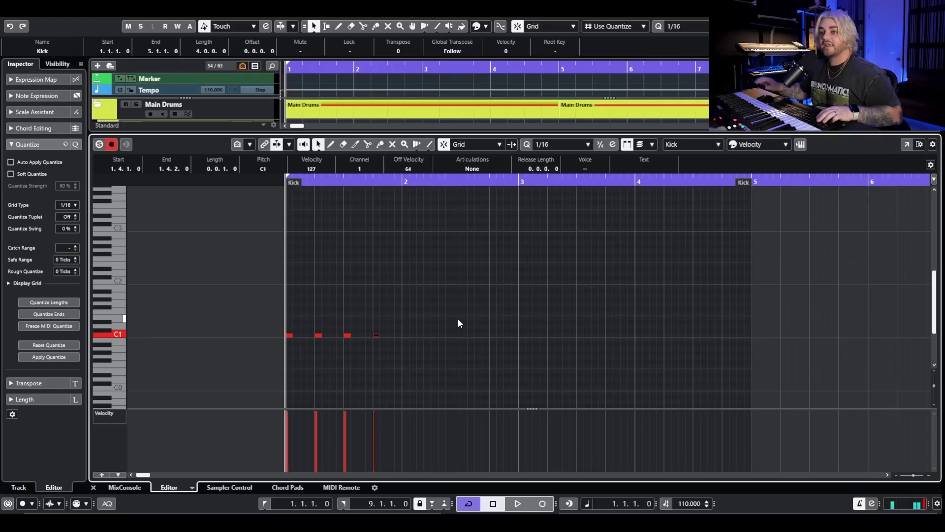
# - Audition the four-on-the-floor kicks in bar 1 and repeat them across bars 2 to 4
pyautogui.press('space')
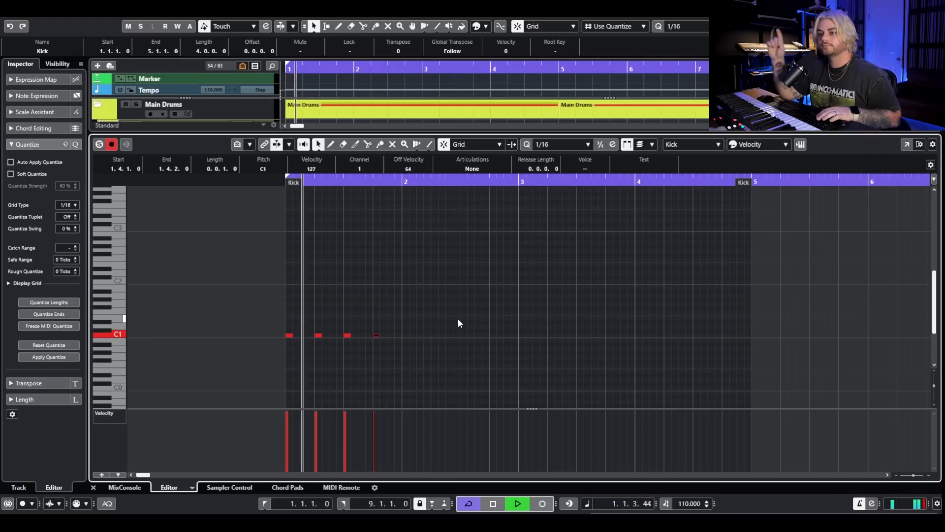
pyautogui.press('space')
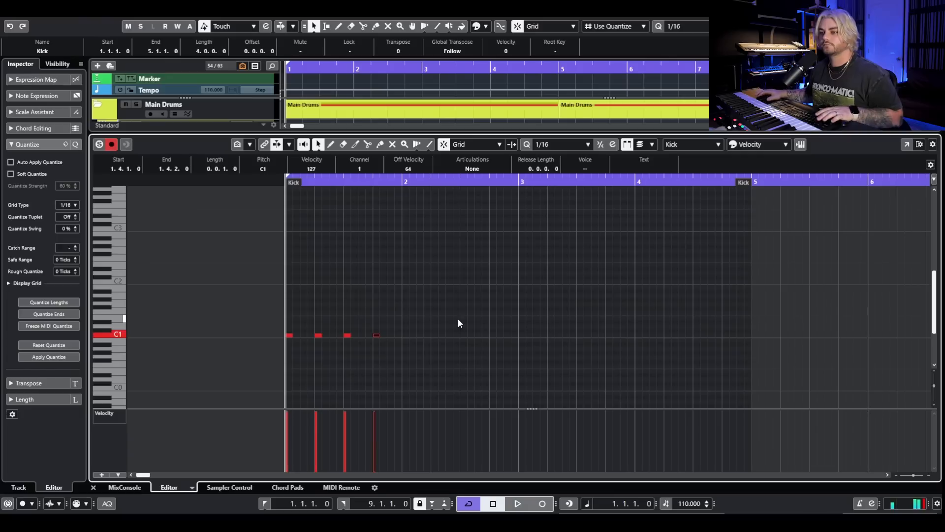
pyautogui.moveTo(458, 323); pyautogui.dragTo(279, 353)
pyautogui.click(409, 180)
pyautogui.hotkey('ctrl', 'd')
pyautogui.moveTo(555, 316); pyautogui.dragTo(206, 355)
pyautogui.click(520, 183)
pyautogui.hotkey('ctrl', 'd')
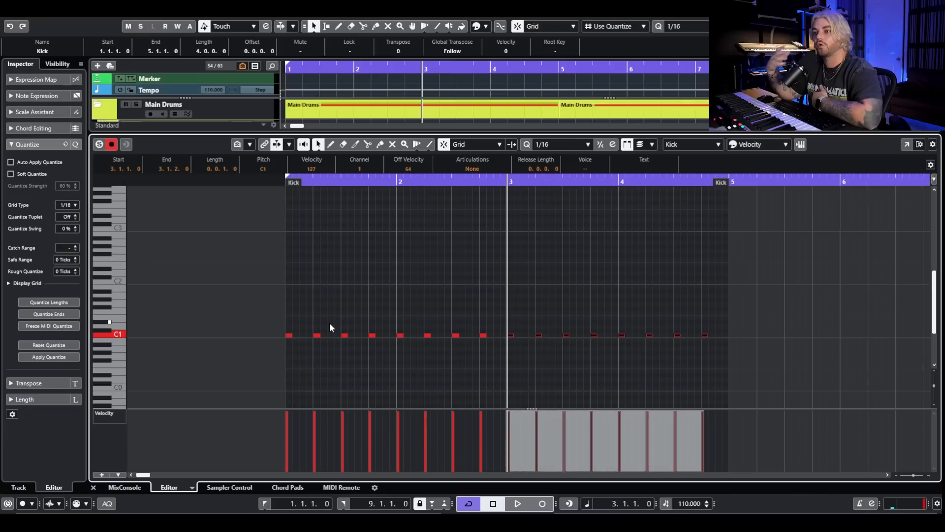
# - Lower the bar 1 kicks on beats 2 and 4 to velocity 78 and play the pattern from the start
pyautogui.click(316, 334)
pyautogui.keyDown('shift'); pyautogui.click(372, 334); pyautogui.keyUp('shift')
pyautogui.moveTo(342, 413); pyautogui.dragTo(344, 436)
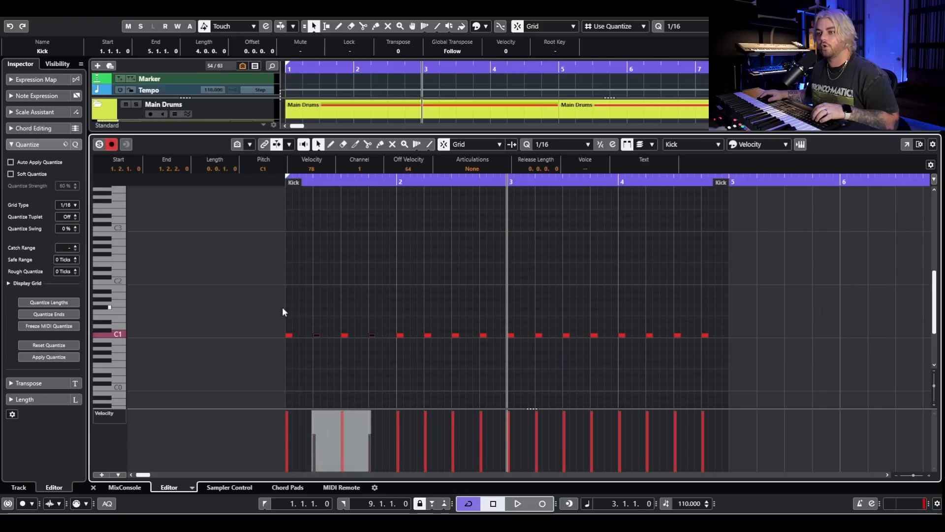
pyautogui.click(274, 369)
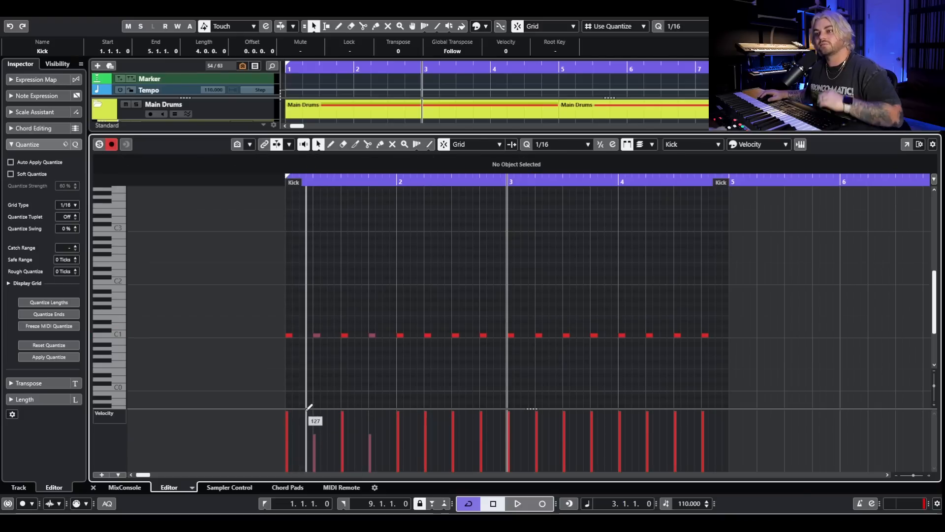
pyautogui.click(285, 181)
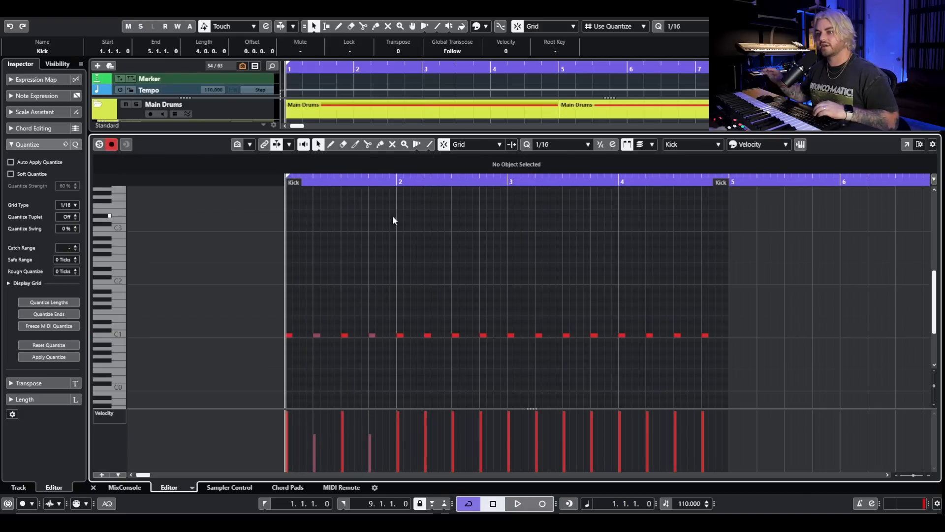
pyautogui.press('space')
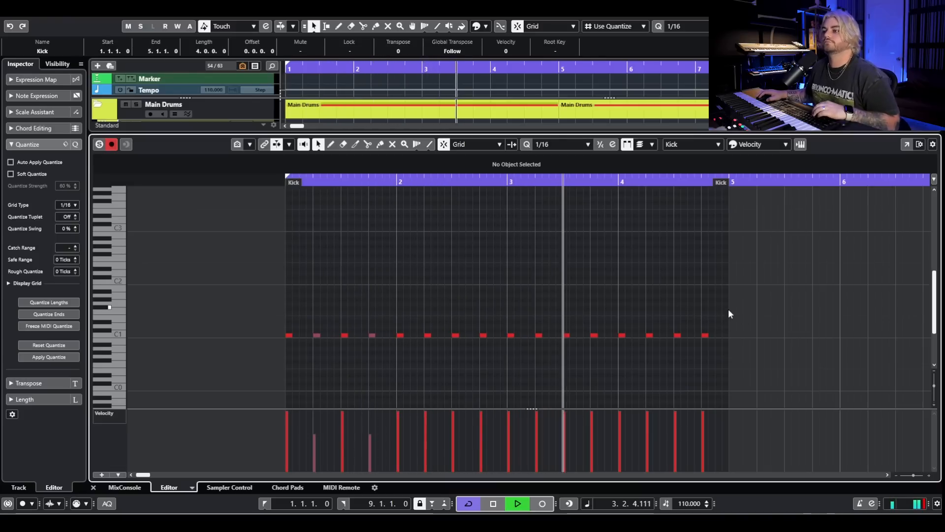
pyautogui.press('space')
# - Delete every kick except the first, copy it to 1.1.3 and 1.2.3, and audition the bar
pyautogui.moveTo(737, 322); pyautogui.dragTo(315, 370)
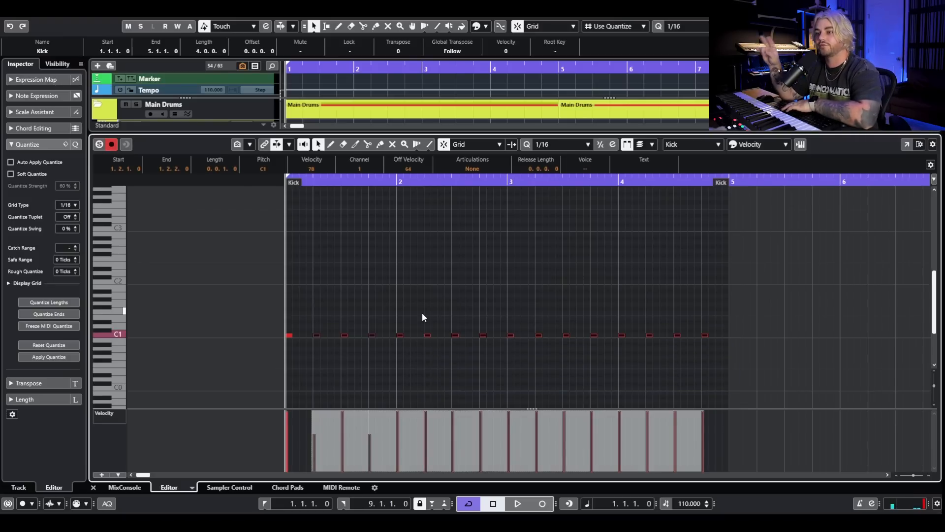
pyautogui.press('Delete')
pyautogui.press('h')
pyautogui.moveTo(313, 318); pyautogui.dragTo(279, 358)
pyautogui.click(309, 180)
pyautogui.hotkey('ctrl', 'v')
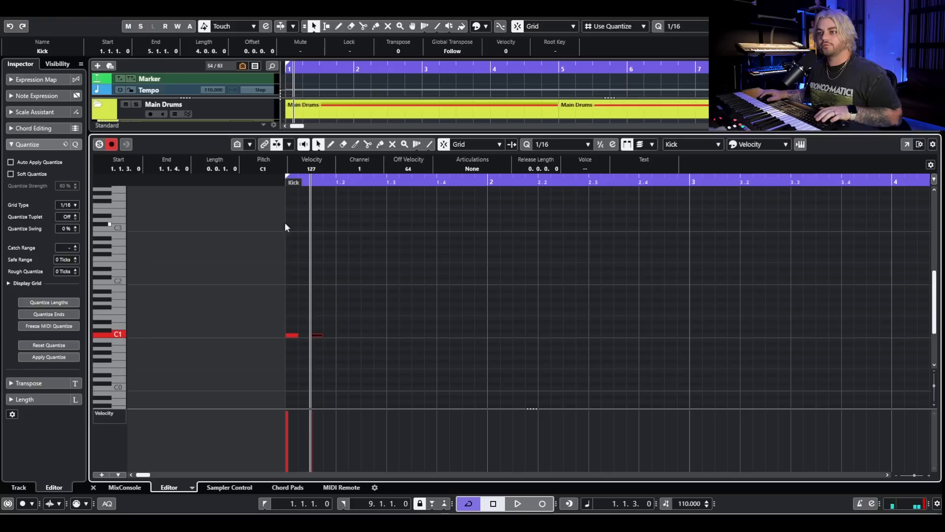
pyautogui.click(366, 180)
pyautogui.hotkey('ctrl', 'v')
pyautogui.press('Home')
pyautogui.press('space')
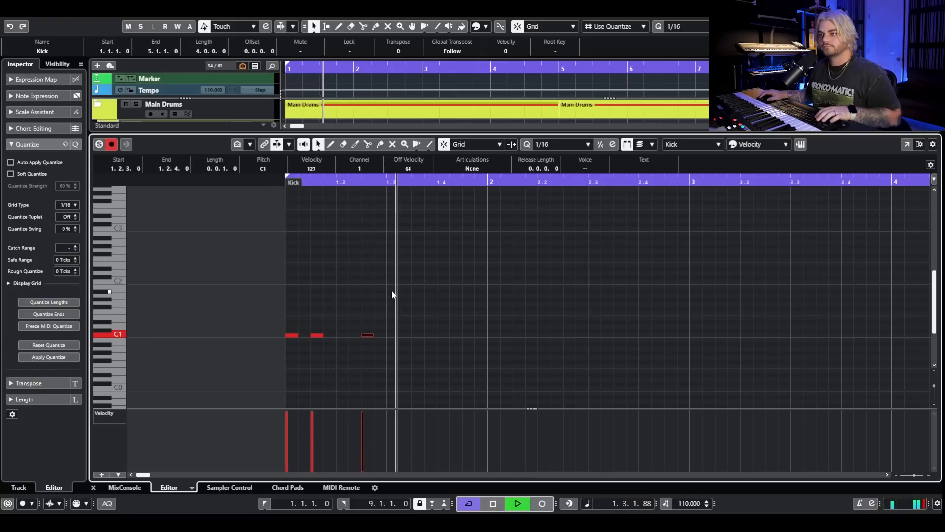
pyautogui.press('space')
# - Repeat the three-hit bar 1 kick pattern across bars 2 to 4 and play it from the start
pyautogui.moveTo(427, 334); pyautogui.dragTo(308, 350)
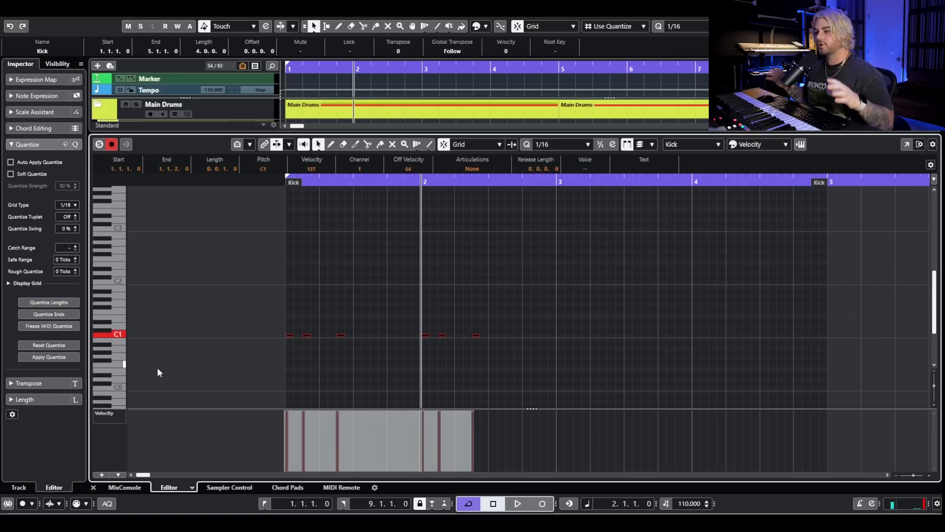
pyautogui.click(558, 182)
pyautogui.hotkey('ctrl', 'v')
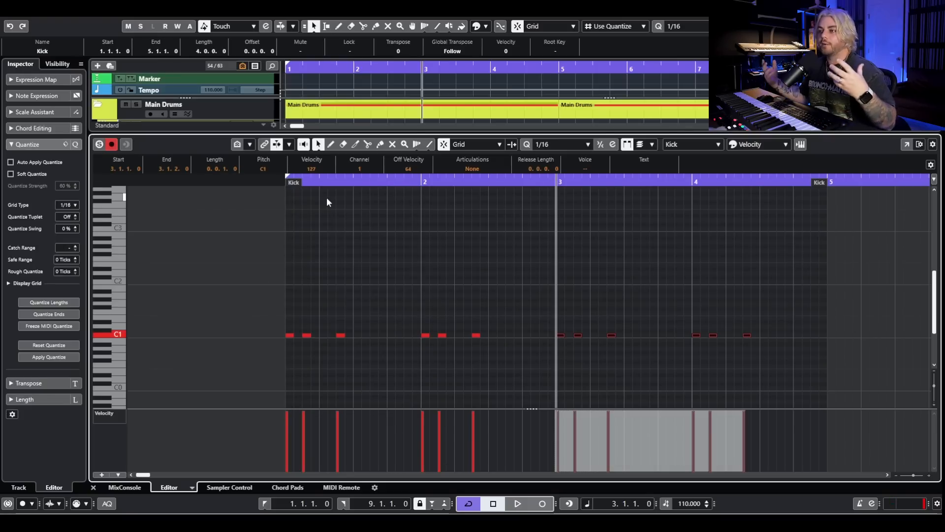
pyautogui.click(281, 182)
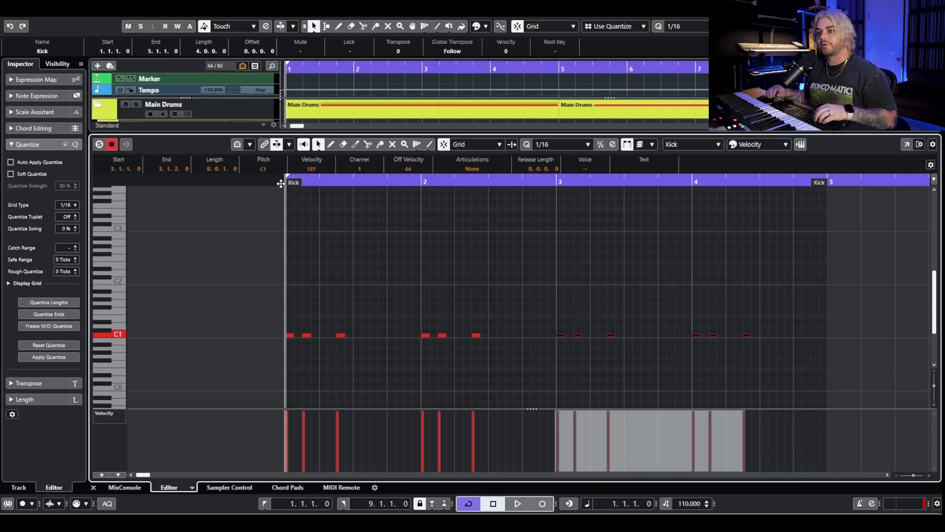
pyautogui.press('space')
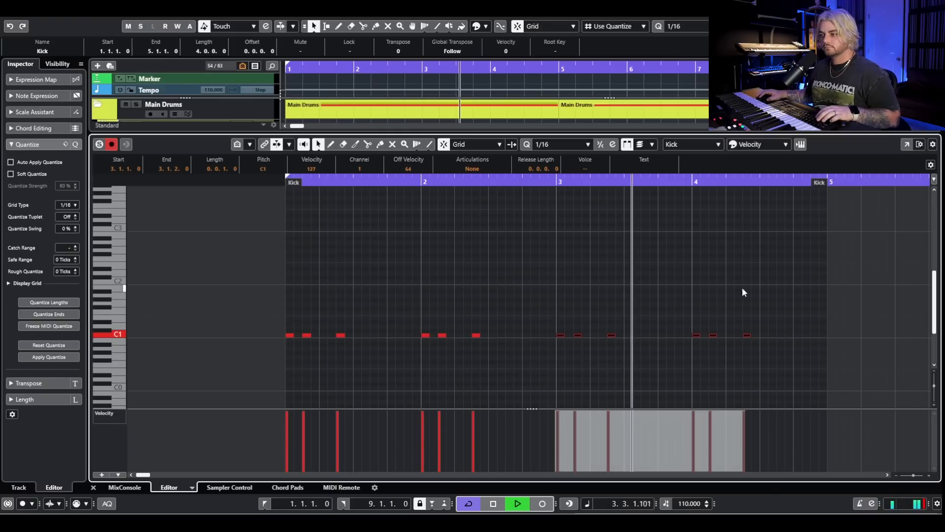
pyautogui.press('space')
# - Clear all kicks except the first, copy it to 1.1.4 and 1.2.3, and audition the bar
pyautogui.moveTo(781, 310); pyautogui.dragTo(266, 359)
pyautogui.press('Delete')
pyautogui.press('h')
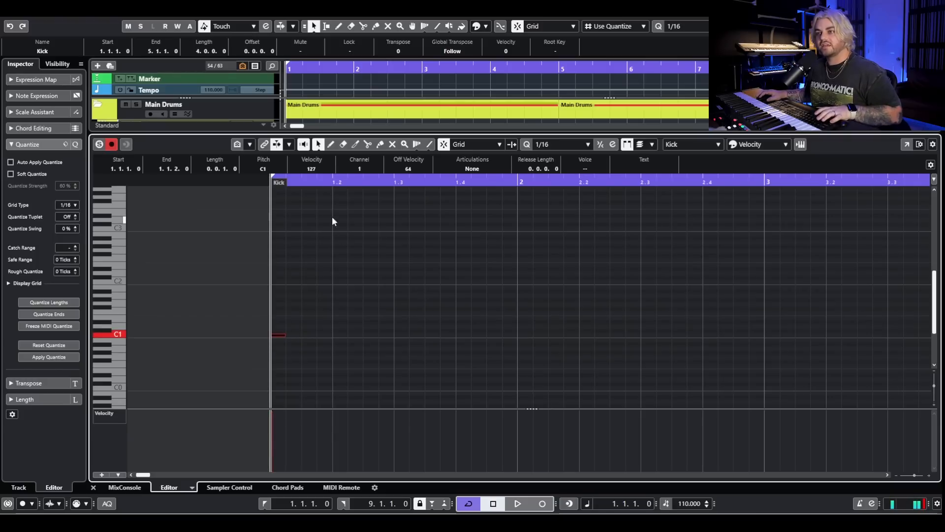
pyautogui.click(317, 182)
pyautogui.press('h')
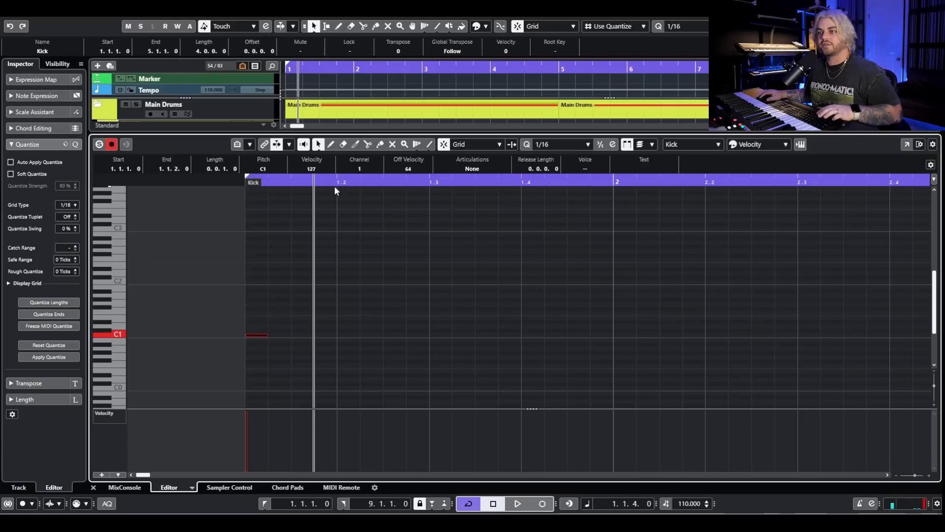
pyautogui.hotkey('ctrl', 'v')
pyautogui.click(376, 184)
pyautogui.hotkey('ctrl', 'v')
pyautogui.press('Home')
pyautogui.press('g')
pyautogui.press('space')
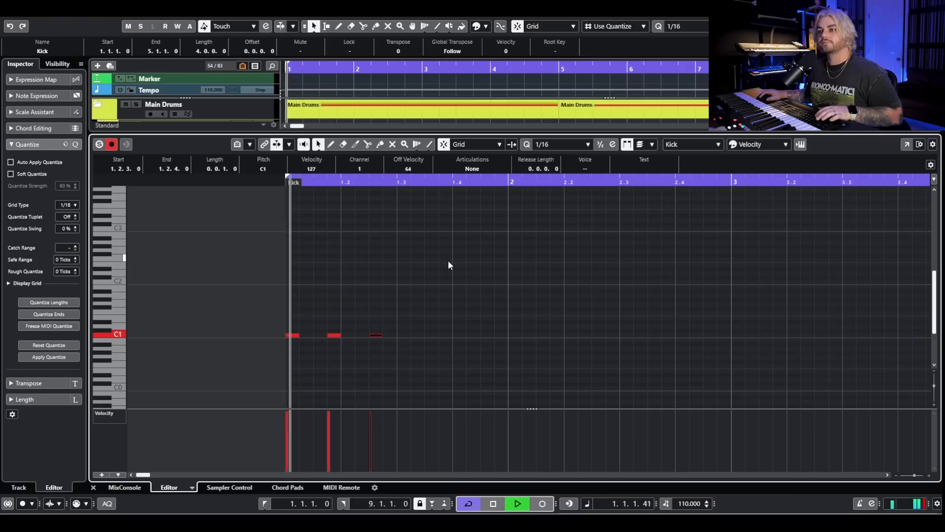
pyautogui.press('space')
# - Repeat the kick figure with hits on 1.1.1, 1.1.4 and 1.2.3 across bars 2 to 4 and play it through
pyautogui.moveTo(458, 294); pyautogui.dragTo(246, 364)
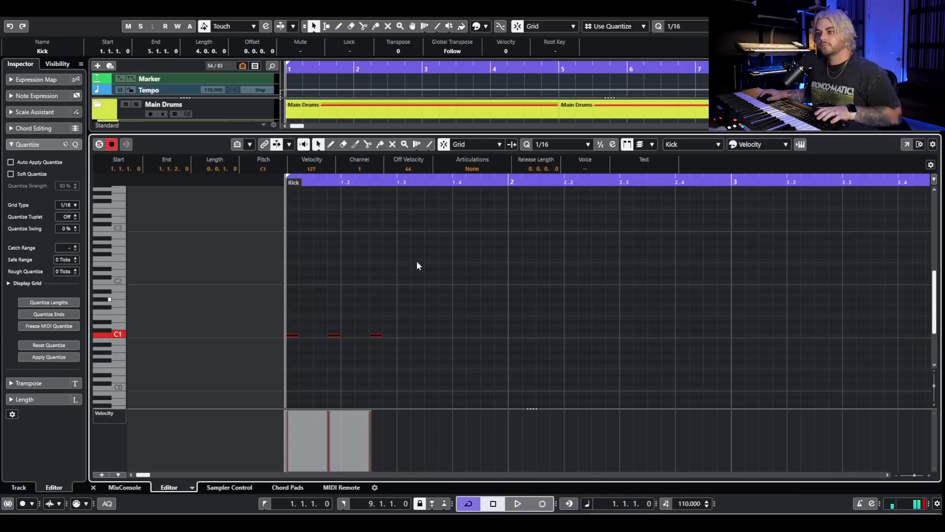
pyautogui.hotkey('ctrl', 'shift', 'a')
pyautogui.click(508, 182)
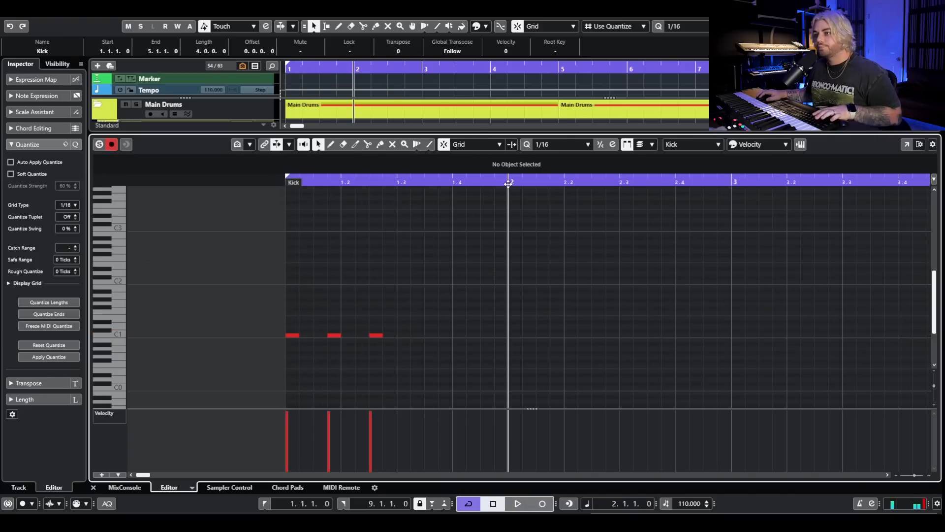
pyautogui.hotkey('ctrl', 'v')
pyautogui.press('g')
pyautogui.press('g')
pyautogui.moveTo(469, 305); pyautogui.dragTo(219, 372)
pyautogui.click(534, 183)
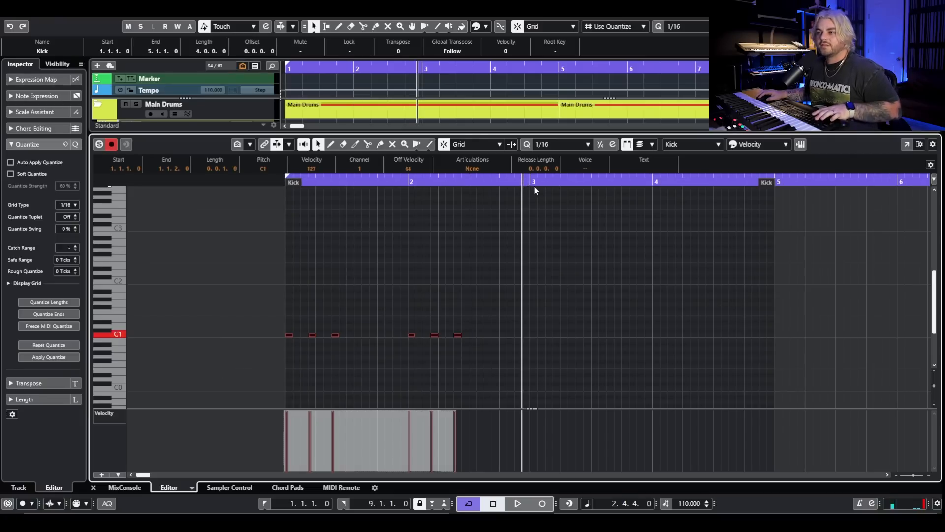
pyautogui.hotkey('ctrl', 'v')
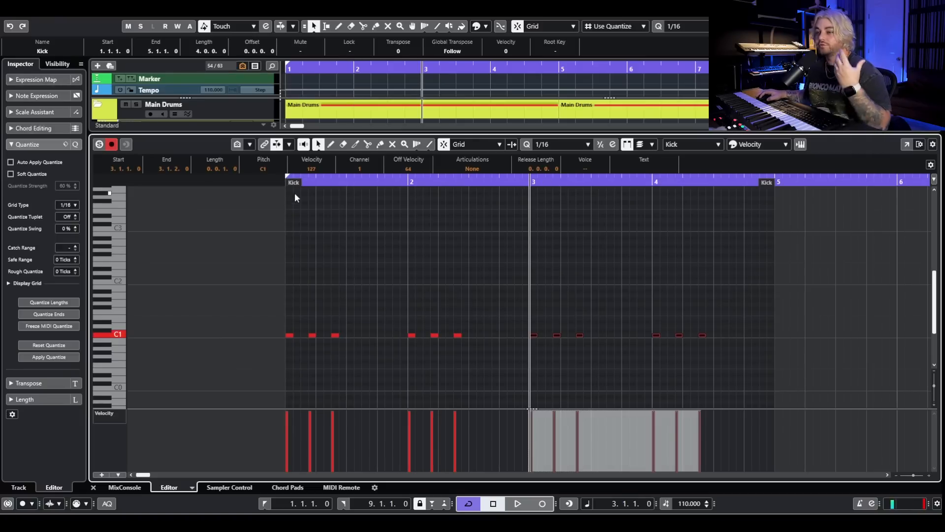
pyautogui.click(281, 183)
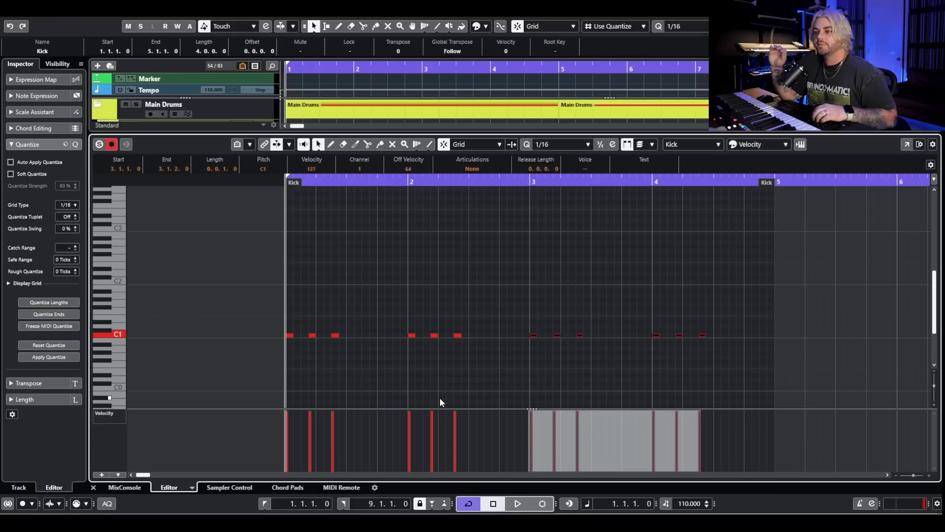
pyautogui.press('space')
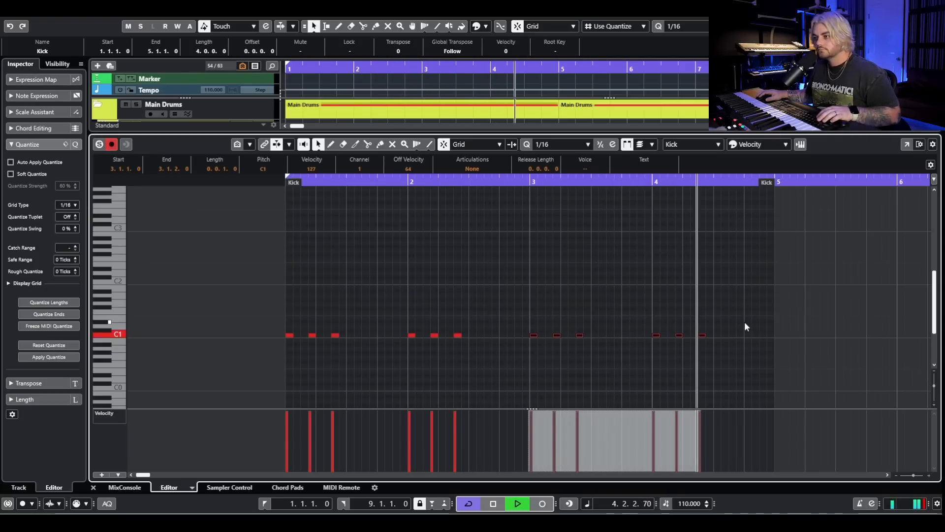
pyautogui.press('space')
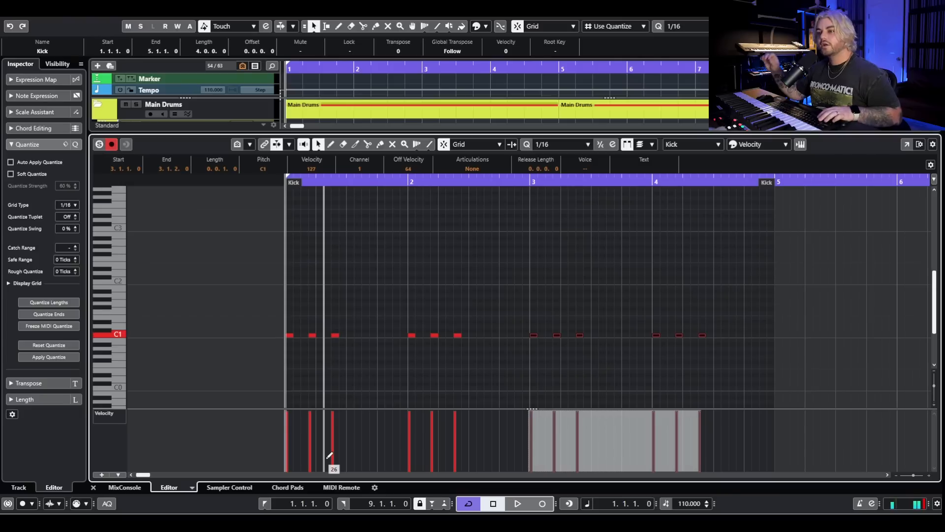
# - Try a busier bar 1 with extra C1 kicks at 1.2.2, 1.3.3, 1.3.4 and 1.4.3, and play it from the start
pyautogui.moveTo(343, 323); pyautogui.dragTo(329, 345)
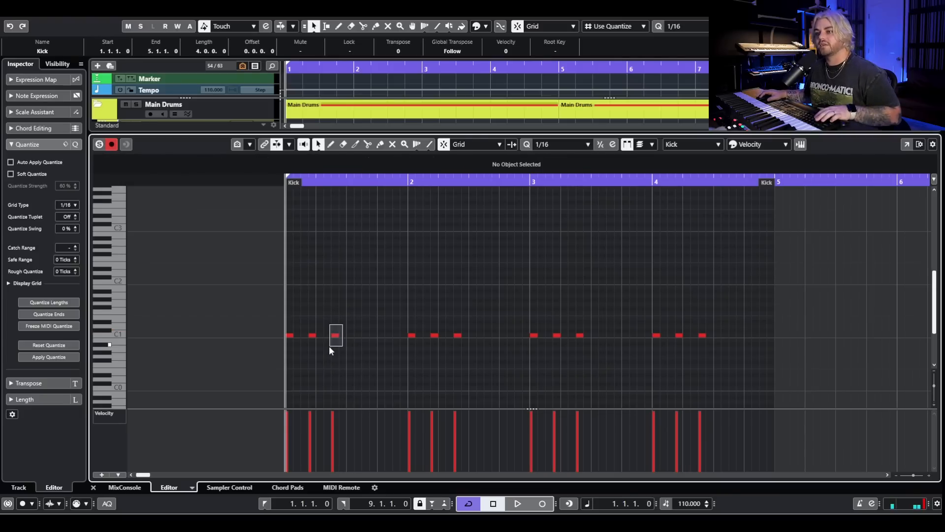
pyautogui.press('h')
pyautogui.press('h')
pyautogui.moveTo(257, 177)
pyautogui.mouseDown()
pyautogui.moveTo(245, 177)
pyautogui.moveTo(374, 178)
pyautogui.mouseUp()
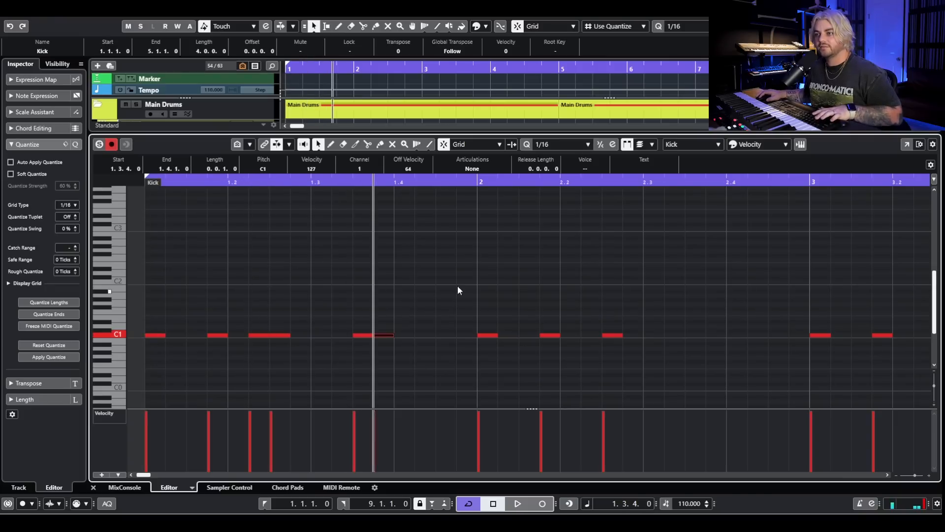
pyautogui.press('g')
pyautogui.press('g')
pyautogui.click(288, 187)
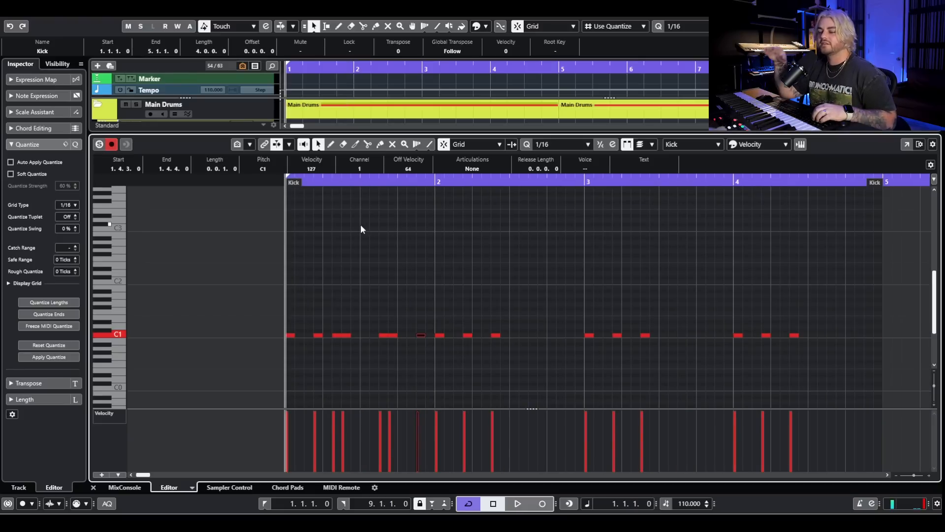
pyautogui.press('space')
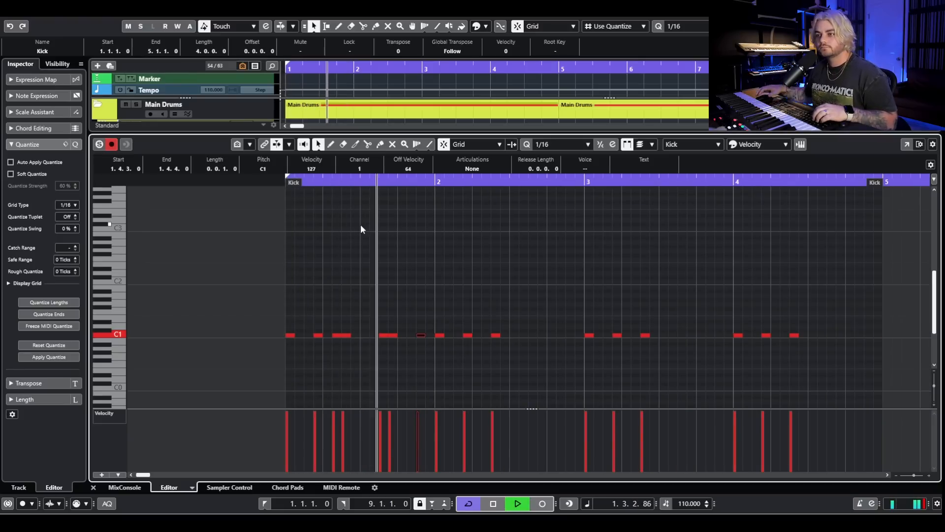
pyautogui.press('space')
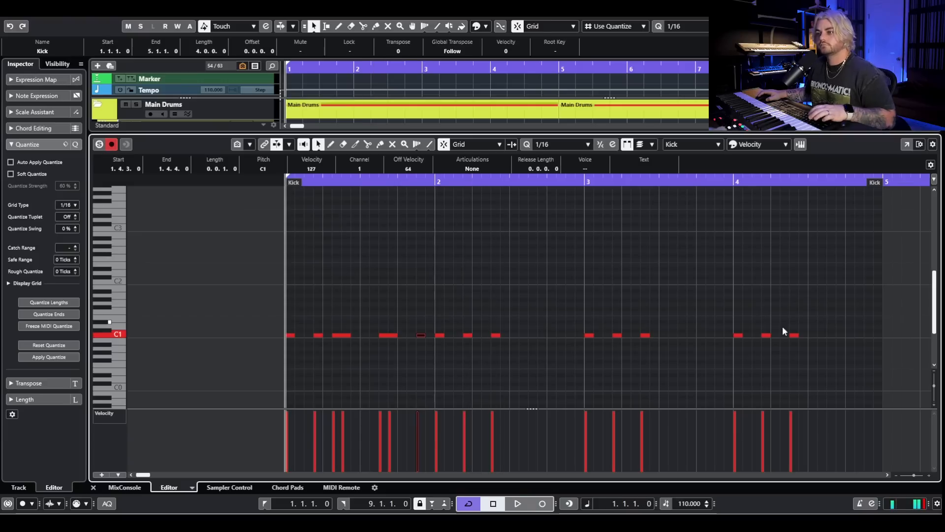
# - Delete all notes in the Kick part and remove the emptied part from the Kick track
pyautogui.click(421, 329)
pyautogui.moveTo(420, 333); pyautogui.dragTo(283, 347)
pyautogui.press('Delete')
pyautogui.moveTo(840, 297); pyautogui.dragTo(401, 382)
pyautogui.press('Delete')
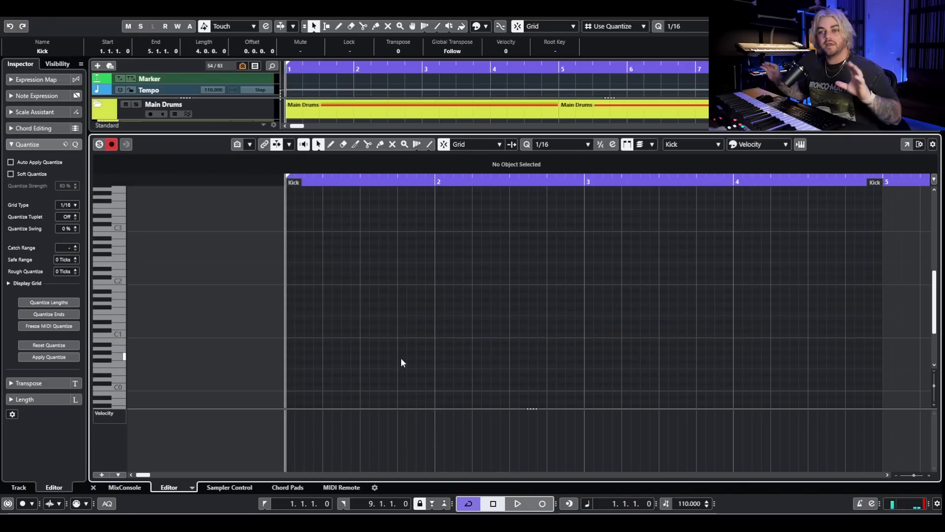
pyautogui.hotkey('ctrl', 'alt', 'e')
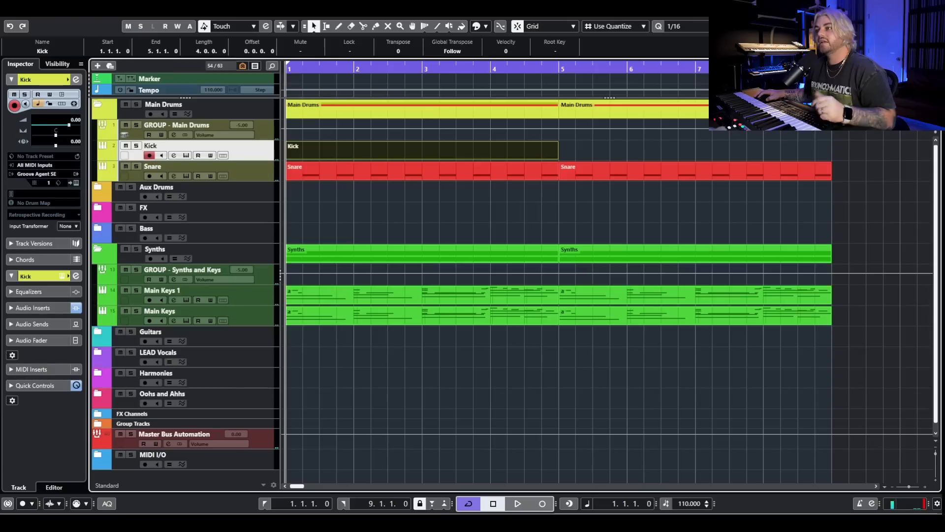
pyautogui.press('Delete')
# - Place an unmuted copy of the muted bar 23 Kick part at bar 1 and open it in the note editor
pyautogui.press('g')
pyautogui.press('g')
pyautogui.press('g')
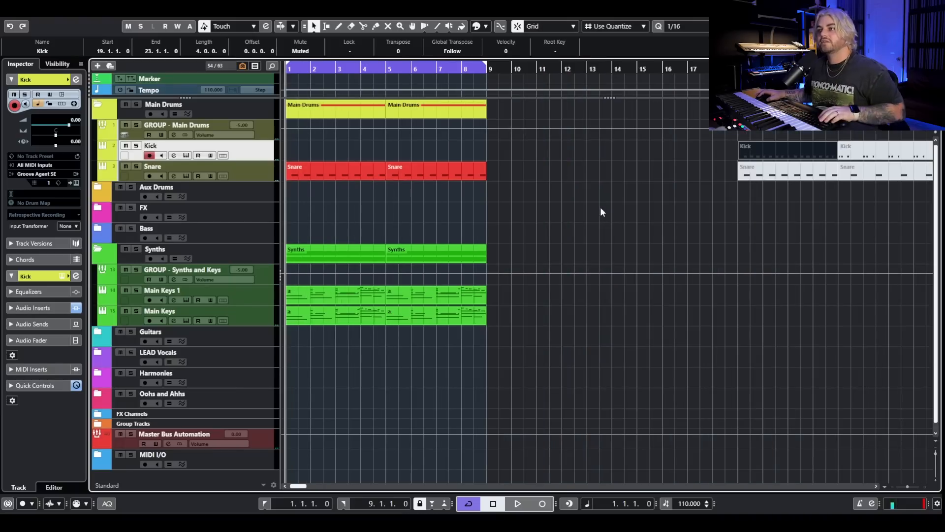
pyautogui.press('g')
pyautogui.press('Right')
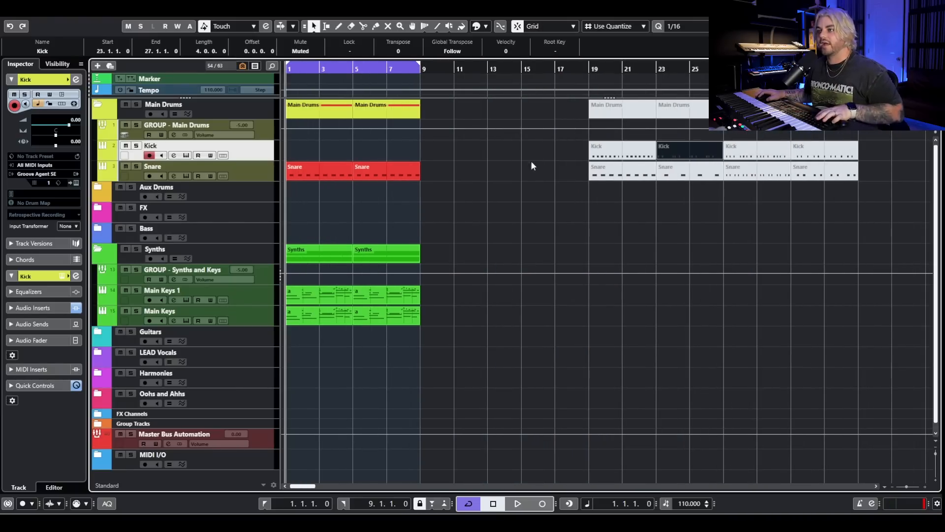
pyautogui.press('g')
pyautogui.press('h')
pyautogui.press('h')
pyautogui.press('h')
pyautogui.hotkey('ctrl', 'v')
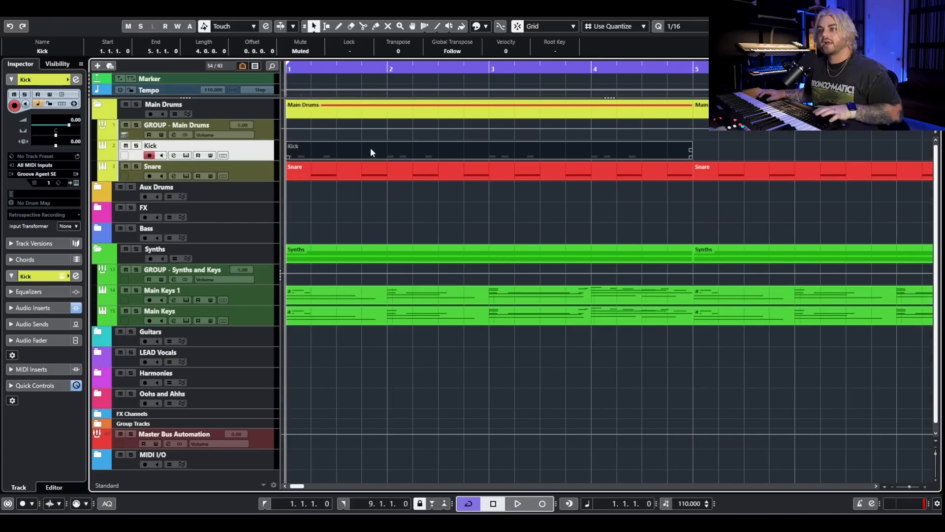
pyautogui.hotkey('shift', 'u')
pyautogui.doubleClick(412, 155)
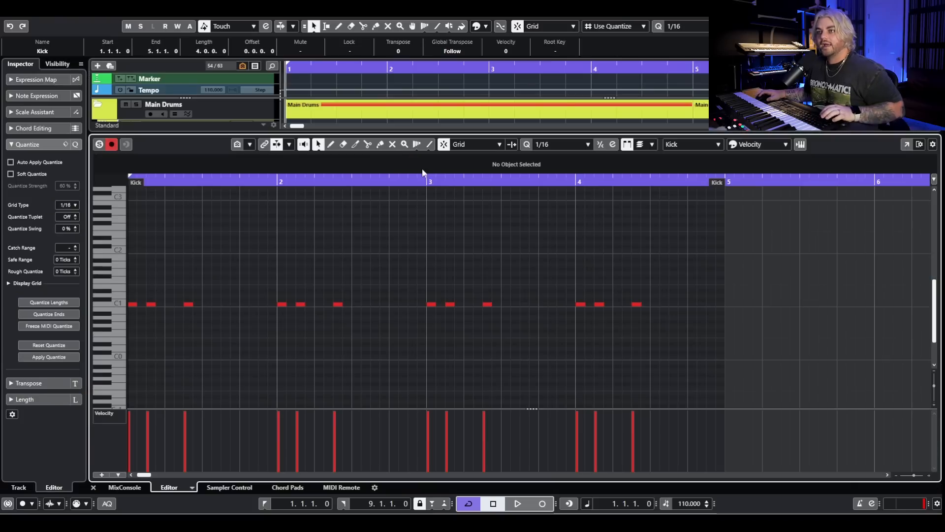
# - Play the kick pattern, move bar 1's second kick to 1.1.4, and play it again from the start
pyautogui.press('space')
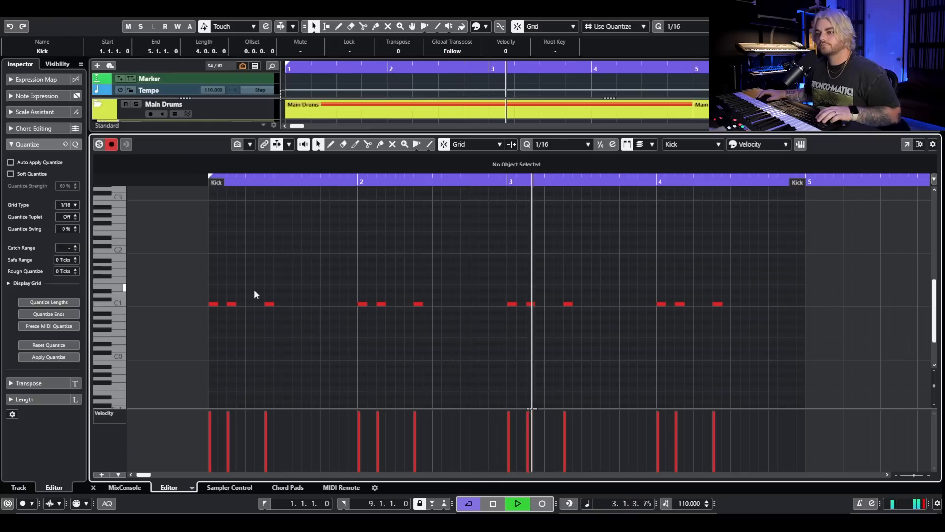
pyautogui.press('space')
pyautogui.moveTo(232, 304); pyautogui.dragTo(243, 307)
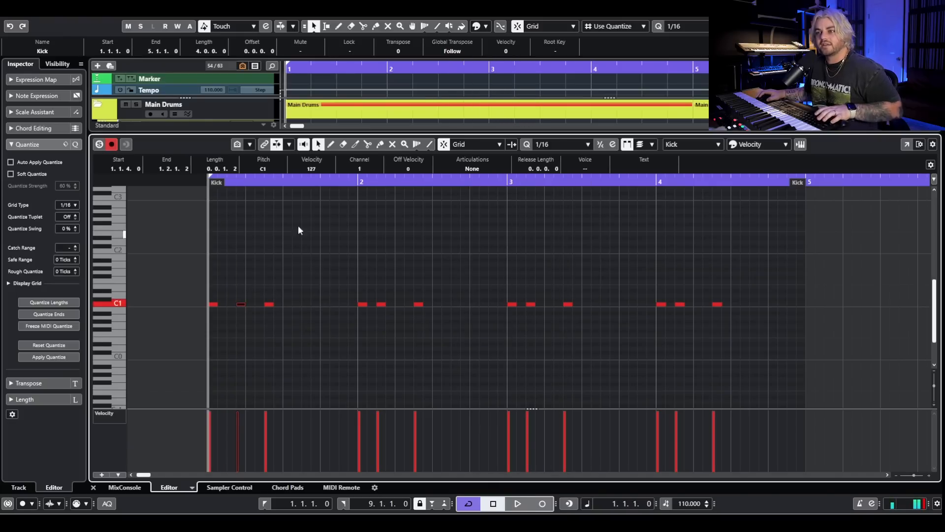
pyautogui.press('space')
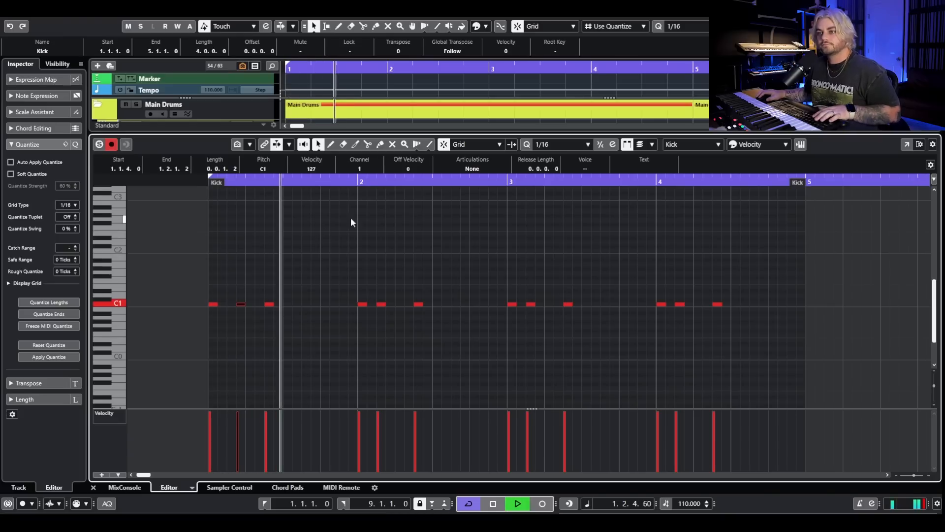
pyautogui.press('space')
# - Rework bar 2 with its second kick at 2.1.4 and an extra one at 2.3.3, clear bars 3 and 4, and play it
pyautogui.moveTo(381, 303); pyautogui.dragTo(391, 303)
pyautogui.click(447, 182)
pyautogui.hotkey('ctrl', 'v')
pyautogui.moveTo(756, 287); pyautogui.dragTo(503, 339)
pyautogui.press('Delete')
pyautogui.click(204, 183)
pyautogui.press('space')
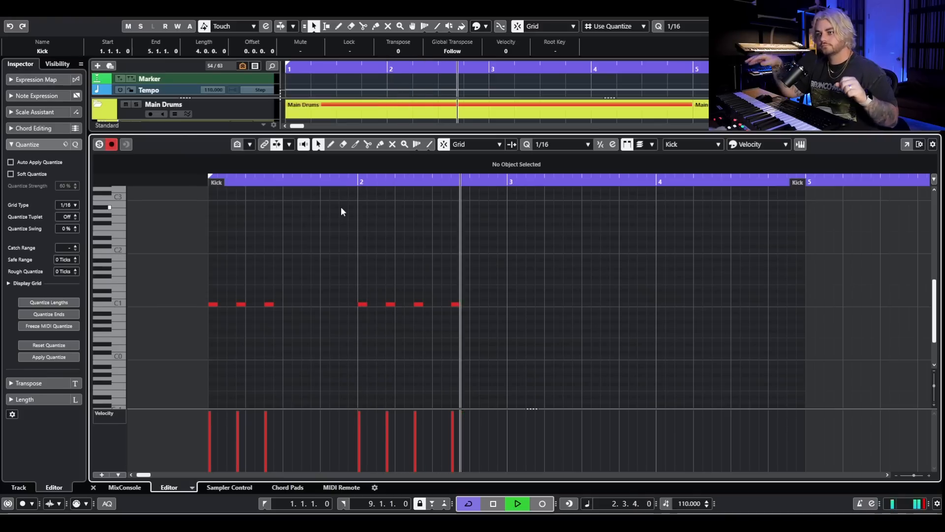
# - Copy the two-bar kick pattern to bars 3 and 4 and add an extra C1 kick at 4.4.3
pyautogui.press('space')
pyautogui.moveTo(530, 301); pyautogui.dragTo(128, 337)
pyautogui.click(582, 185)
pyautogui.hotkey('ctrl', 'v')
pyautogui.click(863, 180)
pyautogui.press('g')
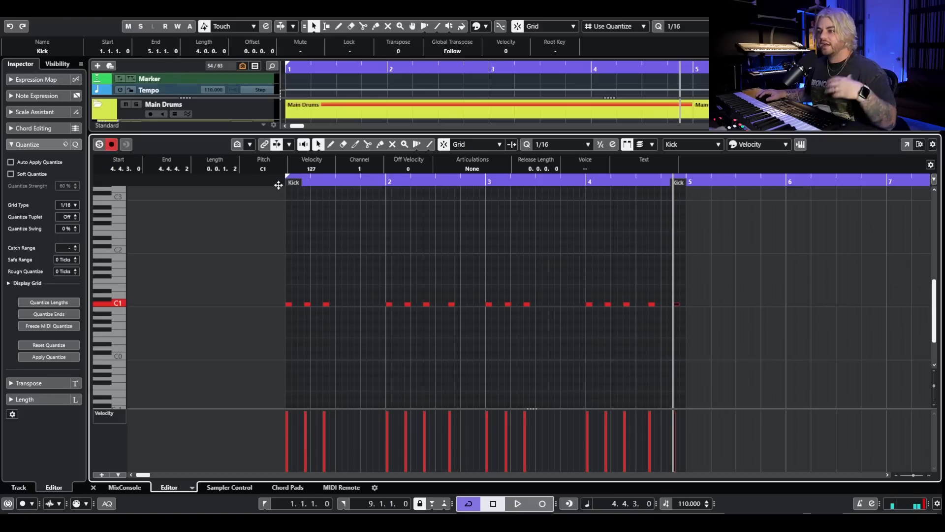
# - Play the four-bar kick pattern with the snare and synths from the start
pyautogui.click(279, 184)
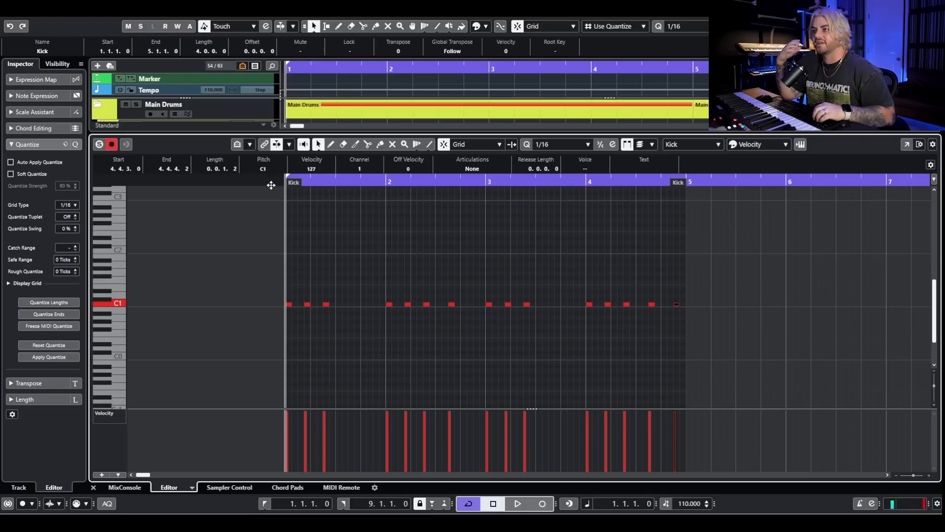
pyautogui.press('space')
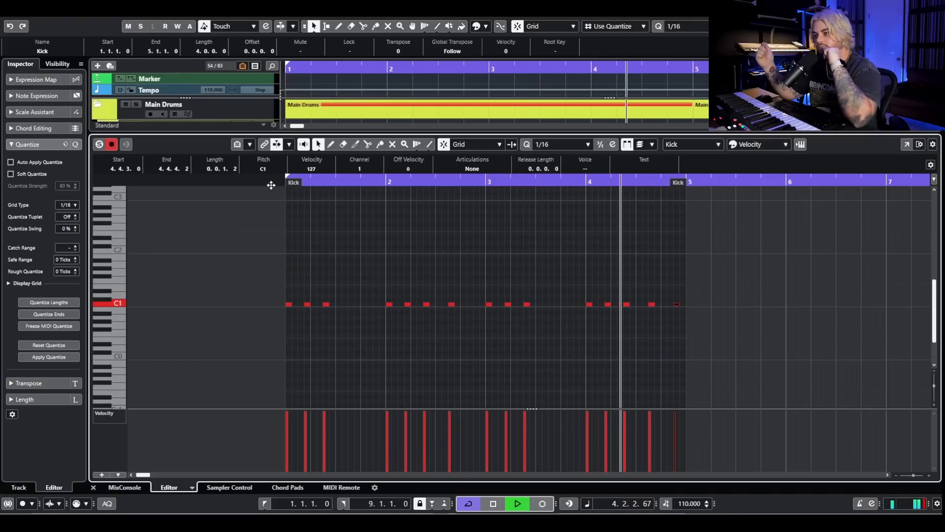
pyautogui.press('space')
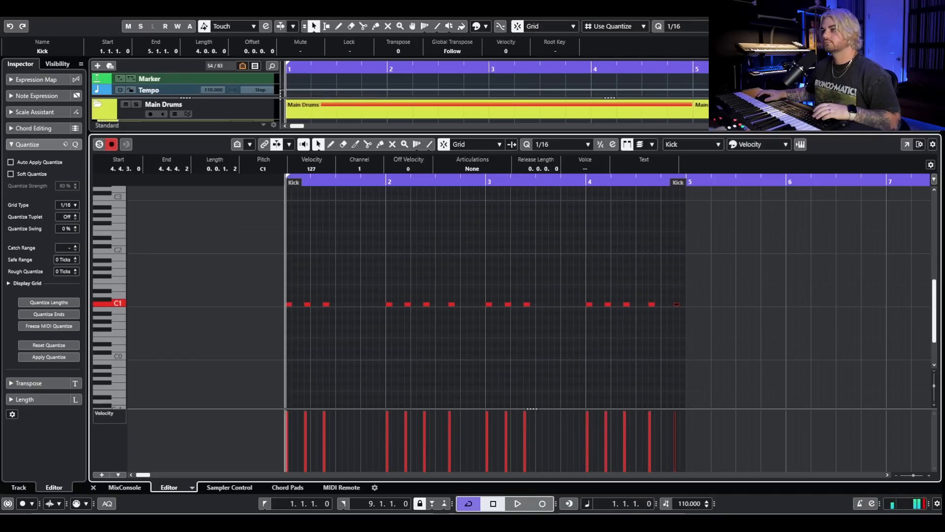
# - Close the note editor and duplicate the four-bar Kick part so the copy starts at bar 5
pyautogui.hotkey('ctrl', 'alt', 'e')
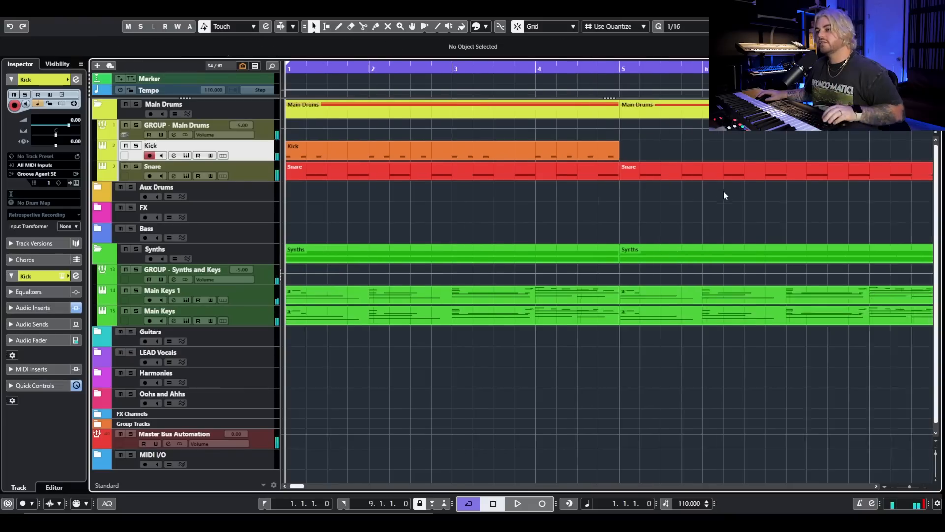
pyautogui.press('g')
pyautogui.click(553, 152)
pyautogui.hotkey('ctrl', 'd')
pyautogui.click(608, 204)
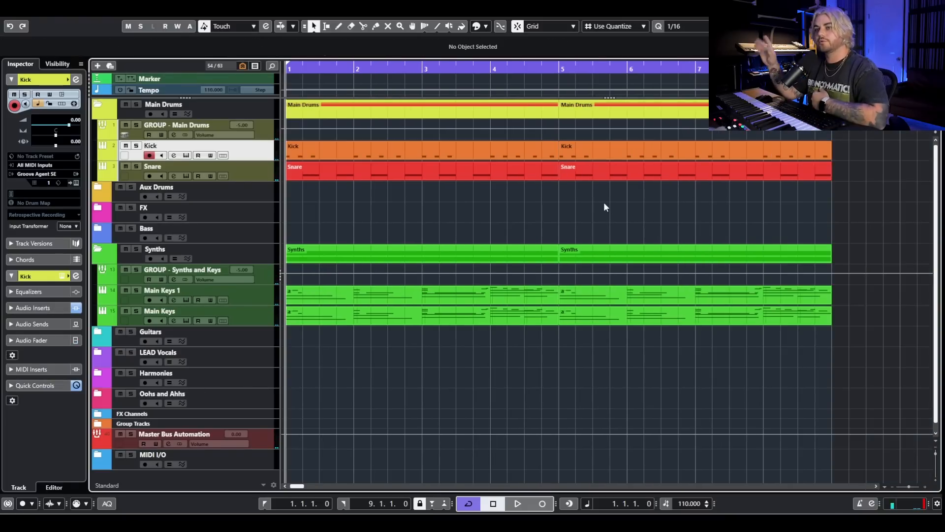
# - Open the first Snare part and paste an extra D1 snare hit at 4.3.3, shortened to a sixteenth note
pyautogui.click(514, 149)
pyautogui.click(392, 176)
pyautogui.doubleClick(393, 176)
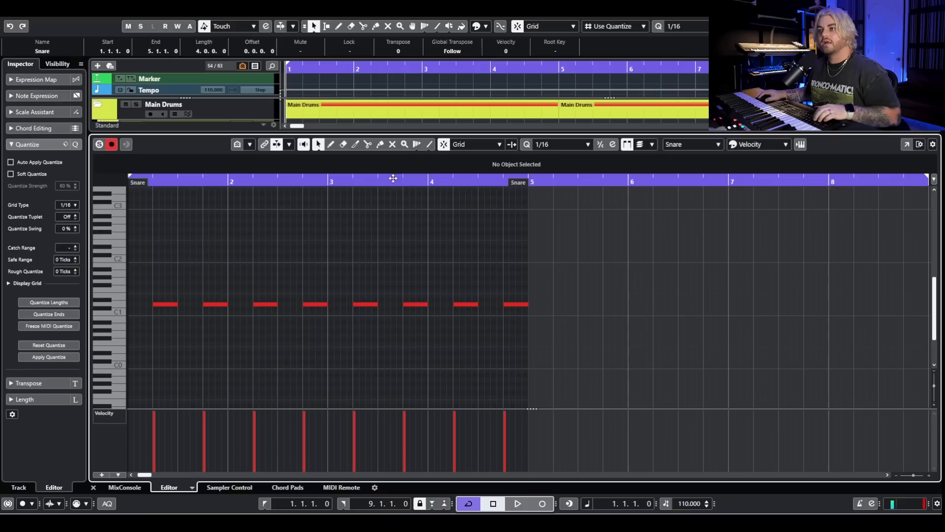
pyautogui.moveTo(522, 311); pyautogui.dragTo(518, 314)
pyautogui.hotkey('ctrl', 'c')
pyautogui.scroll(2, 490, 183)
pyautogui.click(490, 183)
pyautogui.hotkey('ctrl', 'v')
pyautogui.moveTo(509, 305); pyautogui.dragTo(507, 305)
pyautogui.scroll(-3, 472, 261)
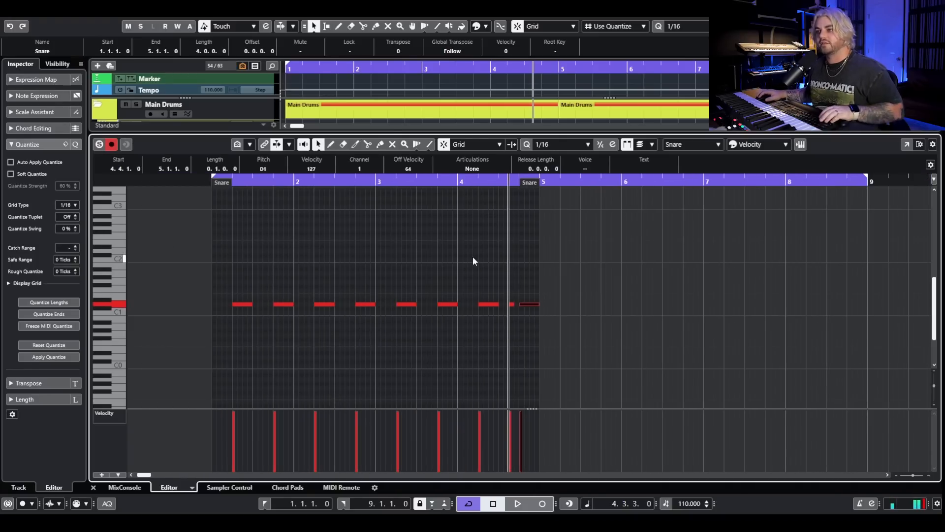
# - Listen to the end of the snare part, lower the velocity of the extra hit at 4.3.3, and close the editor
pyautogui.click(454, 182)
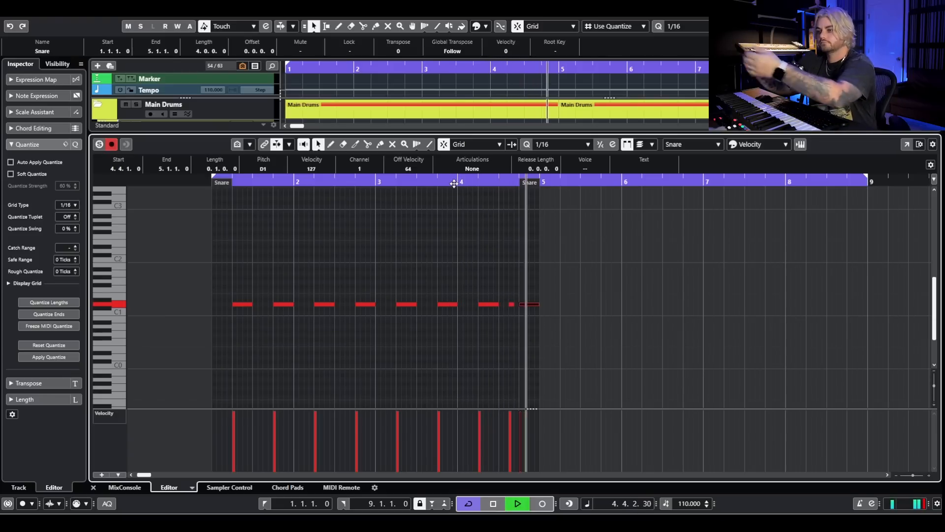
pyautogui.press('space')
pyautogui.keyDown('ctrl'); pyautogui.scroll(2, 512, 419); pyautogui.keyUp('ctrl')
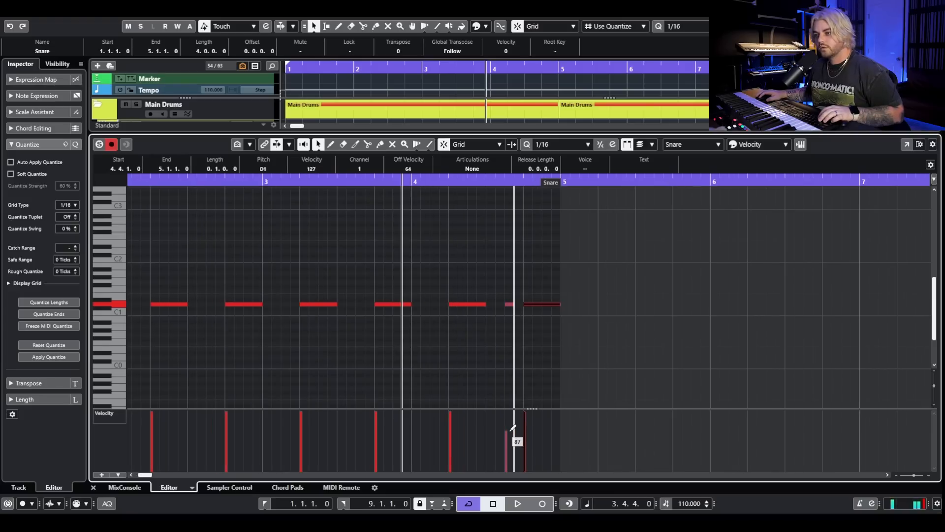
pyautogui.click(512, 423)
pyautogui.hotkey('ctrl', 'e')
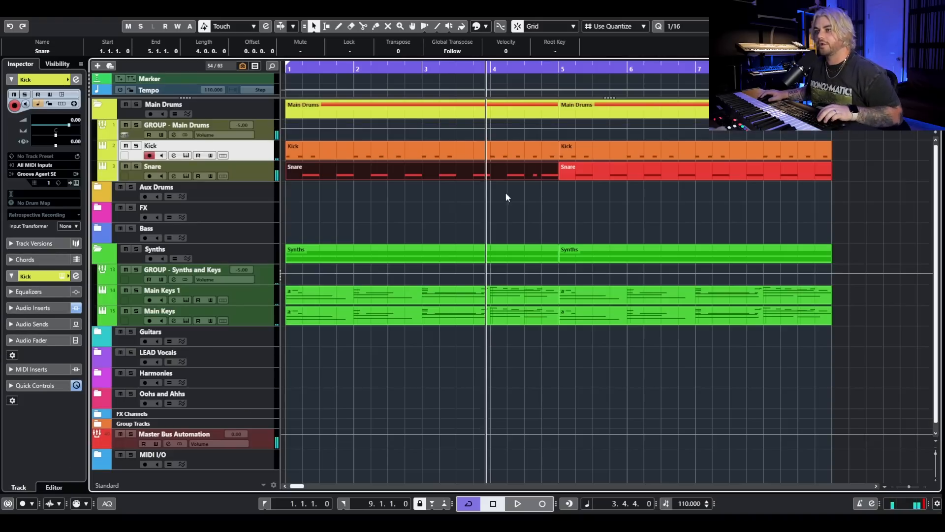
# - Open the first Kick part, delete the kick at 4.3.3, and play through the end of bar 4
pyautogui.doubleClick(535, 155)
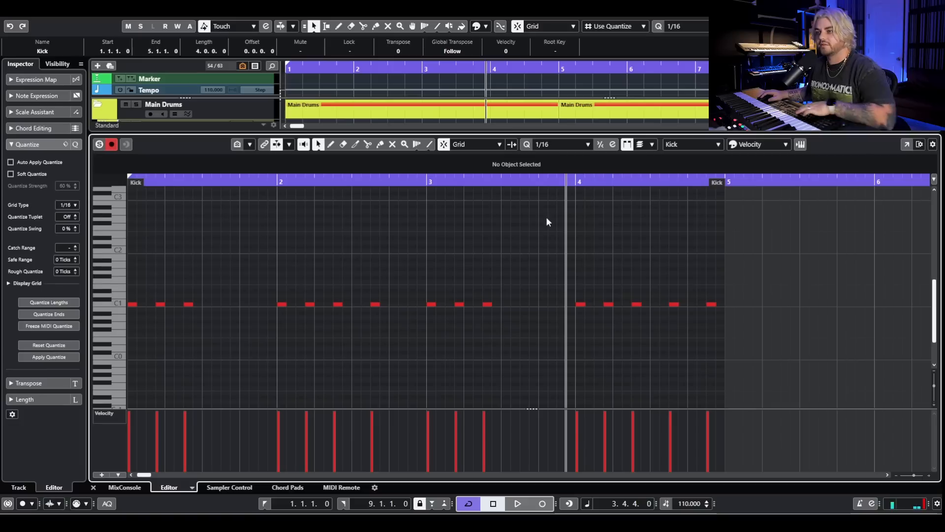
pyautogui.click(673, 303)
pyautogui.press('Delete')
pyautogui.press('space')
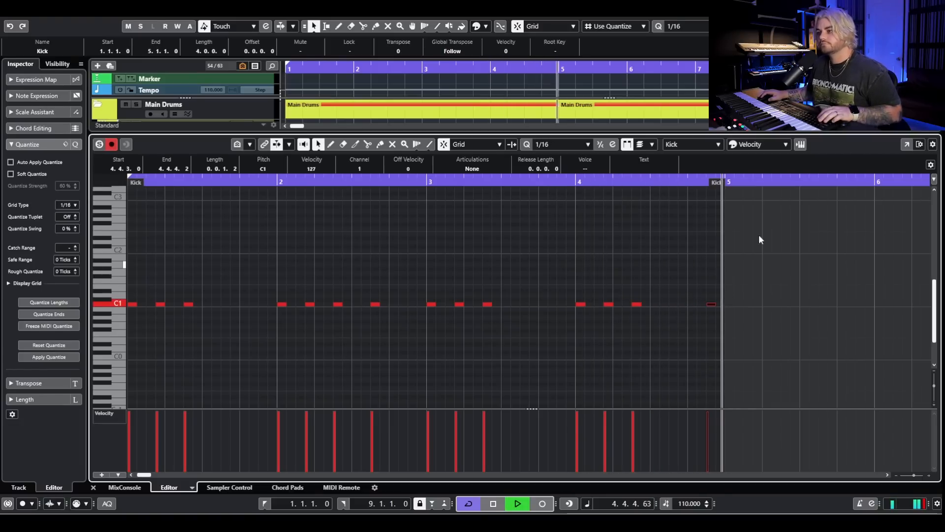
pyautogui.press('space')
# - Replace the Kick and Snare parts at bar 5 with duplicates of the edited parts from bar 1
pyautogui.hotkey('ctrl', 'alt', 'e')
pyautogui.moveTo(768, 213); pyautogui.dragTo(706, 155)
pyautogui.press('Delete')
pyautogui.moveTo(446, 209); pyautogui.dragTo(493, 143)
pyautogui.click(553, 184)
pyautogui.hotkey('ctrl', 'd')
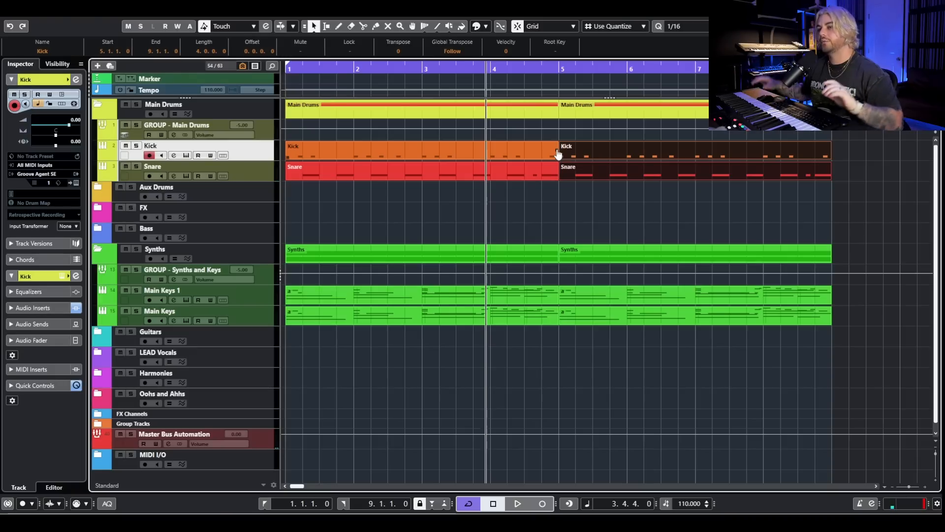
pyautogui.press('g')
pyautogui.rightClick(248, 167)
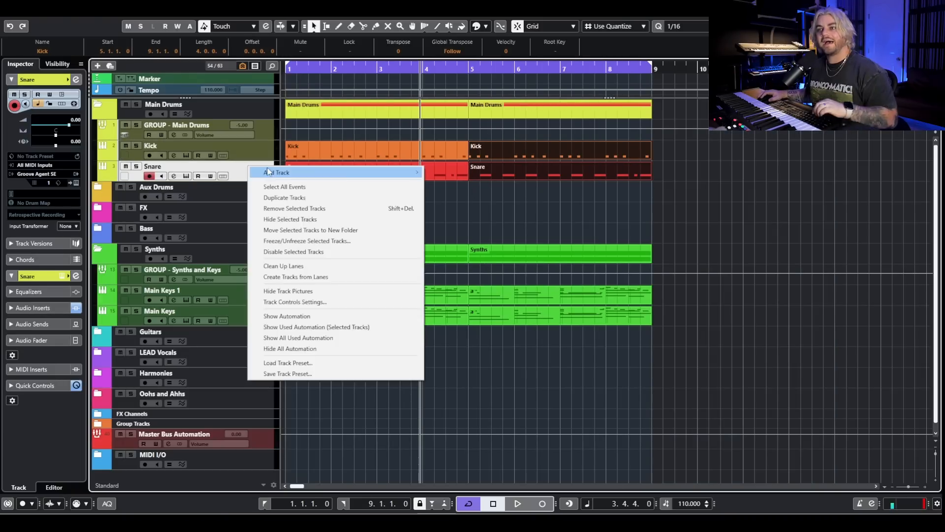
pyautogui.moveTo(344, 172)
pyautogui.click(402, 131)
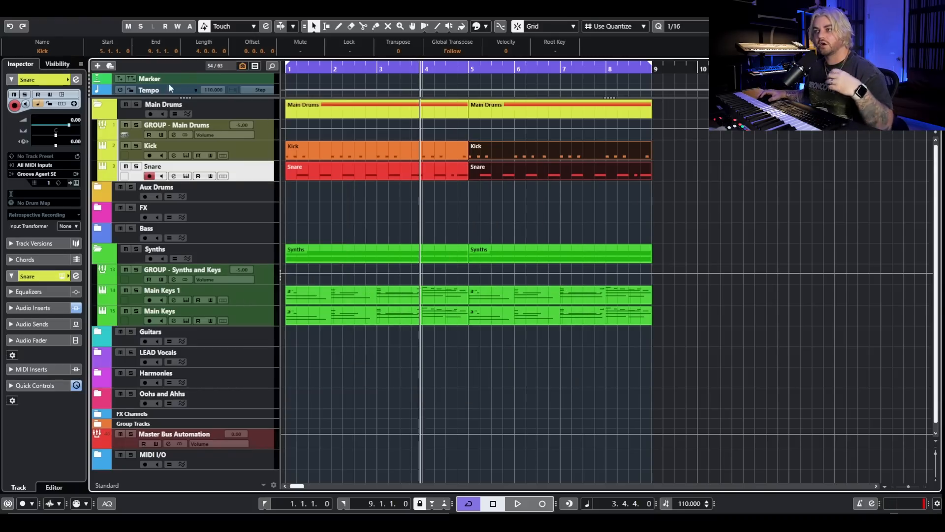
# - Create a four-bar part on the Hi Hat track from bar 1 to bar 5 and open it in the note editor
pyautogui.moveTo(287, 187); pyautogui.dragTo(784, 187)
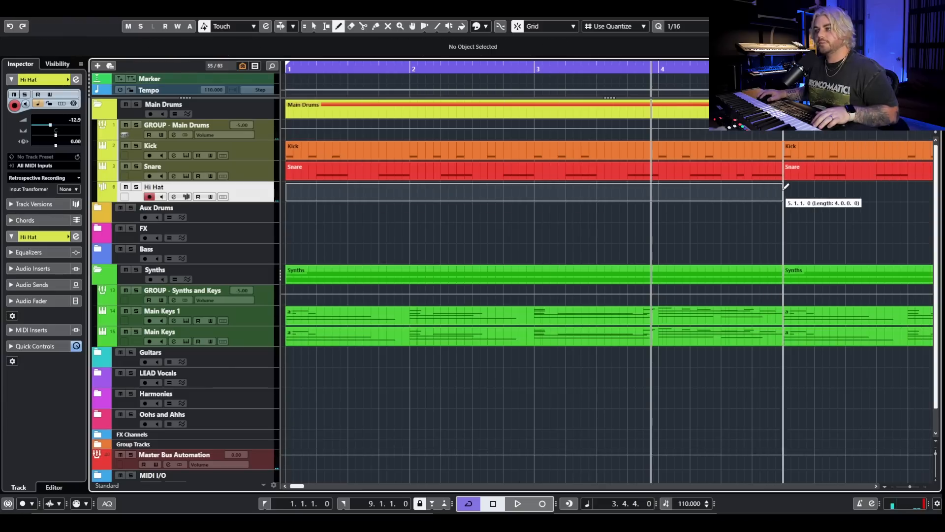
pyautogui.press('1')
pyautogui.doubleClick(322, 198)
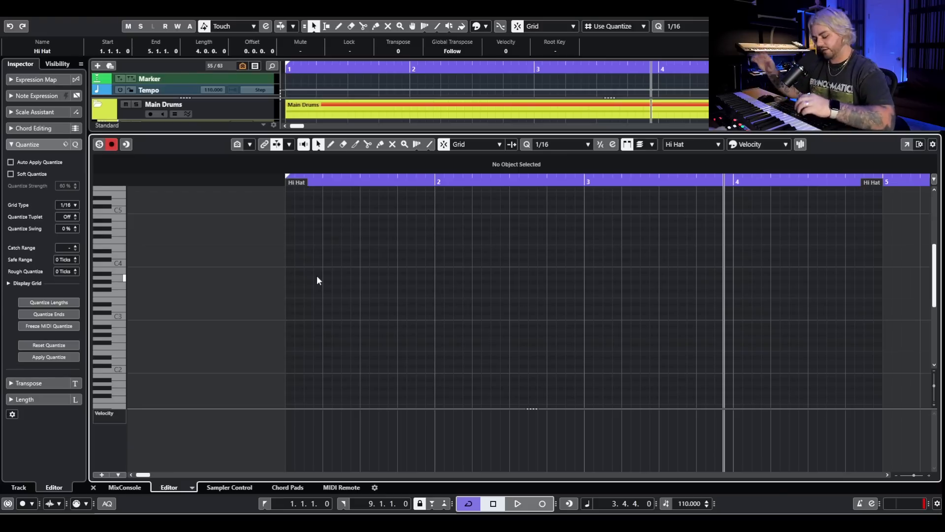
# - Draw C3 hi-hat hits on all four beats of bar 1 and raise their velocities to 127
pyautogui.press('8')
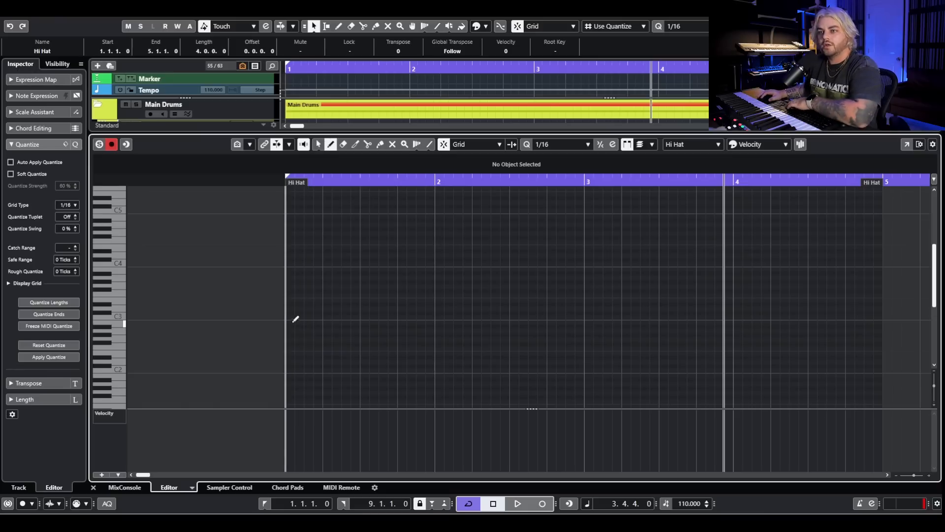
pyautogui.scroll(-3, 290, 317)
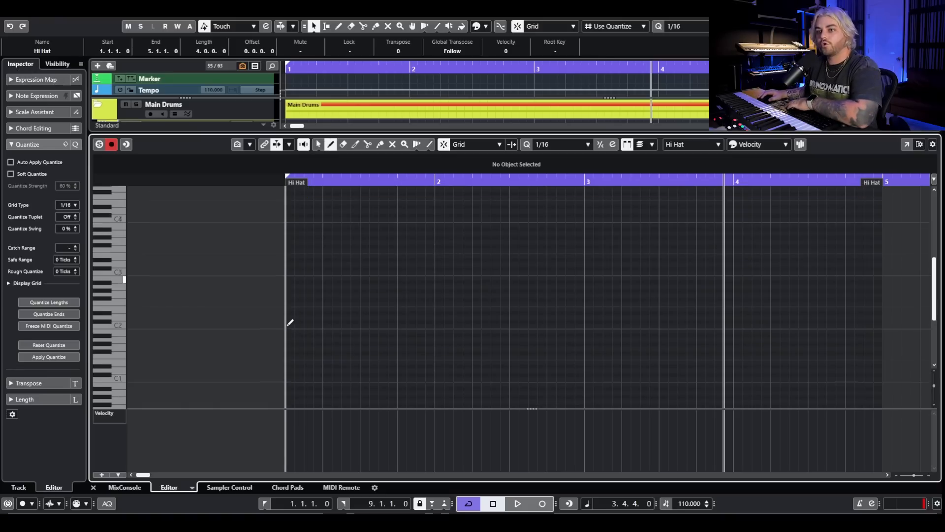
pyautogui.click(290, 273)
pyautogui.click(327, 272)
pyautogui.click(365, 273)
pyautogui.click(402, 273)
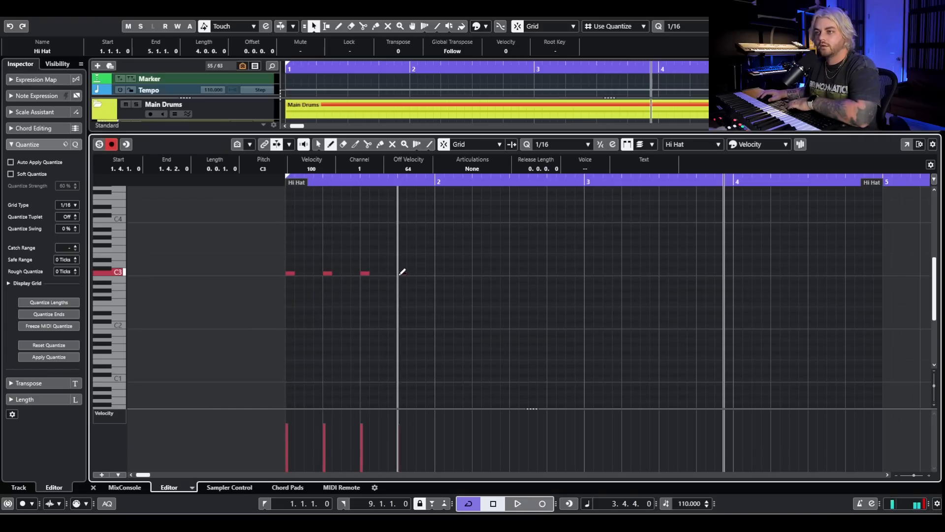
pyautogui.moveTo(454, 432); pyautogui.dragTo(291, 288)
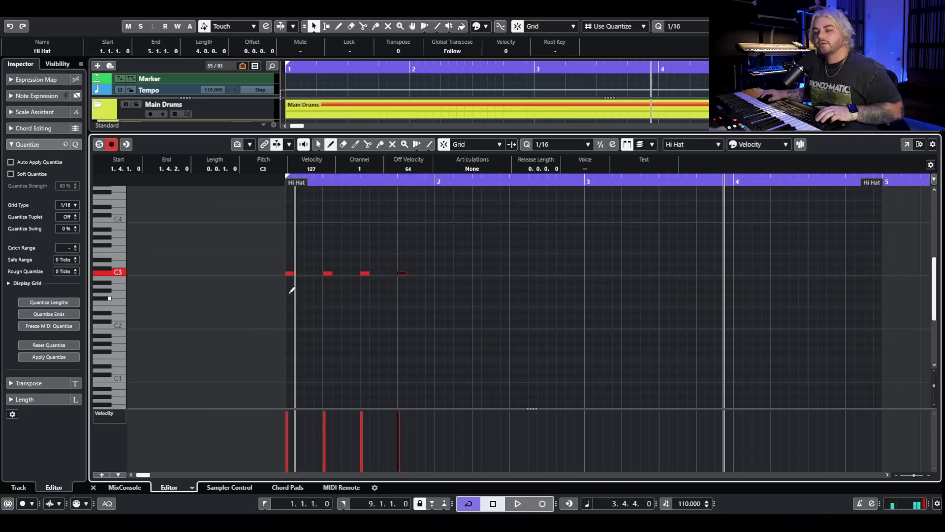
# - Repeat bar 1's quarter-note hi-hats across bars 2 to 4 and play the pattern from the start
pyautogui.press('1')
pyautogui.moveTo(444, 259); pyautogui.dragTo(275, 290)
pyautogui.hotkey('ctrl', 'c')
pyautogui.click(435, 182)
pyautogui.hotkey('ctrl', 'v')
pyautogui.moveTo(650, 239); pyautogui.dragTo(49, 294)
pyautogui.hotkey('ctrl', 'c')
pyautogui.click(586, 181)
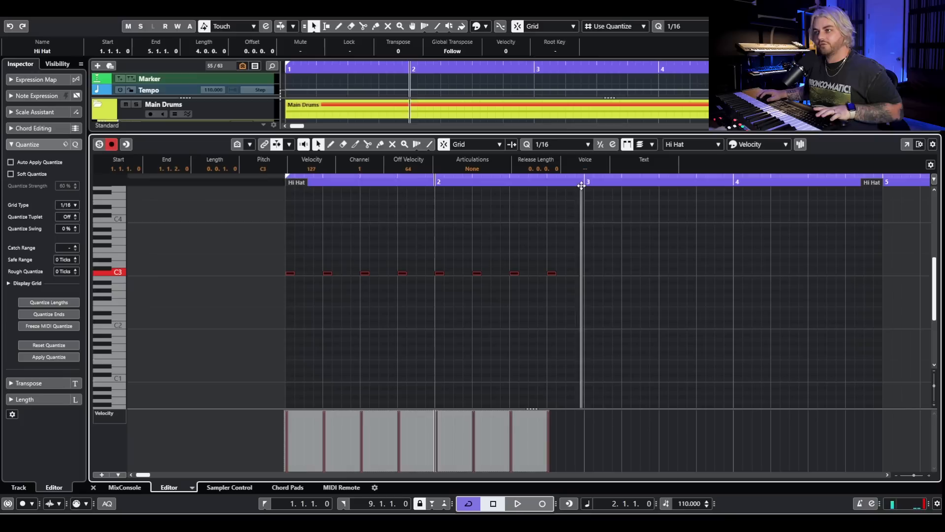
pyautogui.hotkey('ctrl', 'v')
pyautogui.click(278, 183)
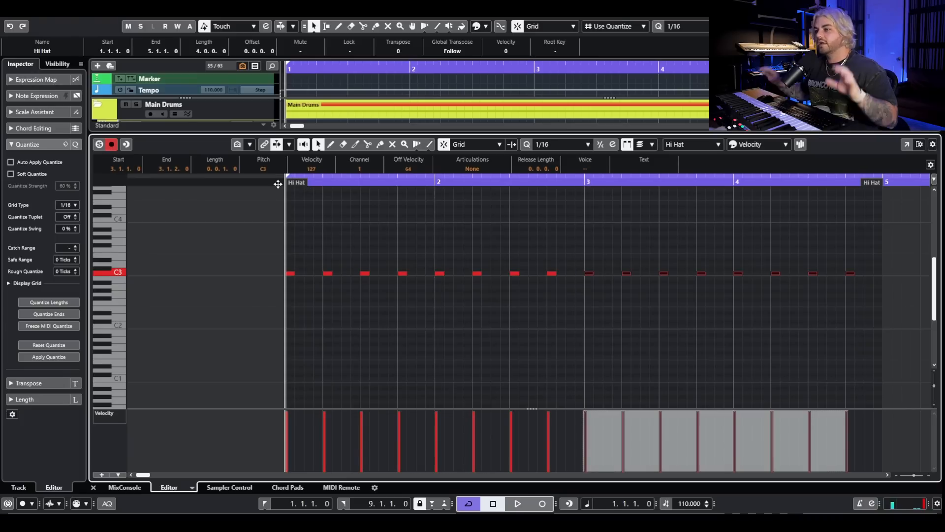
pyautogui.press('space')
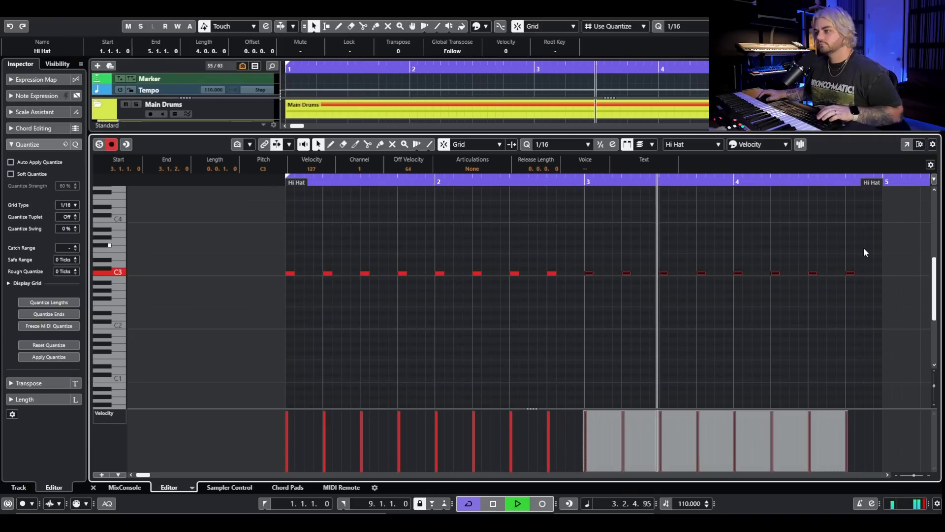
pyautogui.press('space')
# - Paste a copy of all the hi-hat notes starting at 1.1.3 to turn the pattern into eighth notes
pyautogui.moveTo(866, 253); pyautogui.dragTo(285, 320)
pyautogui.press('h')
pyautogui.click(302, 192)
pyautogui.press('g')
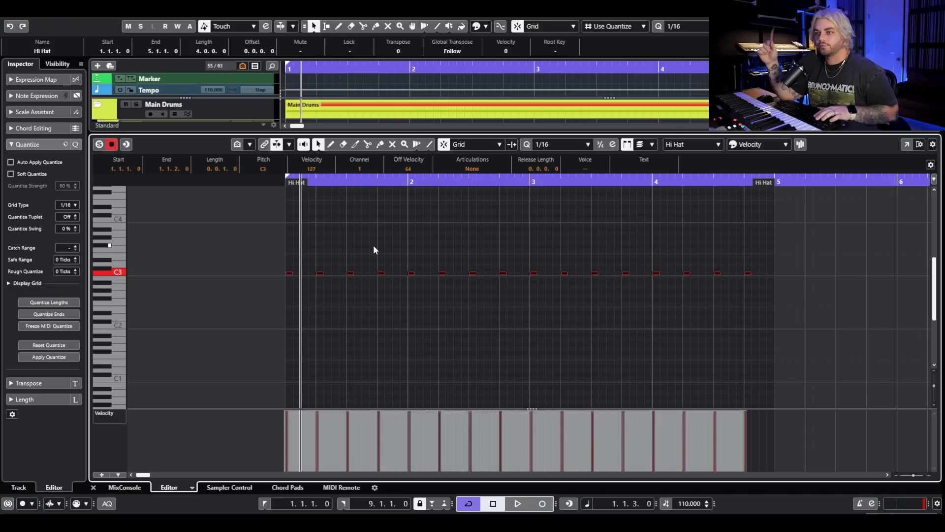
pyautogui.hotkey('ctrl', 'v')
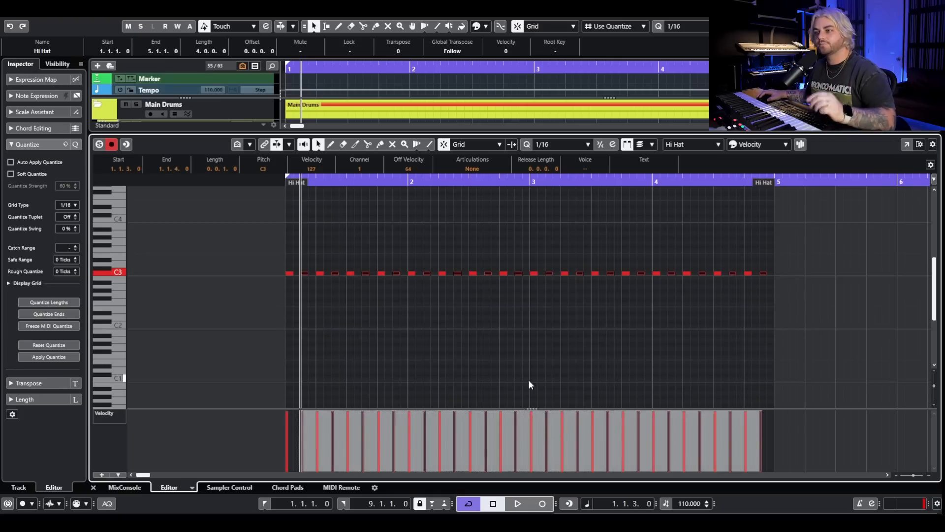
# - Scale the off-beat hi-hat velocities down to 76 and return the cursor to bar 1
pyautogui.moveTo(528, 410)
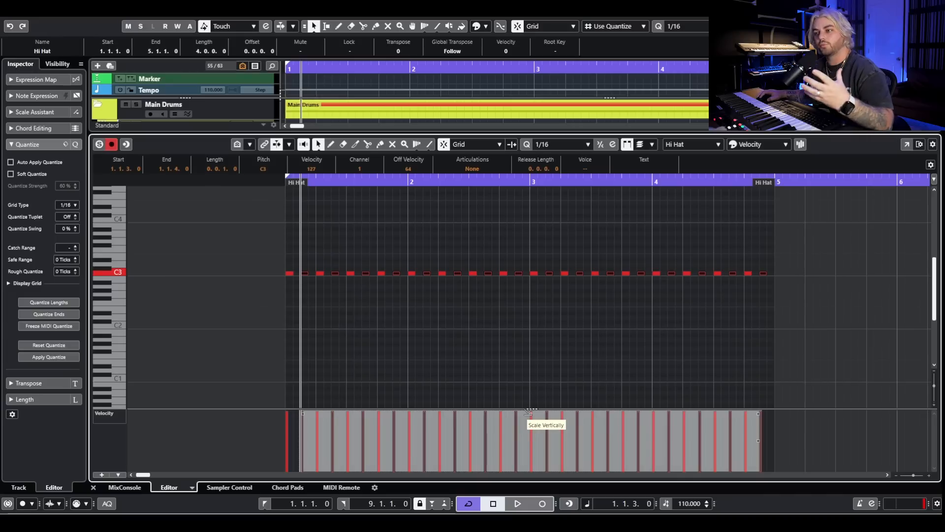
pyautogui.moveTo(532, 411); pyautogui.dragTo(540, 434)
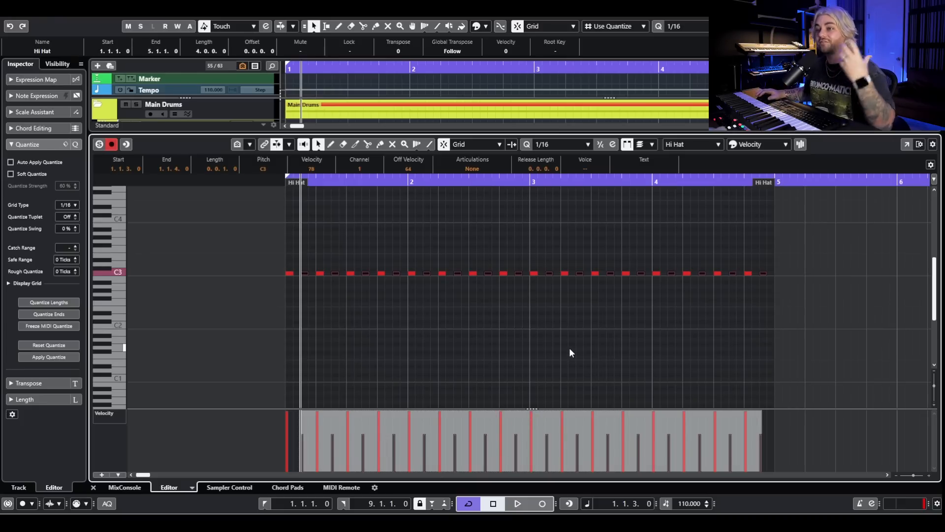
pyautogui.moveTo(530, 409); pyautogui.dragTo(541, 416)
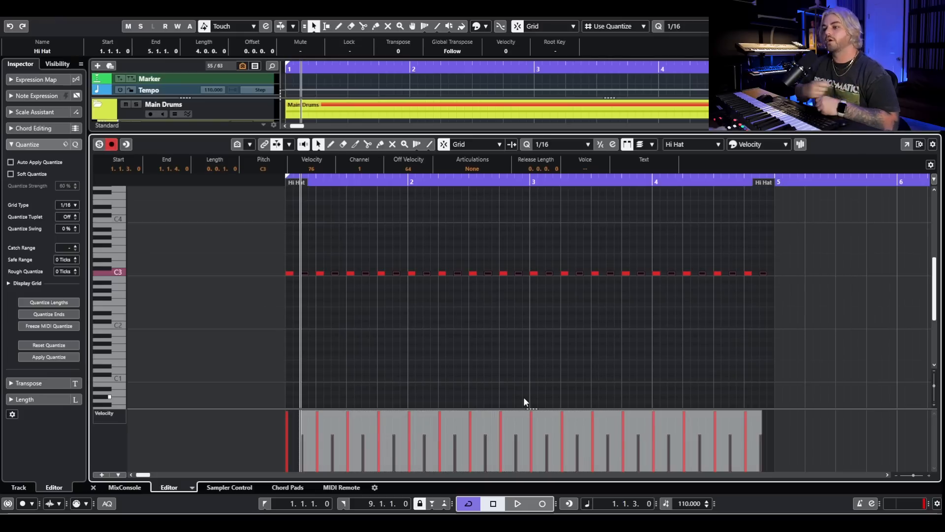
pyautogui.click(284, 181)
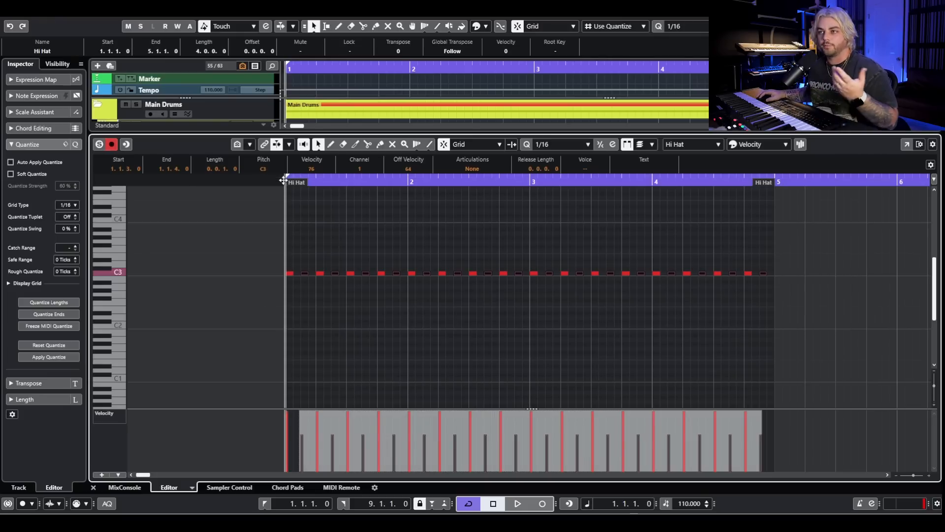
# - Play the hi-hats, then add softer sixteenth-note C3 hits at 1.1.2 and 1.1.4 between beat 1's existing hits
pyautogui.press('space')
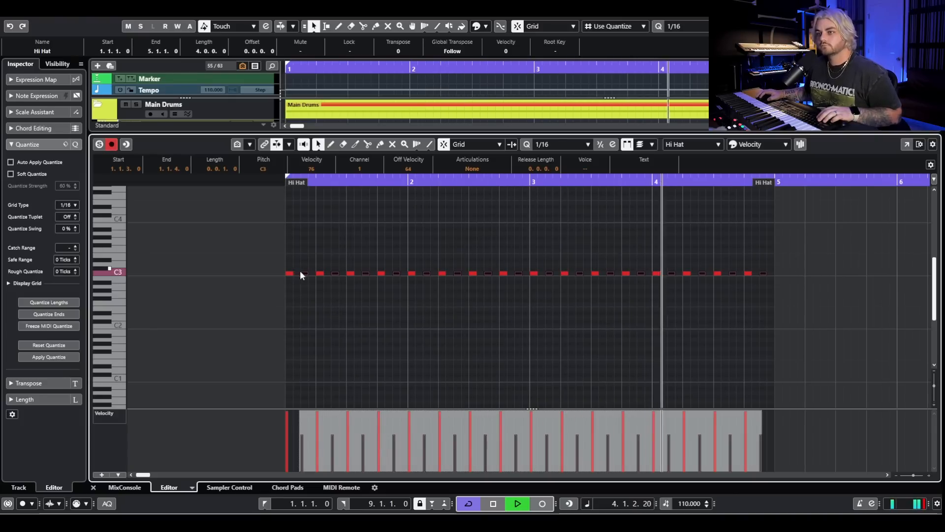
pyautogui.press('space')
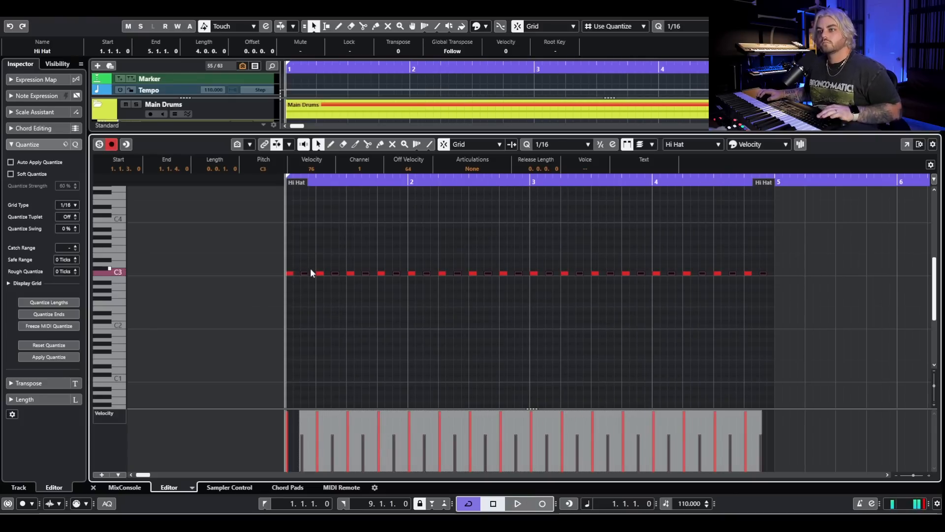
pyautogui.press('h')
pyautogui.moveTo(295, 180); pyautogui.dragTo(317, 182)
pyautogui.click(317, 182)
pyautogui.press('g')
pyautogui.click(299, 449)
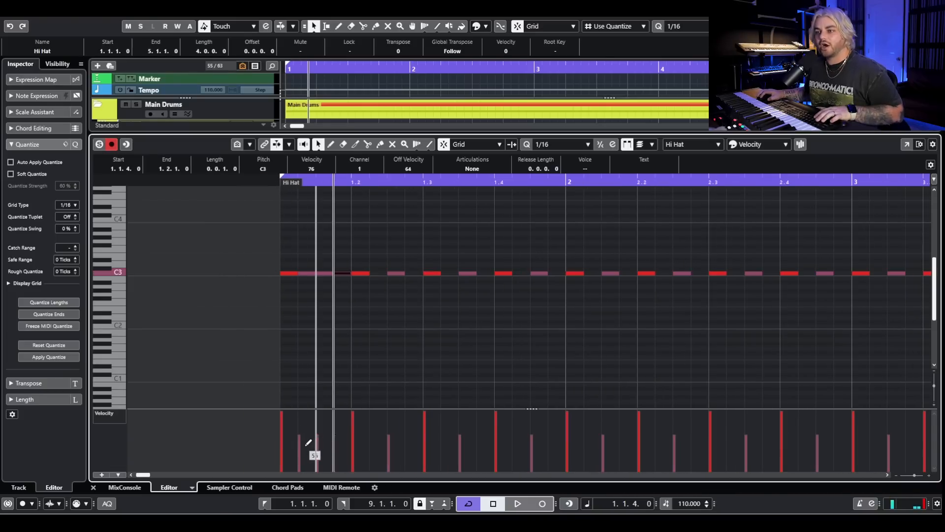
pyautogui.click(333, 446)
pyautogui.press('g')
# - Delete all hi-hats after beat 1 and repeat the four-sixteenth beat across the rest of bar 1
pyautogui.moveTo(905, 264); pyautogui.dragTo(311, 309)
pyautogui.press('Delete')
pyautogui.moveTo(362, 261); pyautogui.dragTo(226, 294)
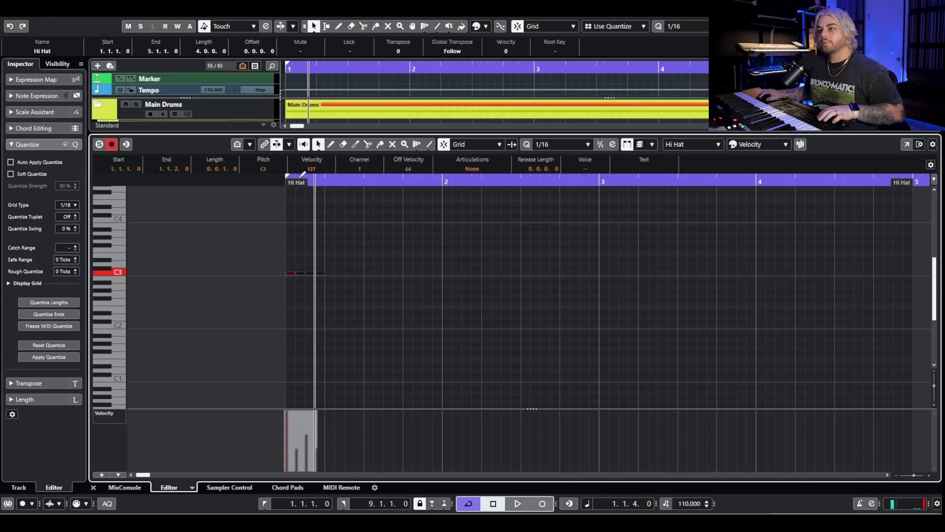
pyautogui.click(325, 182)
pyautogui.hotkey('ctrl', 'v')
pyautogui.moveTo(403, 243); pyautogui.dragTo(224, 318)
pyautogui.hotkey('ctrl', 'c')
pyautogui.click(365, 182)
pyautogui.hotkey('ctrl', 'v')
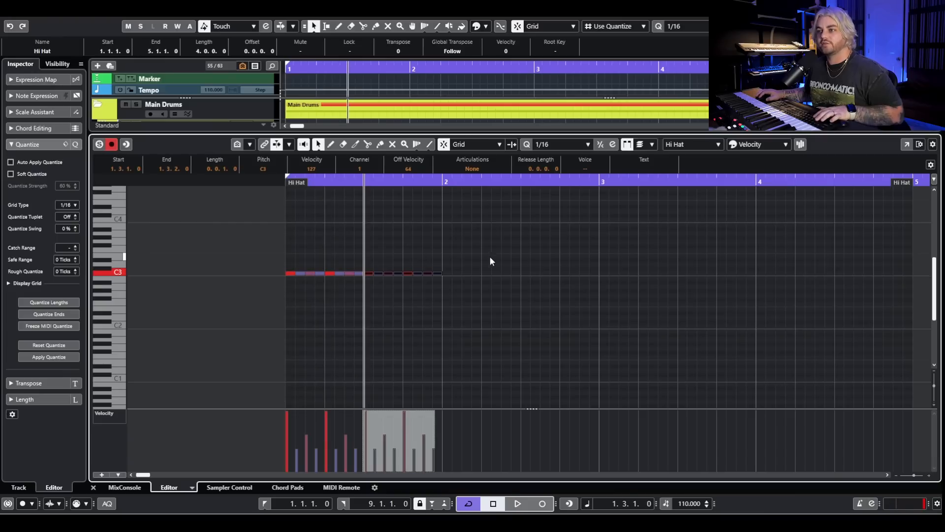
# - Copy bar 1's sixteenth-note hi-hats into bar 2, paste both bars at bar 3, and play the result from the start
pyautogui.hotkey('ctrl', 'a')
pyautogui.hotkey('ctrl', 'c')
pyautogui.click(445, 182)
pyautogui.hotkey('ctrl', 'v')
pyautogui.press('g')
pyautogui.hotkey('ctrl', 'a')
pyautogui.hotkey('ctrl', 'c')
pyautogui.click(496, 183)
pyautogui.hotkey('ctrl', 'v')
pyautogui.click(280, 182)
pyautogui.press('space')
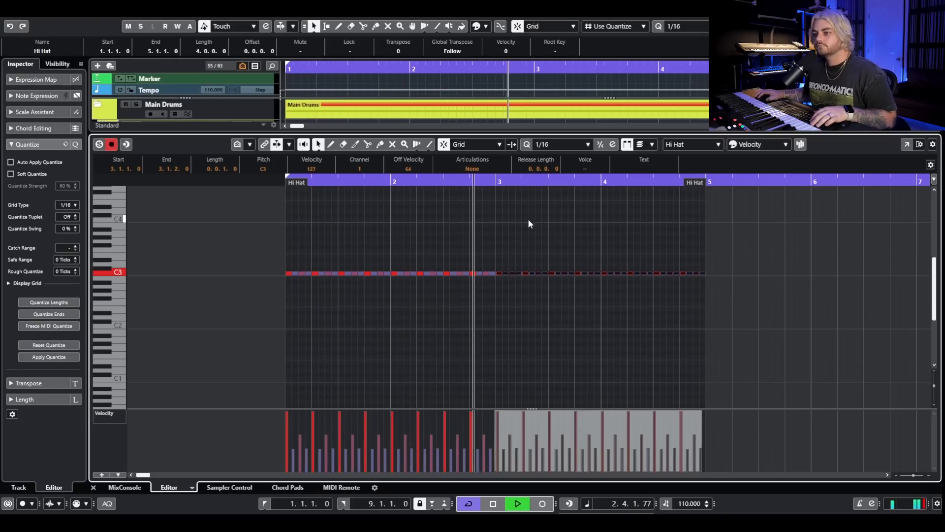
pyautogui.click(572, 243)
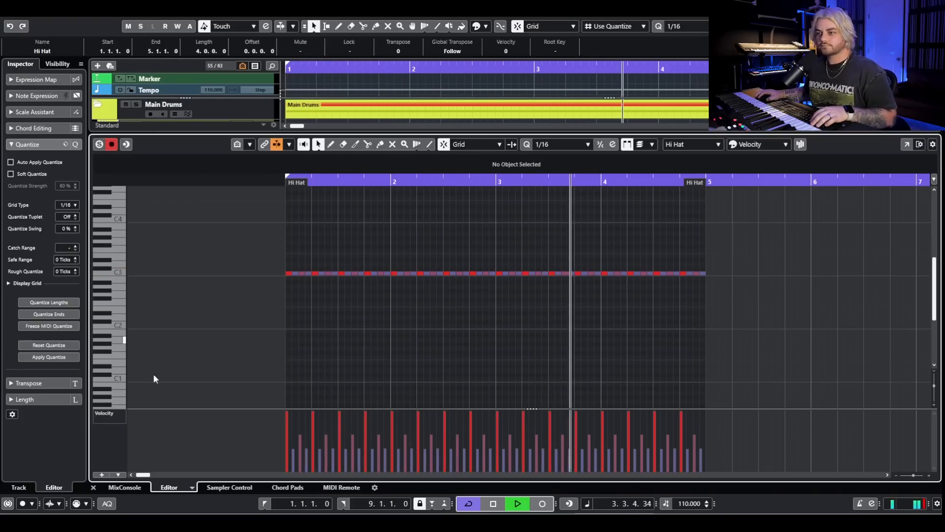
pyautogui.press('space')
# - Try lowering the mid-level off-beat hi-hats in bars 1 and 2 to velocities of about 48, checking them in solo and with the beat
pyautogui.click(98, 144)
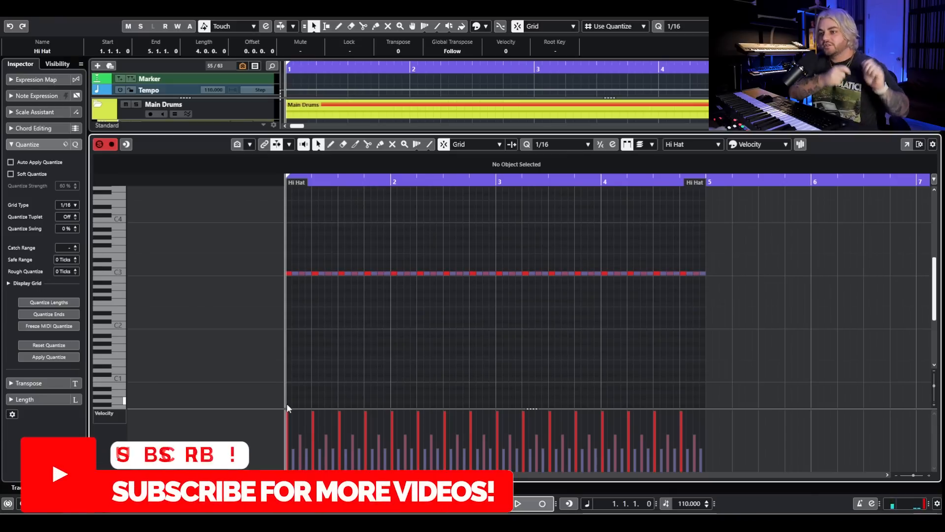
pyautogui.press('space')
pyautogui.press('space')
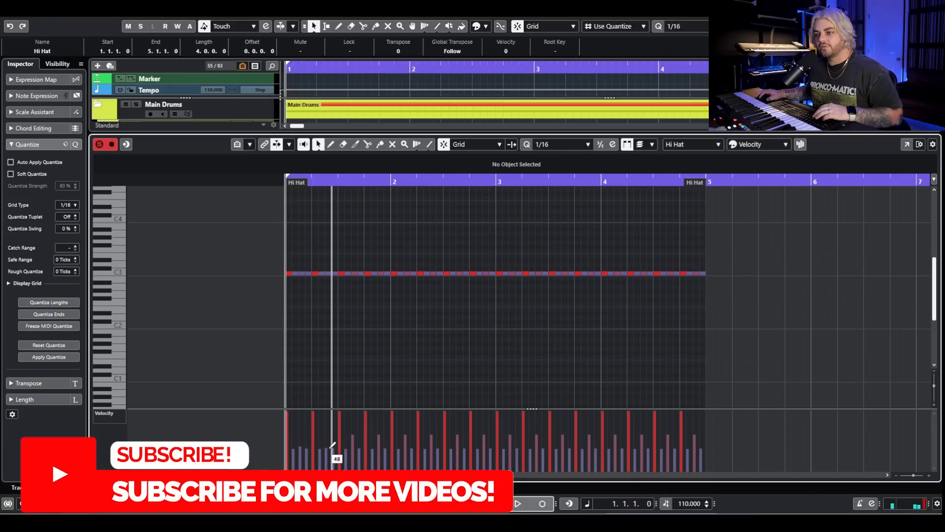
pyautogui.press('space')
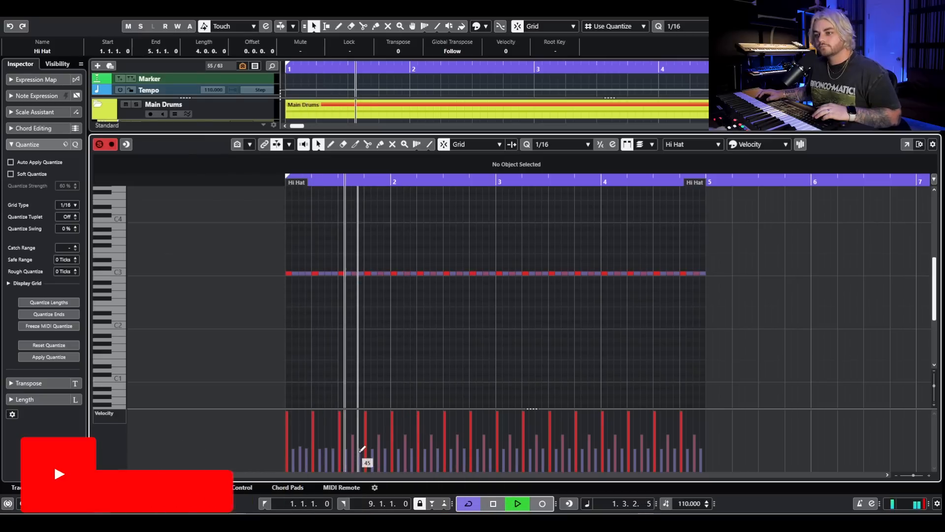
pyautogui.press('space')
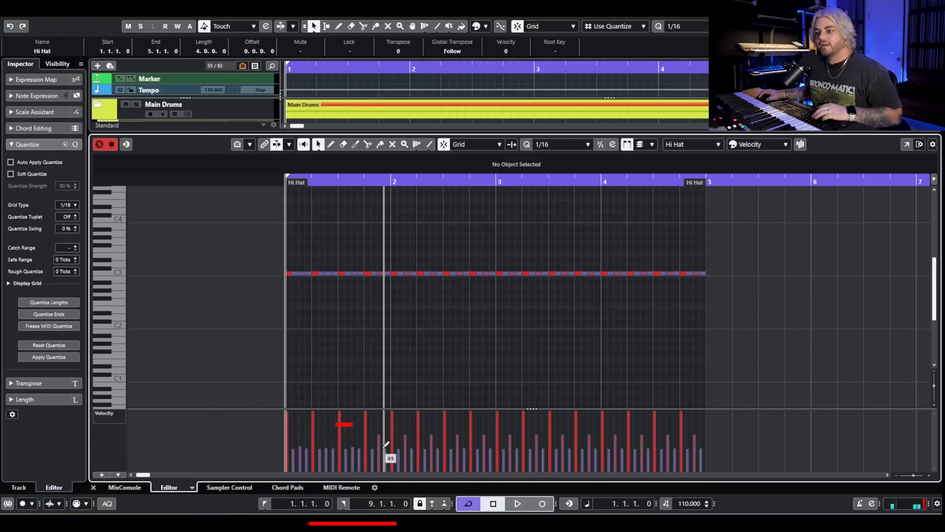
pyautogui.moveTo(434, 447); pyautogui.dragTo(463, 450)
pyautogui.press('space')
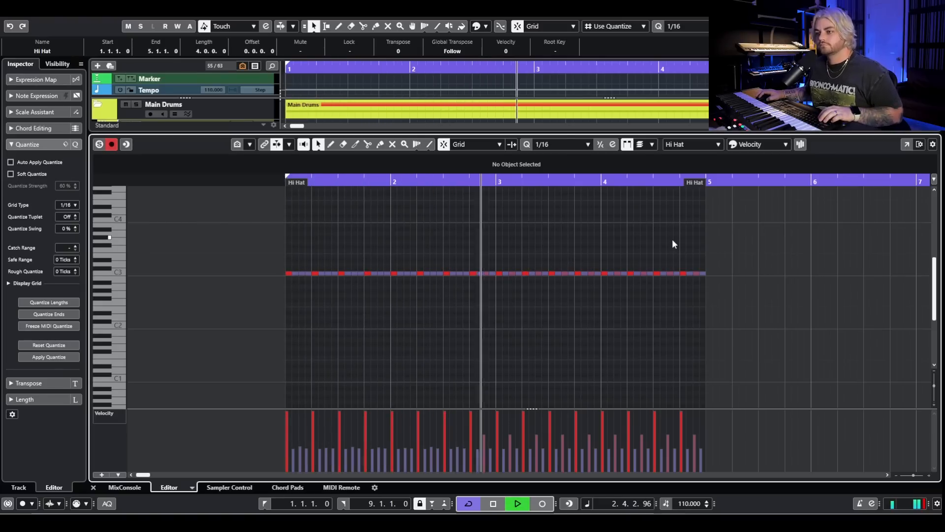
pyautogui.press('space')
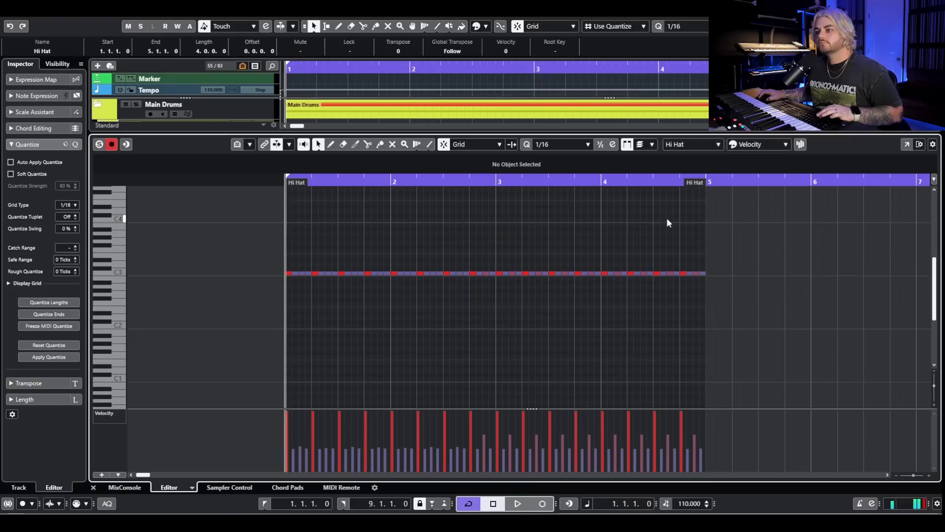
# - Undo the sixteenth-note hi-hat edits back to the eighth-note pattern and play it from the start
pyautogui.hotkey('ctrl', 'z')
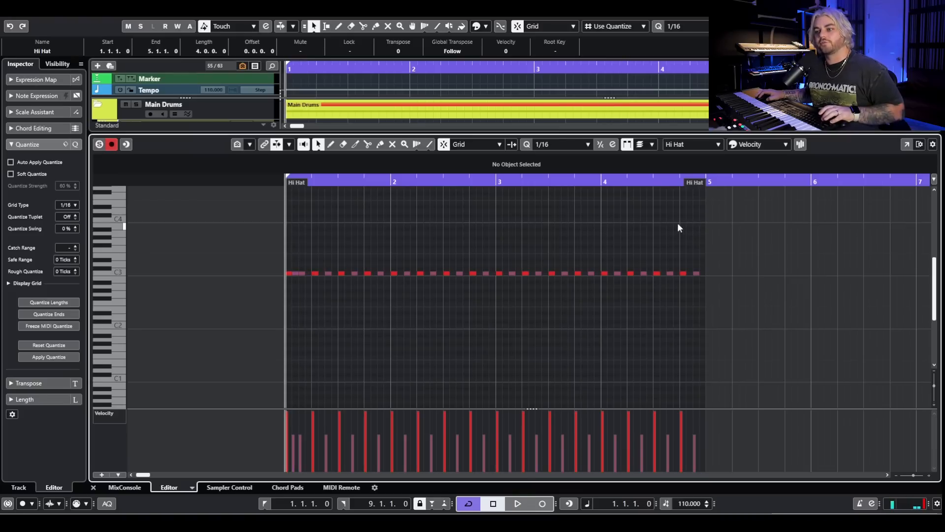
pyautogui.press('space')
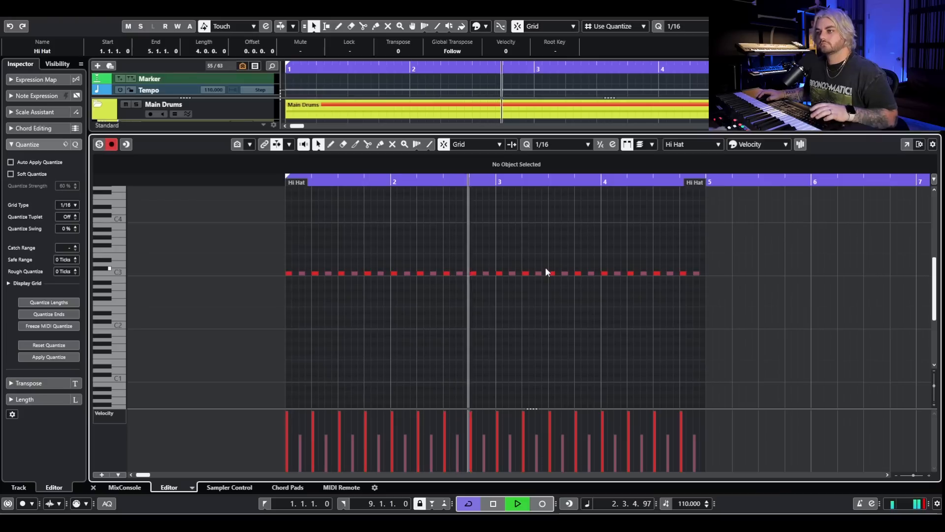
pyautogui.press('space')
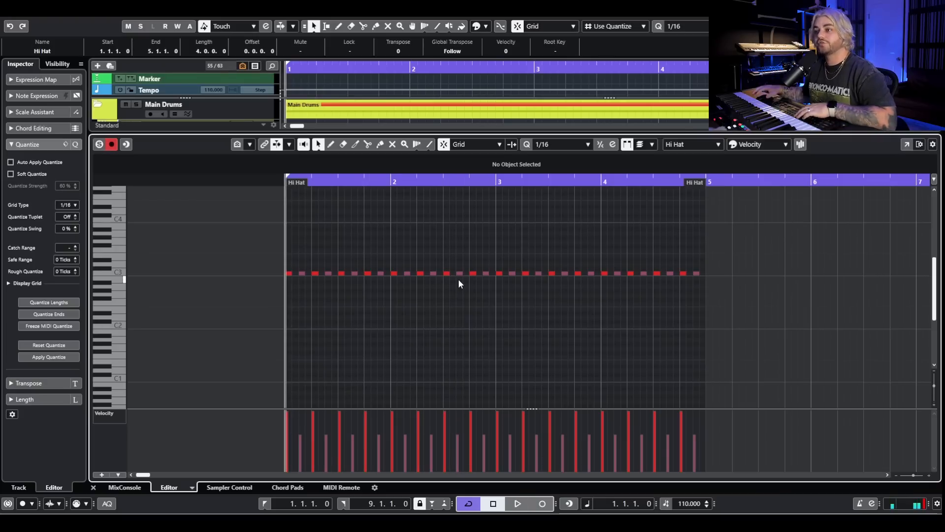
# - Delete the hi-hats in bars 1 and 2 and draw new C3 hits at 1.1.1, 1.1.4 and 1.2.3
pyautogui.moveTo(227, 261); pyautogui.dragTo(481, 288)
pyautogui.press('Delete')
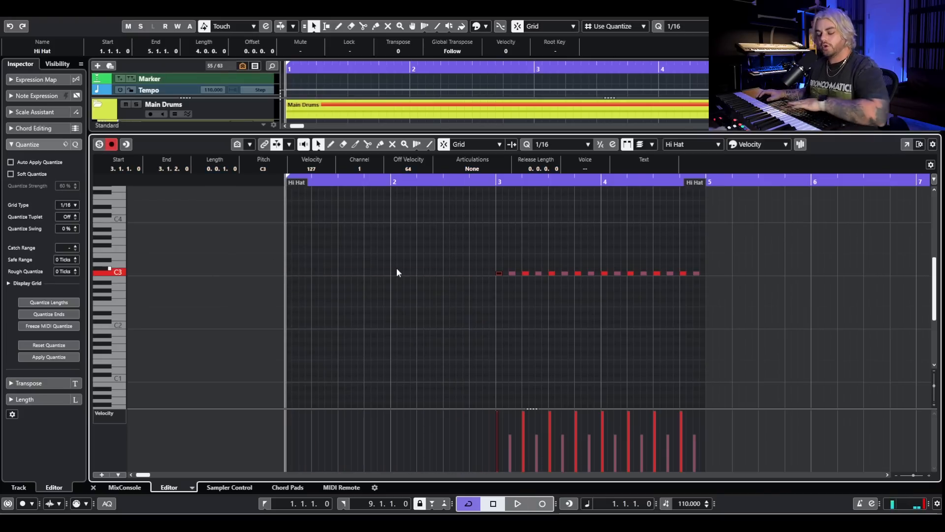
pyautogui.press('8')
pyautogui.press('h')
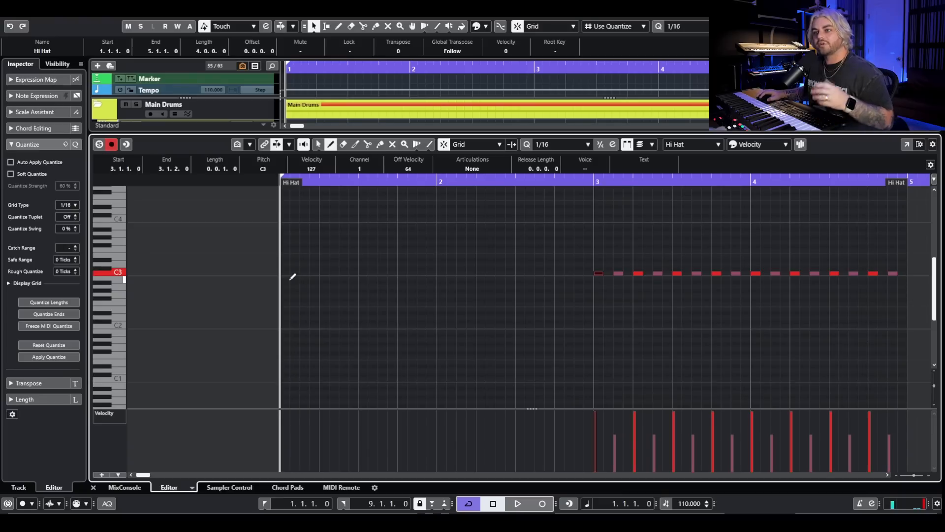
pyautogui.click(287, 273)
pyautogui.click(316, 274)
pyautogui.click(343, 273)
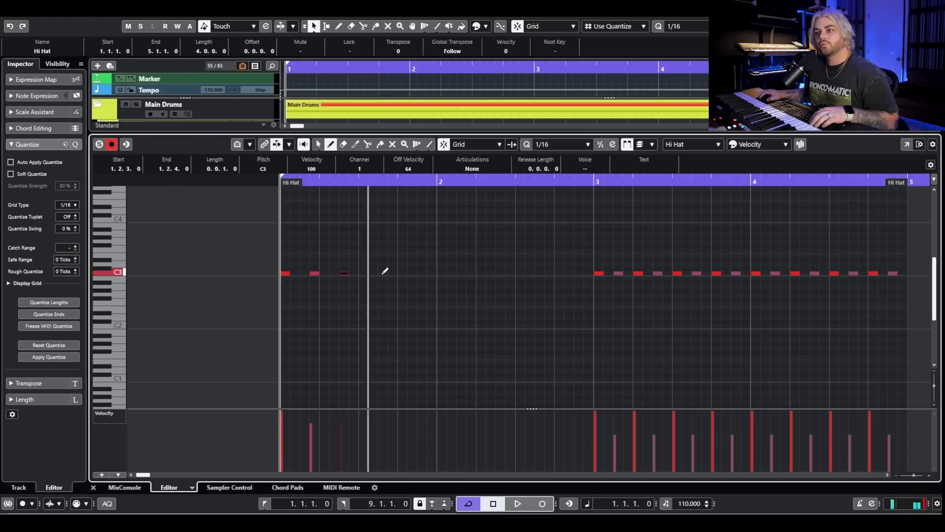
# - Raise the velocities of the hi-hats at 1.1.4 and 1.2.3 to 127, playing the rhythm before and after
pyautogui.press('space')
pyautogui.press('space')
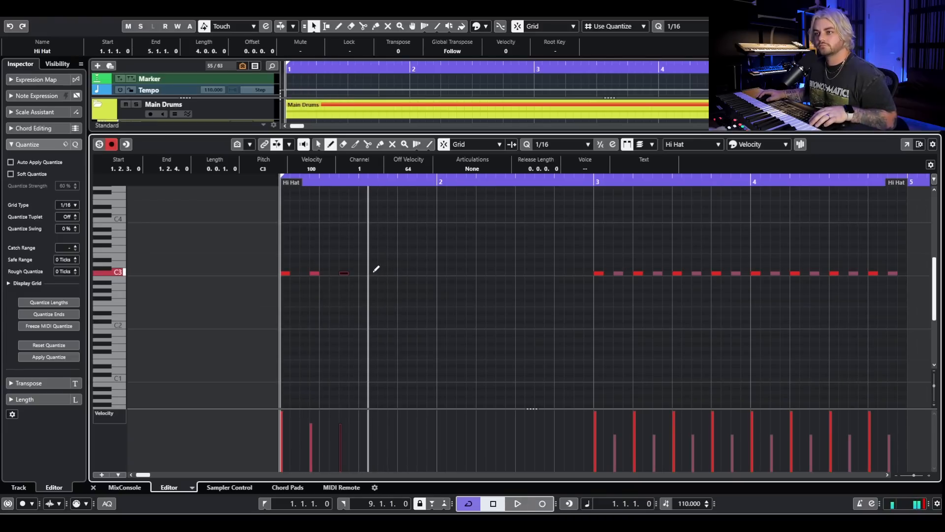
pyautogui.click(310, 414)
pyautogui.click(340, 412)
pyautogui.press('space')
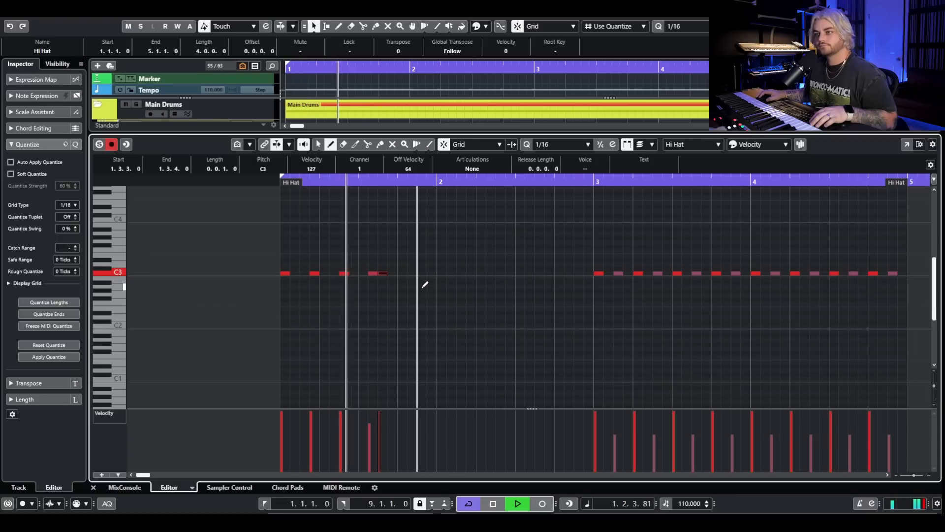
# - Draw a run of three sixteenth hi-hats from 1.3.1 to 1.3.3, with the last at velocity 127, and check it by playback
pyautogui.press('space')
pyautogui.click(364, 273)
pyautogui.click(380, 272)
pyautogui.click(370, 413)
pyautogui.press('space')
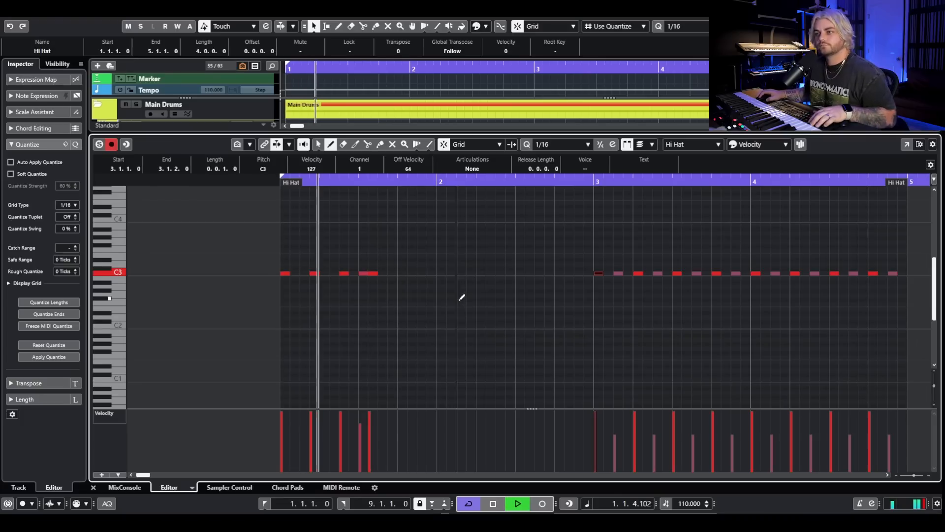
pyautogui.press('space')
pyautogui.click(383, 274)
pyautogui.press('space')
pyautogui.click(379, 413)
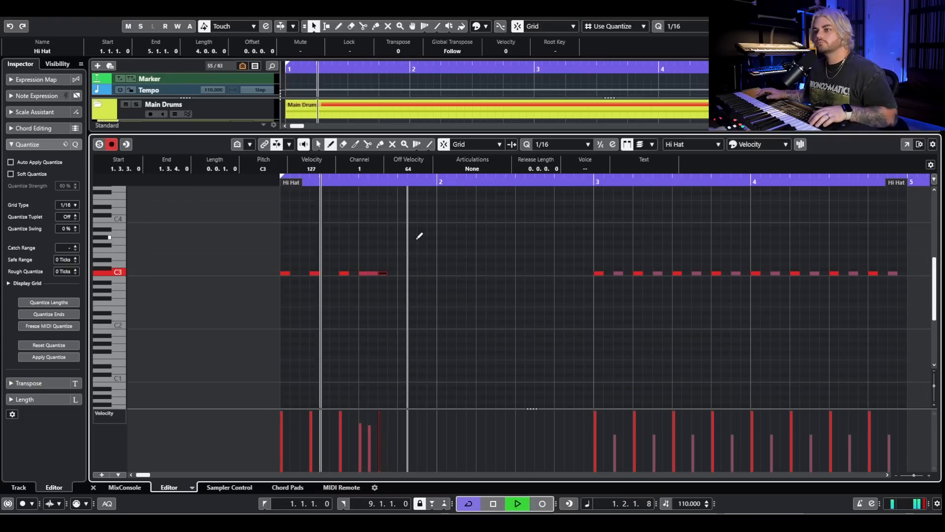
pyautogui.press('space')
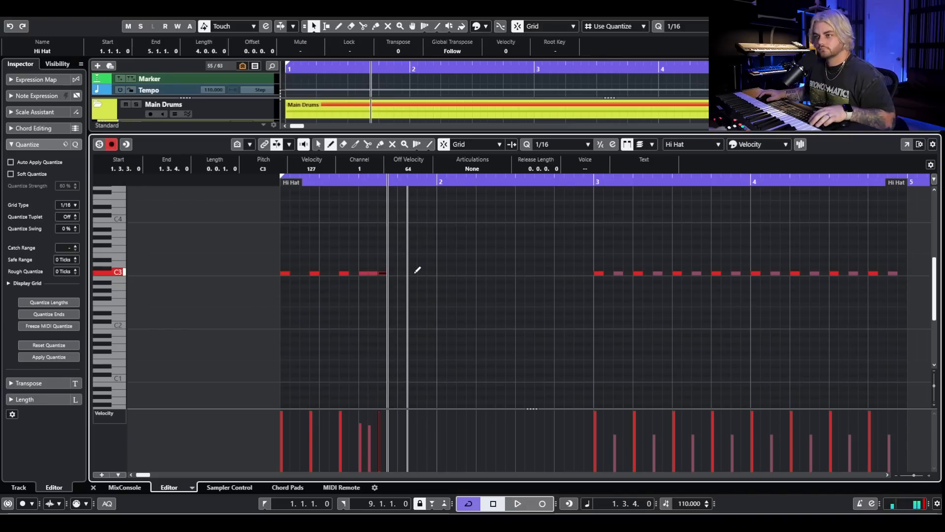
# - Add soft hi-hats at 1.1.2 and 1.1.3 with velocities of 57 and 55, and play the phrase
pyautogui.click(294, 273)
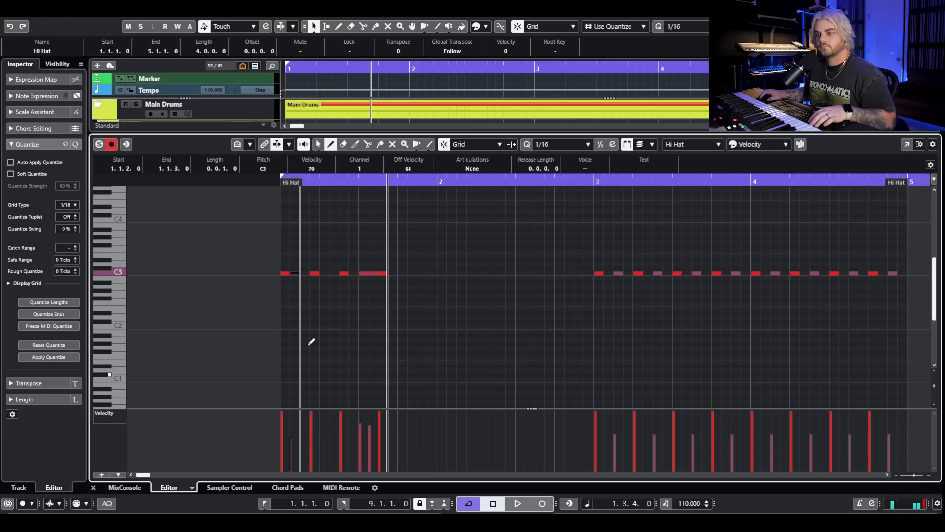
pyautogui.click(305, 273)
pyautogui.moveTo(302, 448); pyautogui.dragTo(302, 446)
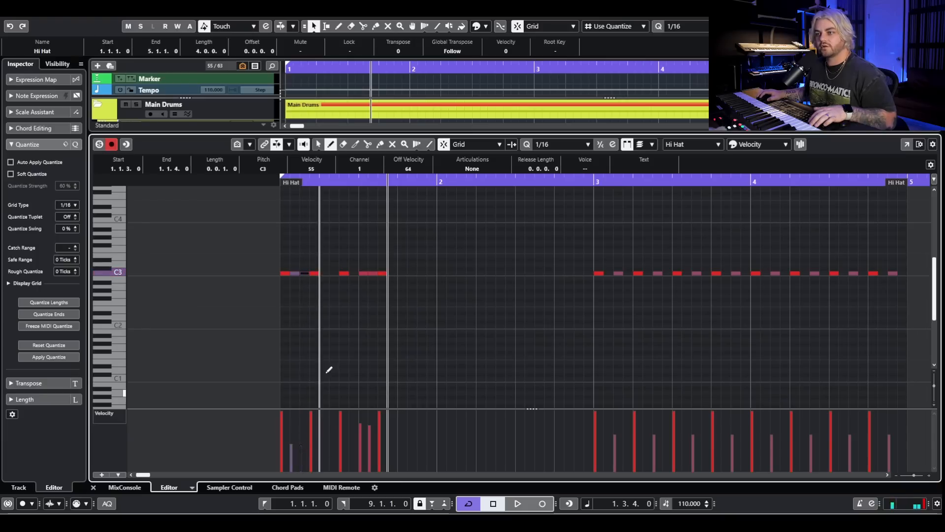
pyautogui.press('space')
pyautogui.press('space')
pyautogui.press('space')
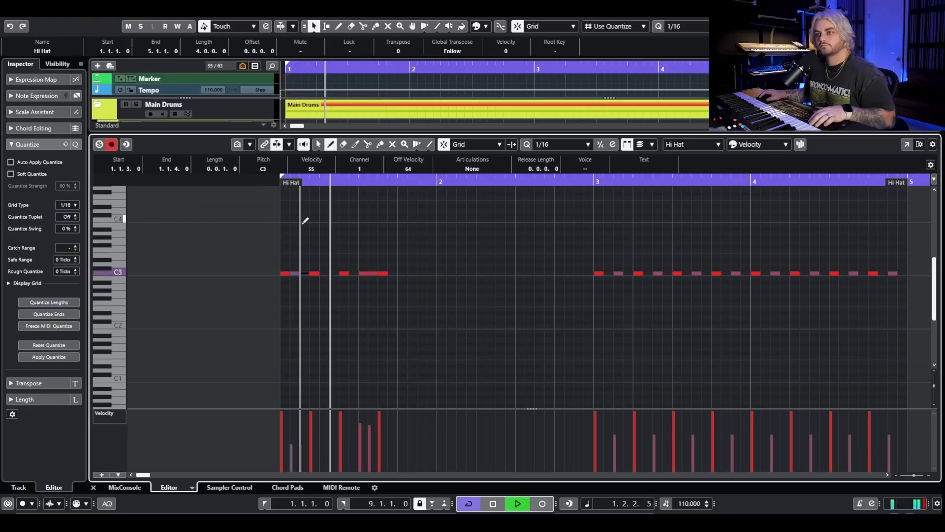
pyautogui.press('space')
# - Copy the two soft hi-hats to 1.2.1 and 1.2.2 and play bar 1
pyautogui.keyDown('shift'); pyautogui.click(295, 272); pyautogui.keyUp('shift')
pyautogui.click(322, 180)
pyautogui.hotkey('ctrl', 'l')
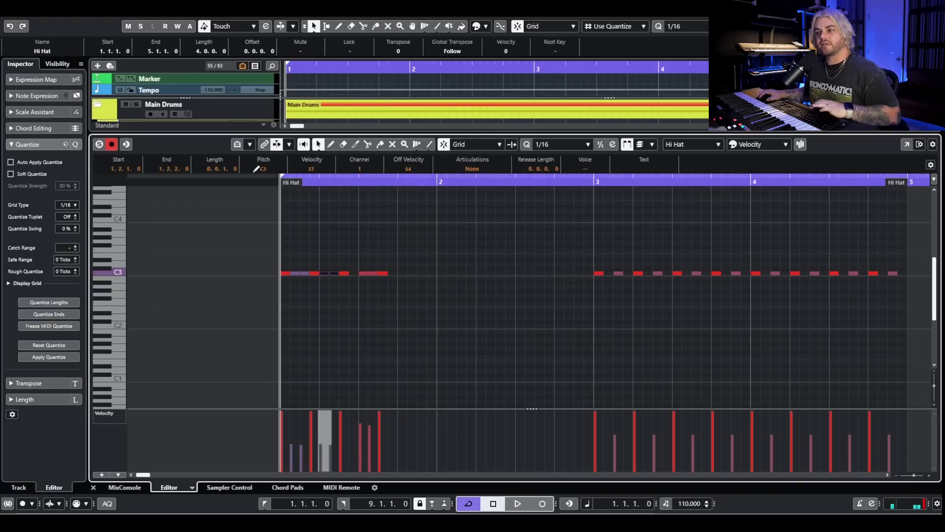
pyautogui.press('space')
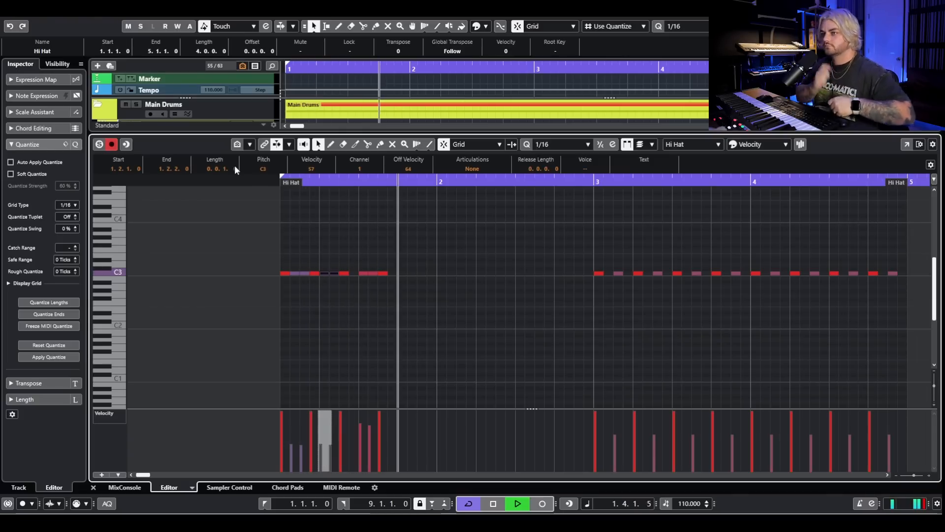
pyautogui.press('space')
# - Copy bar 1's syncopated hi-hat phrase to the start of bar 2 and play it from the beginning
pyautogui.moveTo(276, 258); pyautogui.dragTo(392, 286)
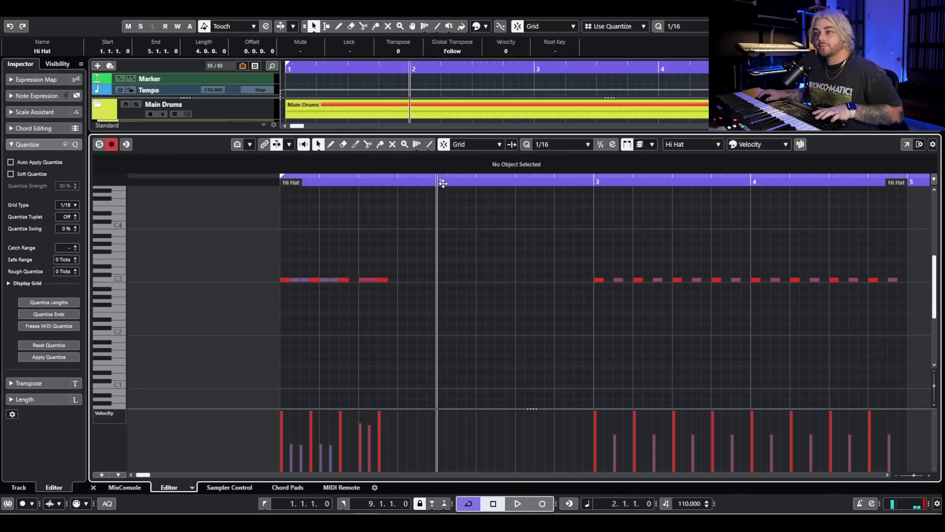
pyautogui.hotkey('ctrl', 'd')
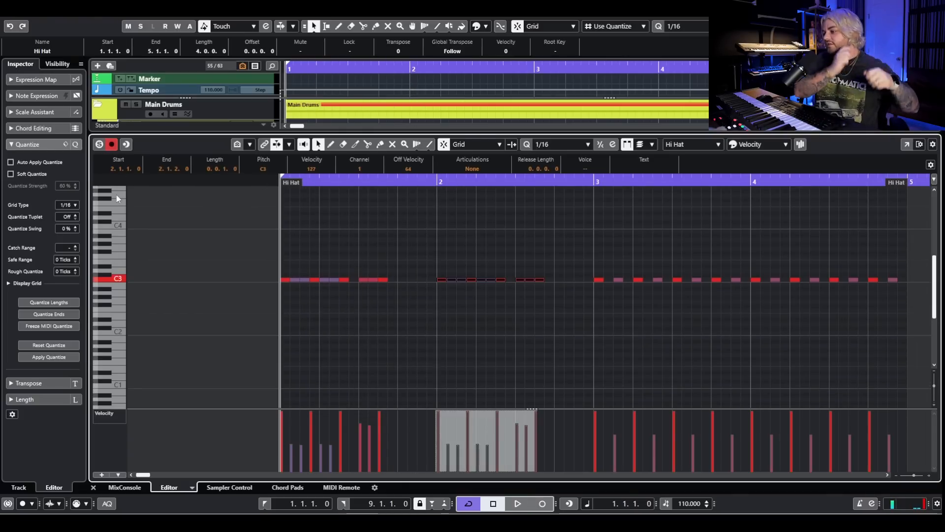
pyautogui.press('space')
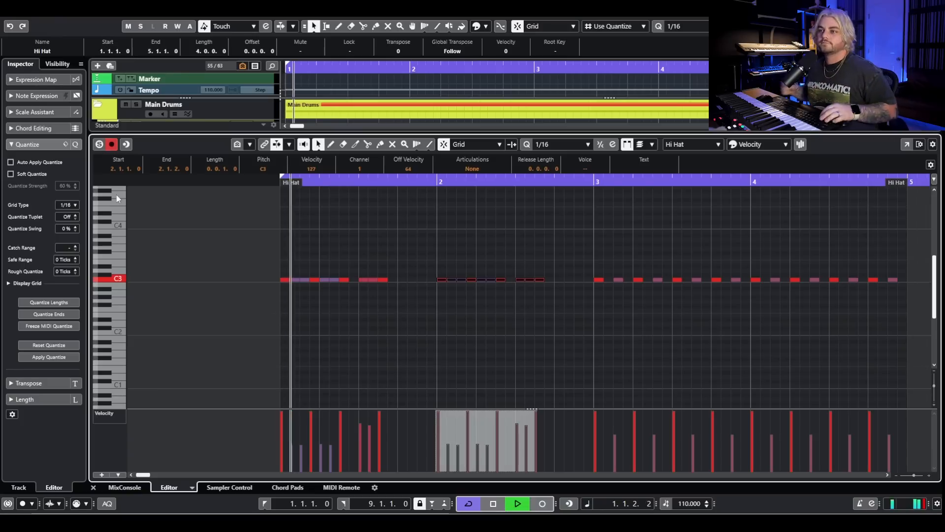
pyautogui.press('space')
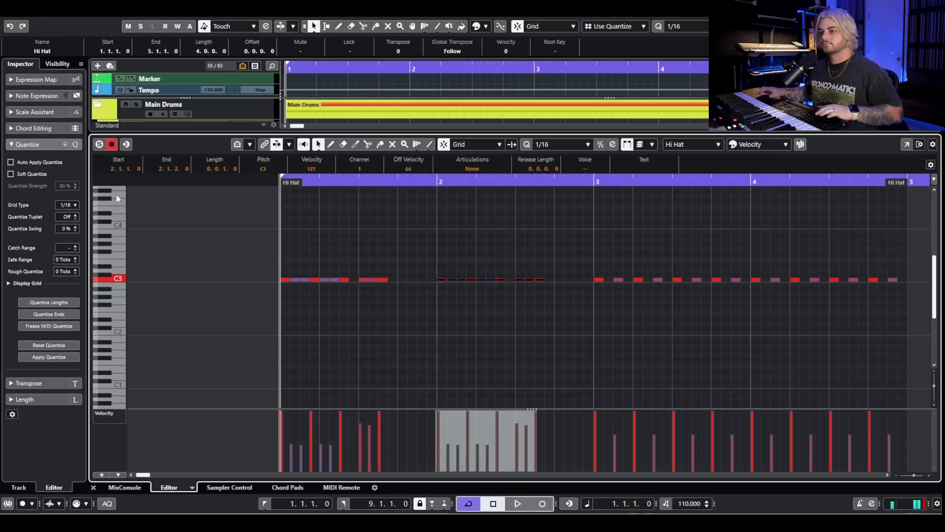
# - Copy the final hi-hat of each phrase in bars 1 and 2 to 1.4.1 and 2.4.1, and return the cursor to bar 1
pyautogui.click(383, 280)
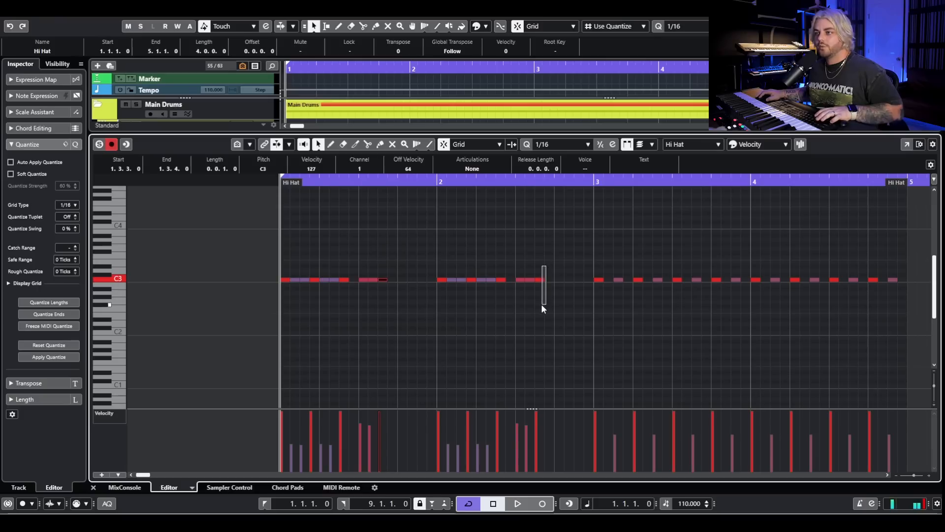
pyautogui.moveTo(542, 305); pyautogui.dragTo(540, 307)
pyautogui.hotkey('ctrl', 'c')
pyautogui.click(400, 184)
pyautogui.hotkey('ctrl', 'v')
pyautogui.press('KP_Subtract')
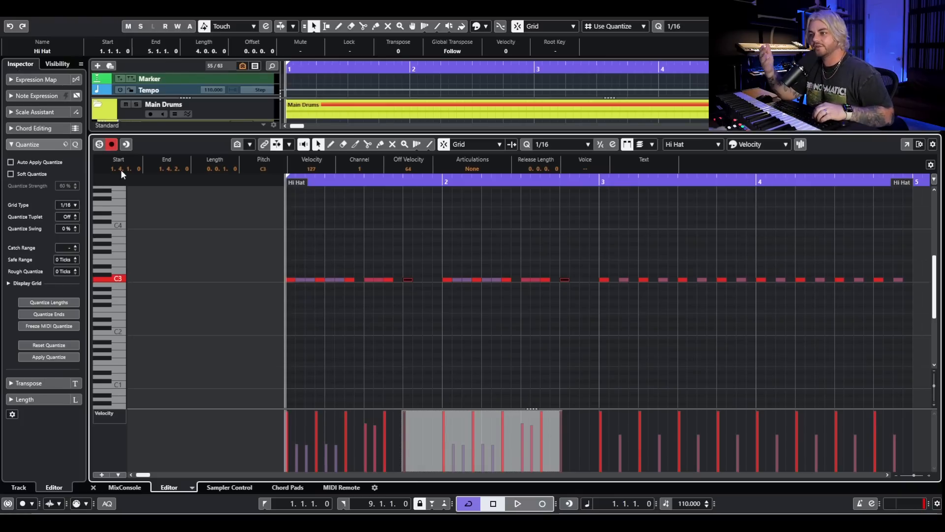
# - Play the syncopated hi-hat phrase in bars 1 and 2, and continue through the straight hi-hats in bar 3
pyautogui.press('space')
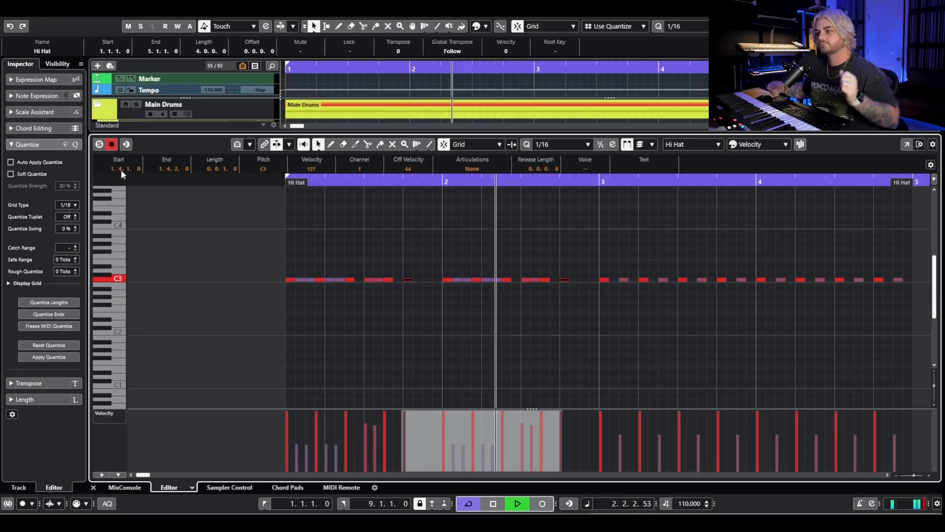
pyautogui.press('space')
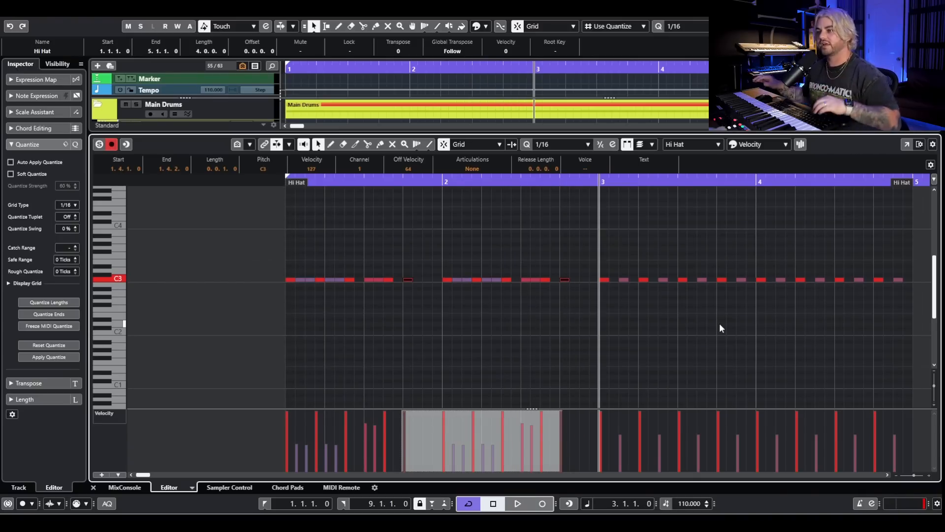
pyautogui.press('space')
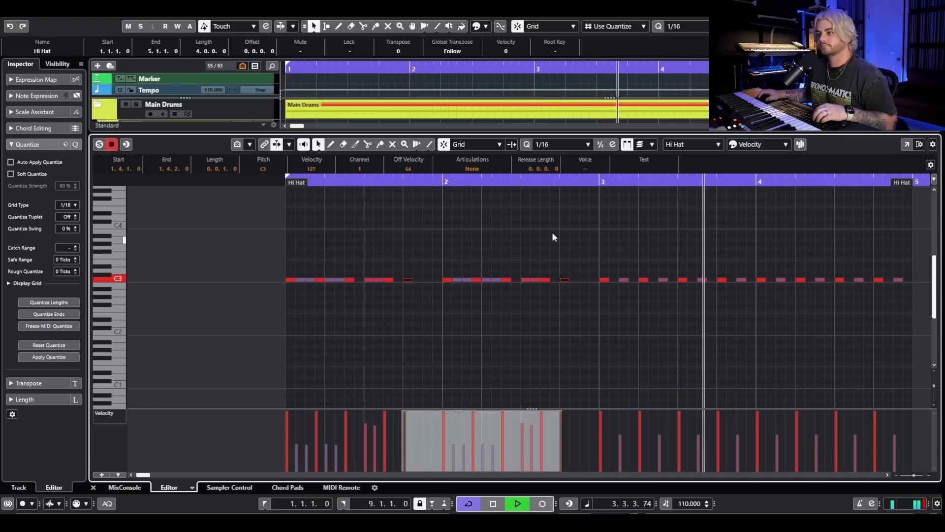
pyautogui.press('space')
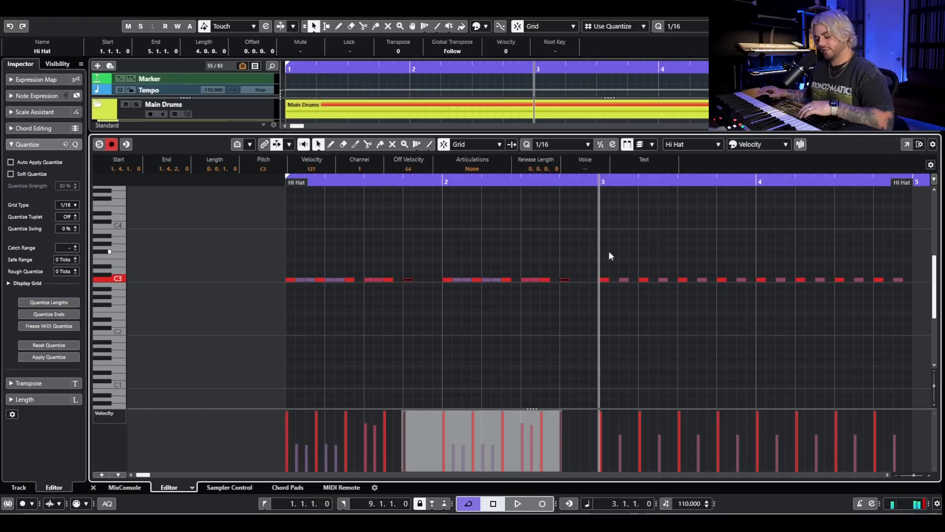
pyautogui.press('8')
pyautogui.press('h')
pyautogui.press('h')
pyautogui.press('g')
pyautogui.press('g')
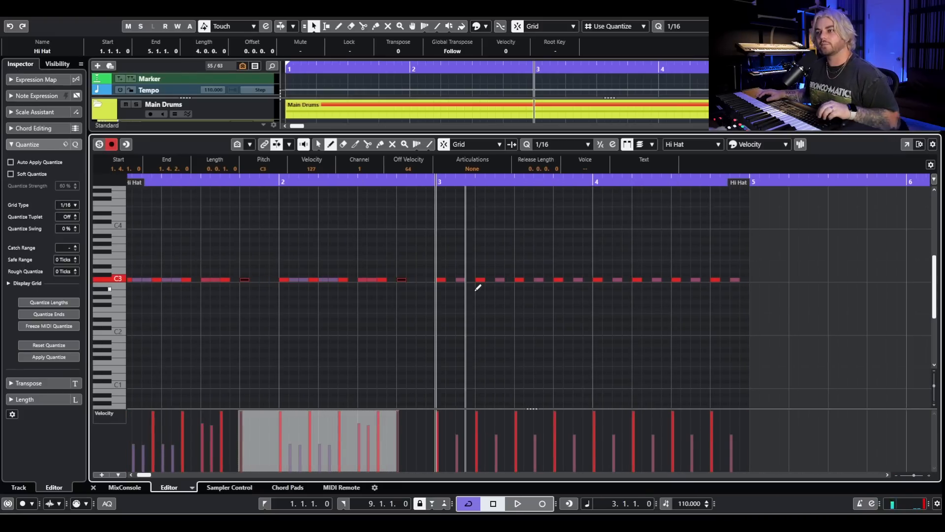
pyautogui.scroll(2, 479, 280)
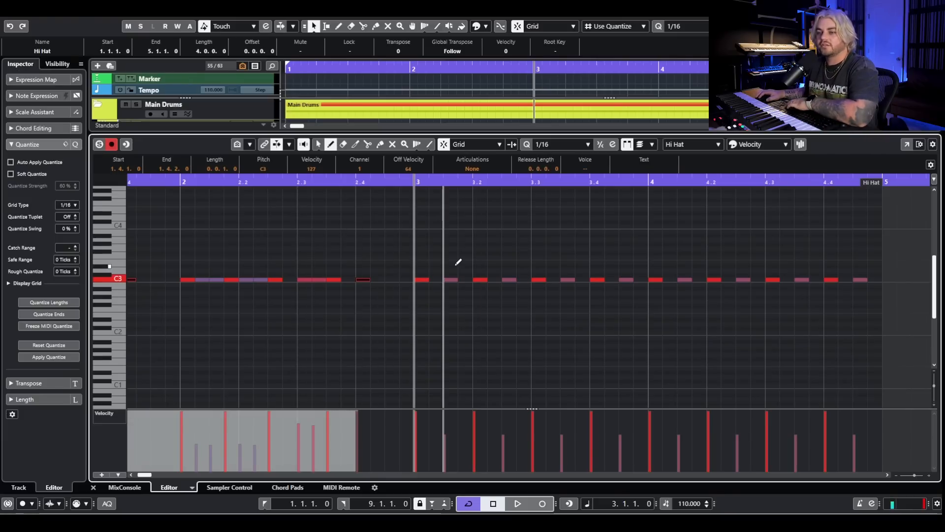
pyautogui.click(421, 230)
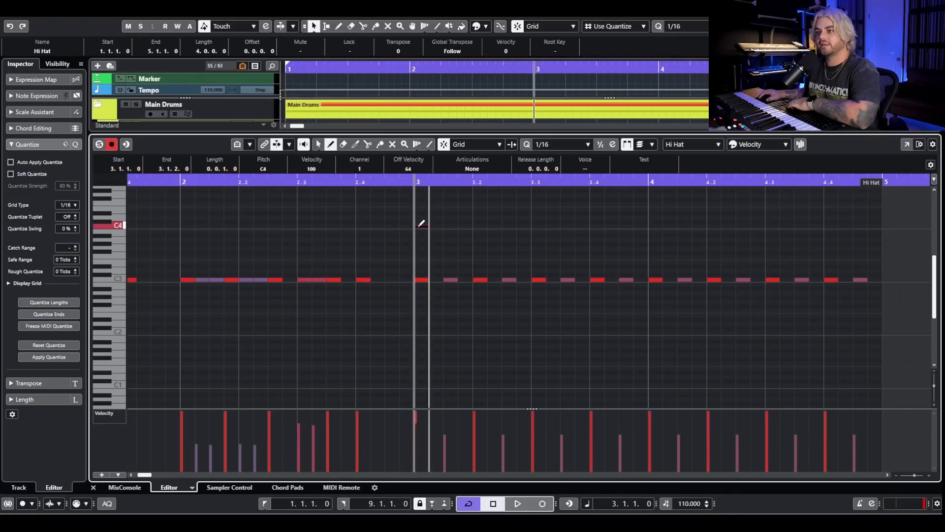
pyautogui.press('Down')
pyautogui.press('Down')
pyautogui.press('Down')
pyautogui.press('Down')
pyautogui.press('Down')
pyautogui.press('Down')
pyautogui.press('Down')
pyautogui.press('Down')
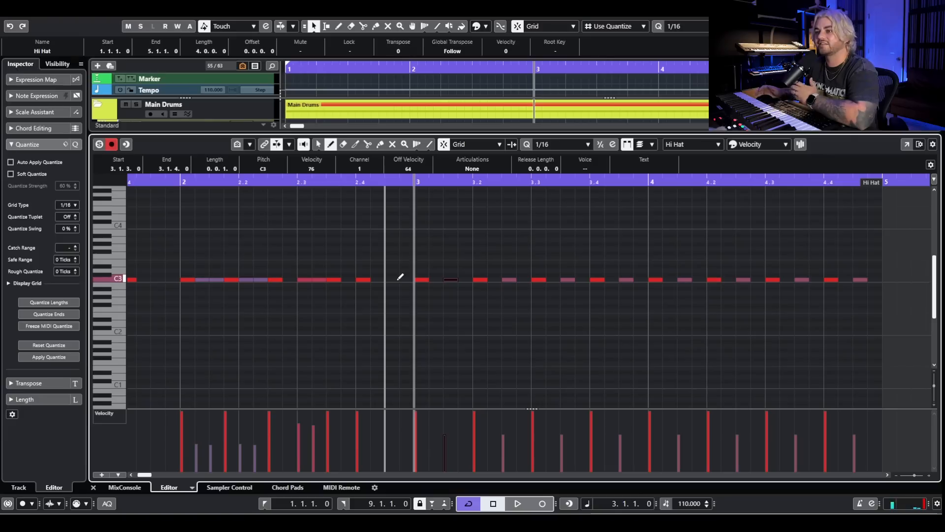
# - Draw two 1/16 example notes on E3 at 3.1.3 and 3.1.4 and play them
pyautogui.click(451, 261)
pyautogui.click(465, 262)
pyautogui.press('space')
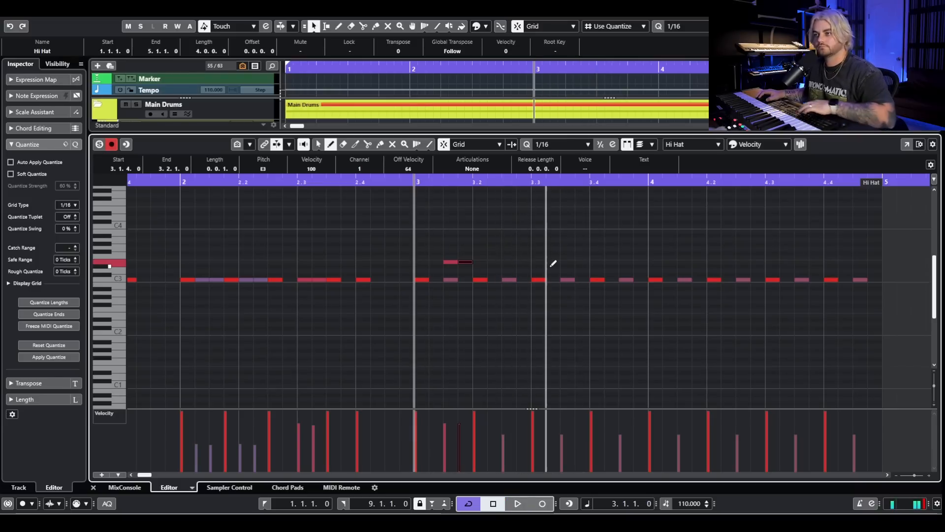
pyautogui.press('space')
# - Set the quantize grid to 1/16 triplets and erase the two E3 example notes in bar 3
pyautogui.click(68, 205)
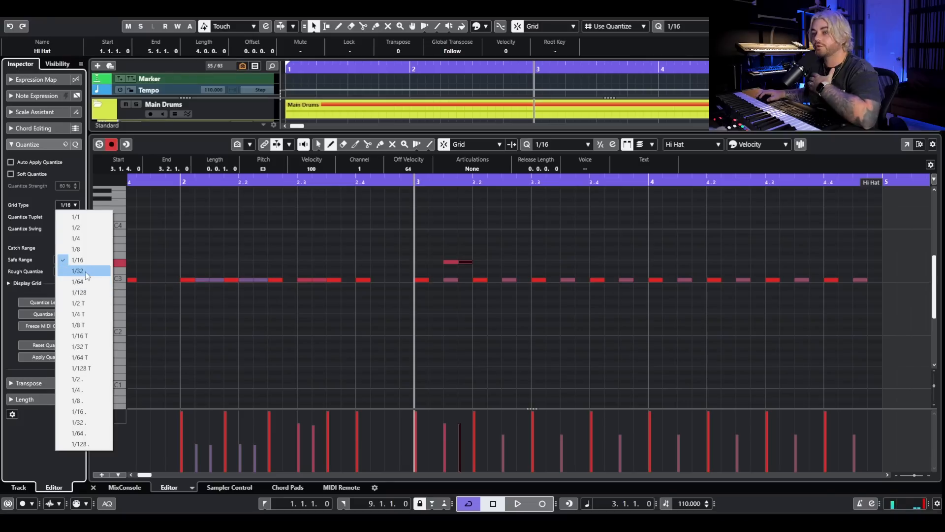
pyautogui.click(98, 337)
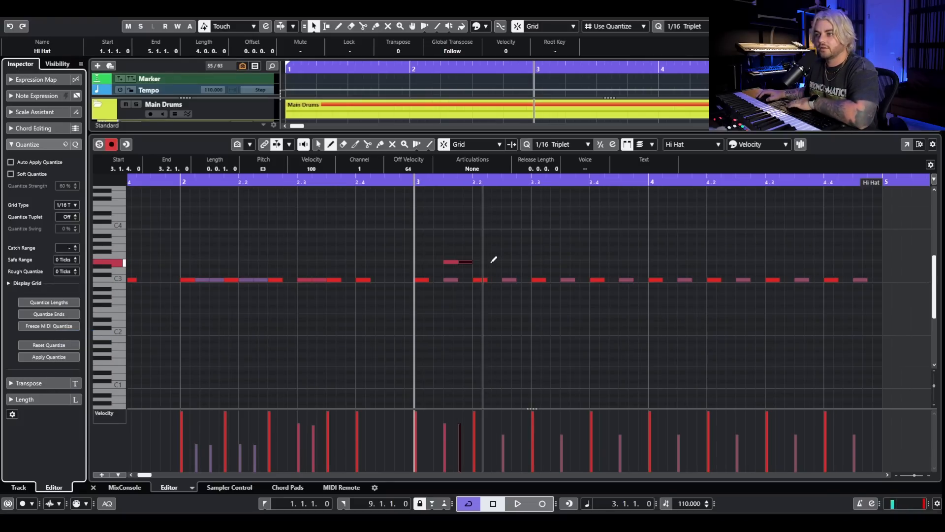
pyautogui.click(451, 261)
pyautogui.click(466, 262)
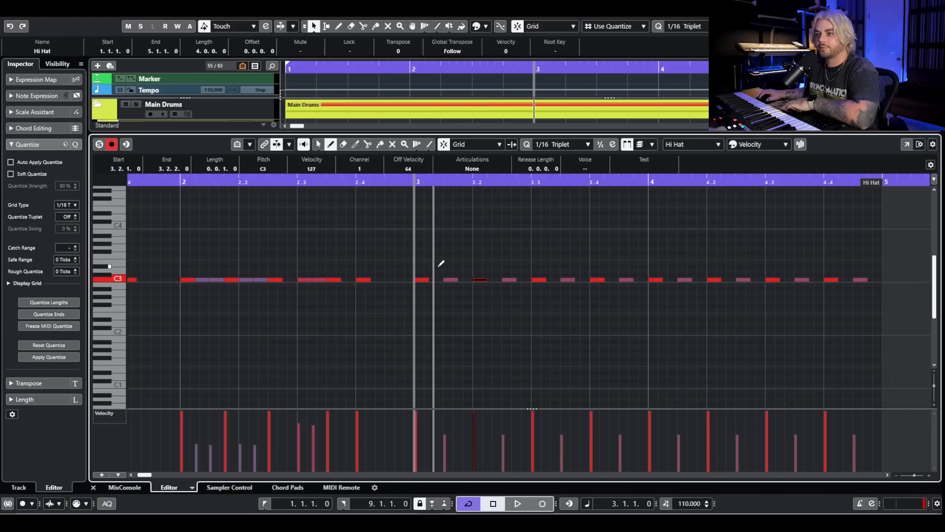
# - Draw two F3 triplet notes from 3.1.1.80 and three E3 triplet notes from 3.2.3, and play bar 3
pyautogui.click(428, 257)
pyautogui.click(438, 257)
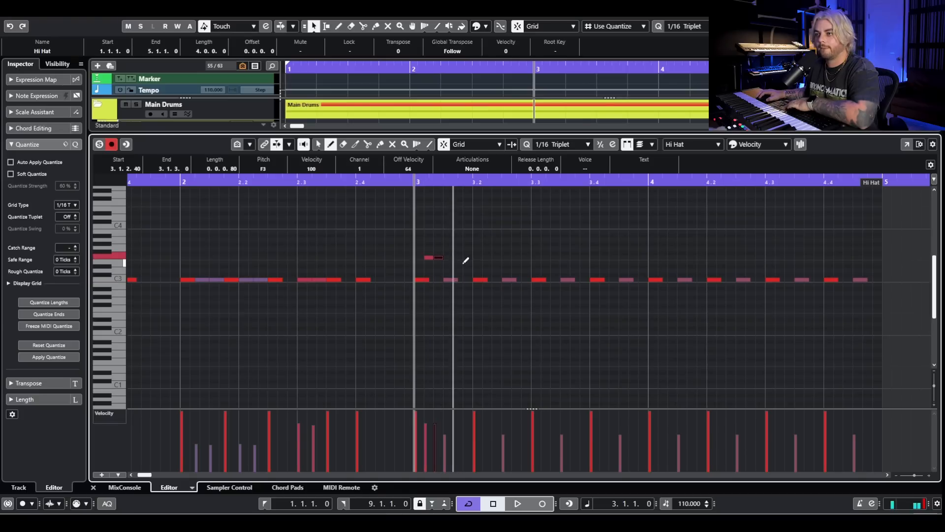
pyautogui.click(507, 261)
pyautogui.click(516, 262)
pyautogui.click(526, 261)
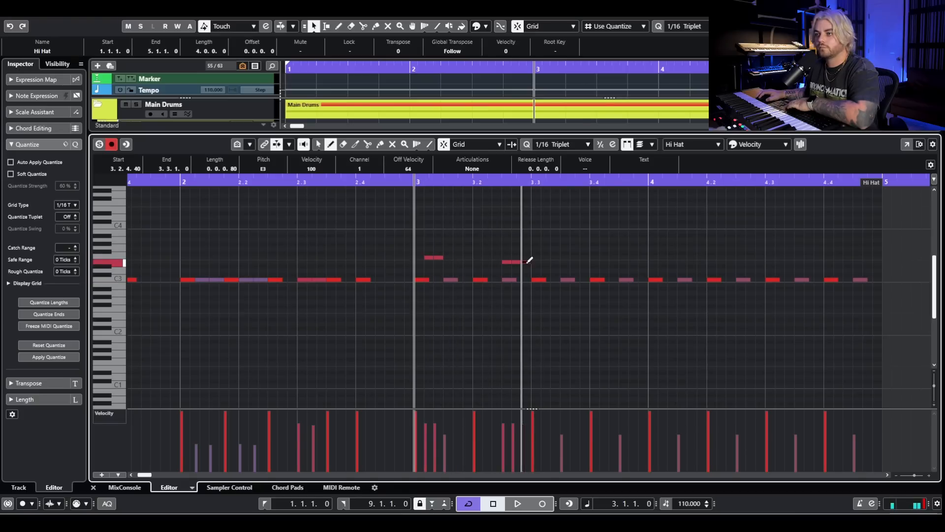
pyautogui.press('space')
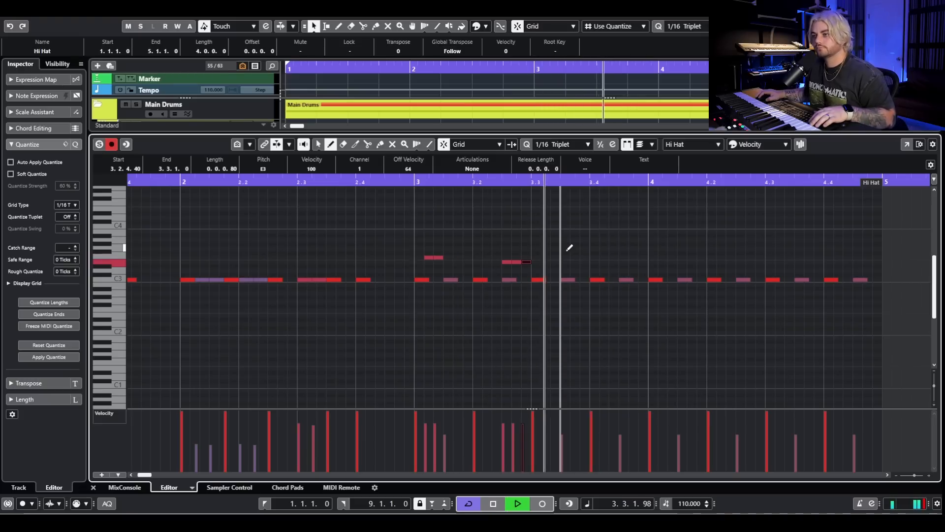
pyautogui.press('space')
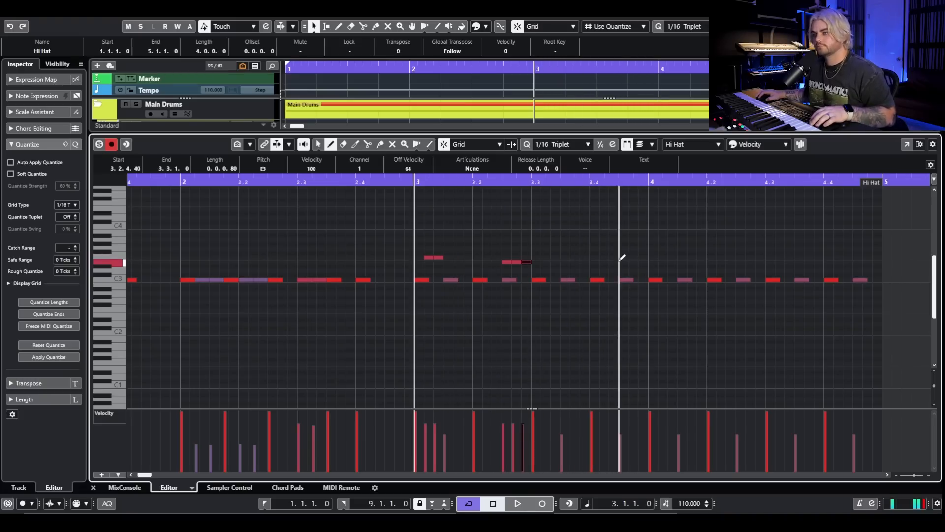
# - Draw two D#3 triplet notes from 3.3.3 and one C#3 triplet note at 3.3.4.40
pyautogui.click(566, 266)
pyautogui.click(575, 266)
pyautogui.click(585, 274)
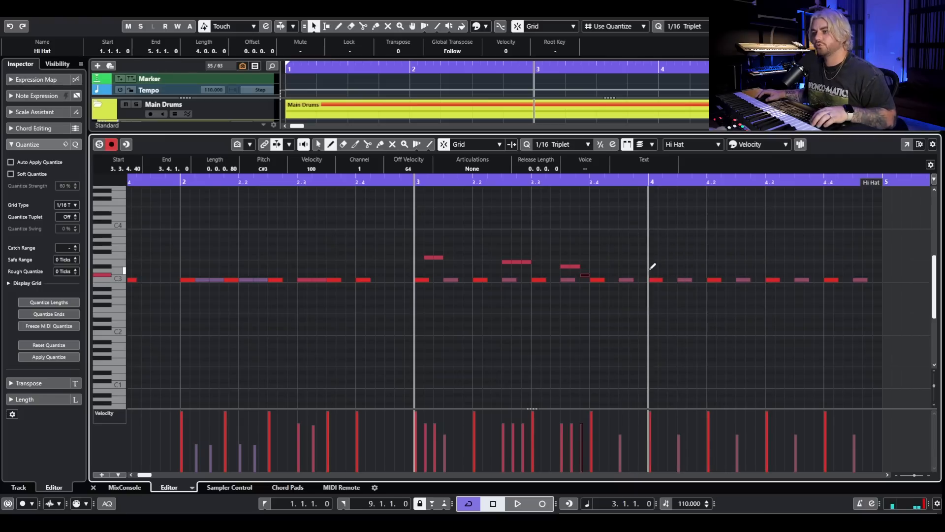
# - Set the grid to 1/32 and draw short D#3 notes at 4.1.2.0, 4.1.2.60 and 4.1.3.60 and a D3 note at 4.1.4.0
pyautogui.click(66, 205)
pyautogui.click(74, 272)
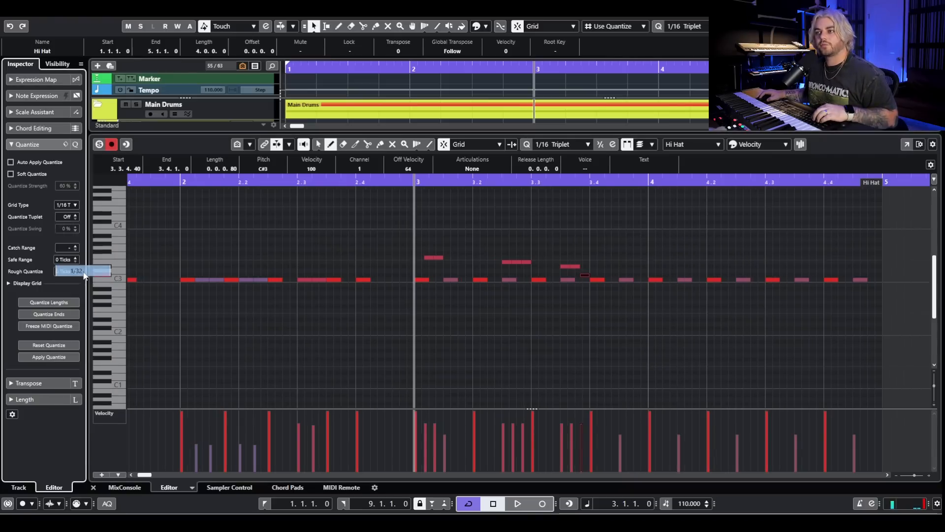
pyautogui.click(667, 266)
pyautogui.click(673, 266)
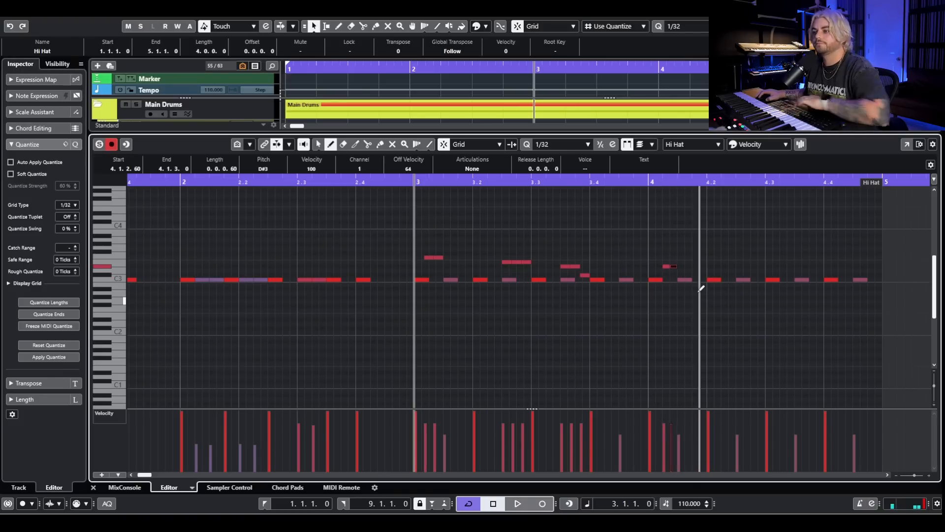
pyautogui.press('space')
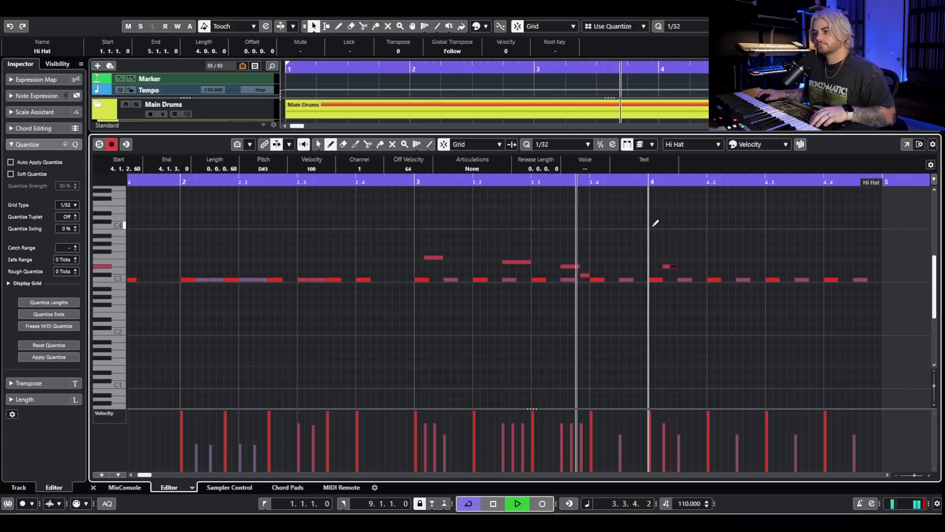
pyautogui.press('space')
pyautogui.click(688, 265)
pyautogui.click(695, 271)
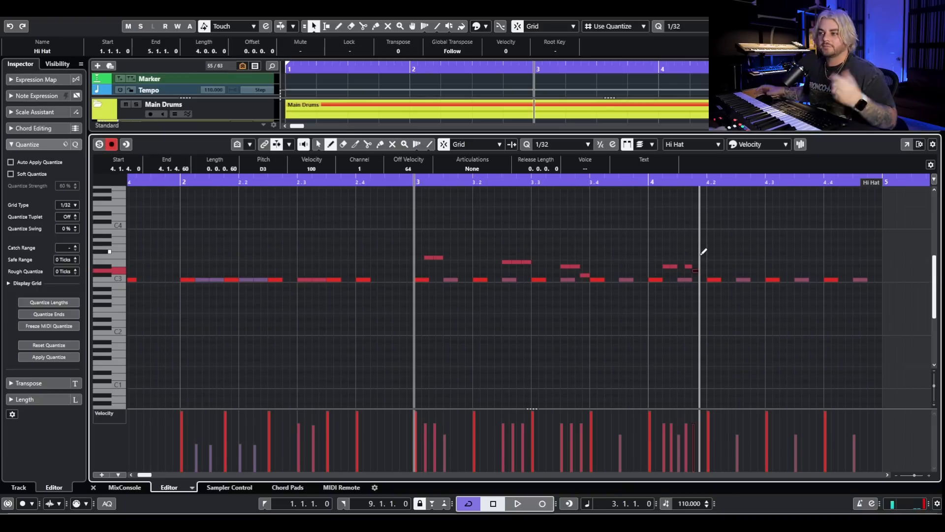
# - Play bar 4 with the hi-hats soloed, and play bar 3 with the solo turned off
pyautogui.click(650, 183)
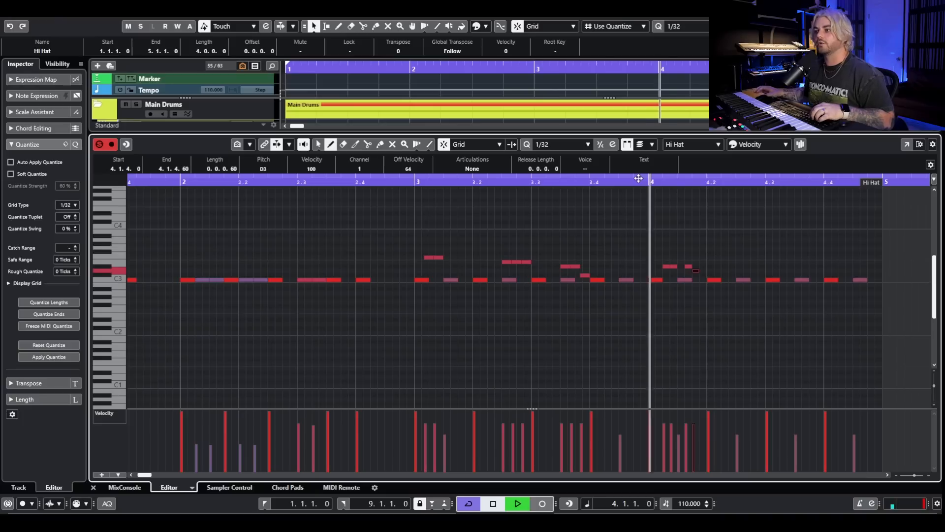
pyautogui.press('space')
pyautogui.click(412, 182)
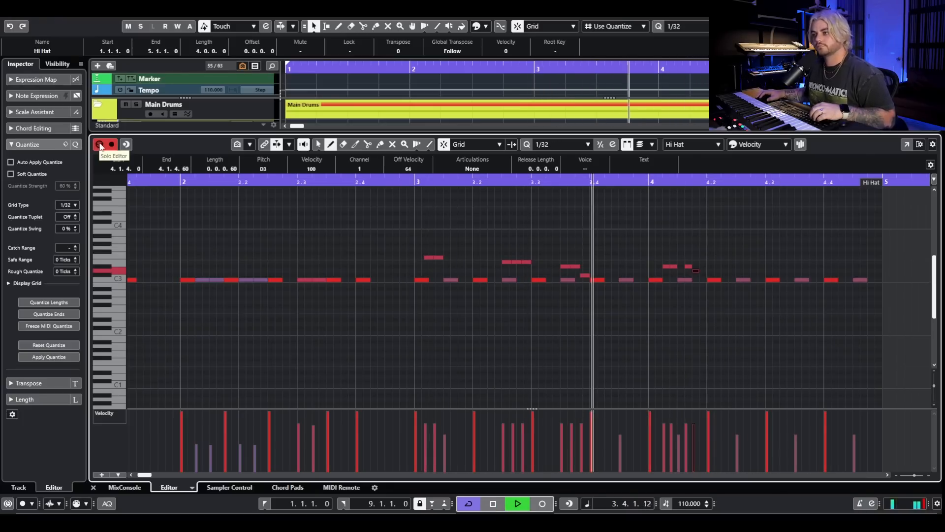
pyautogui.press('space')
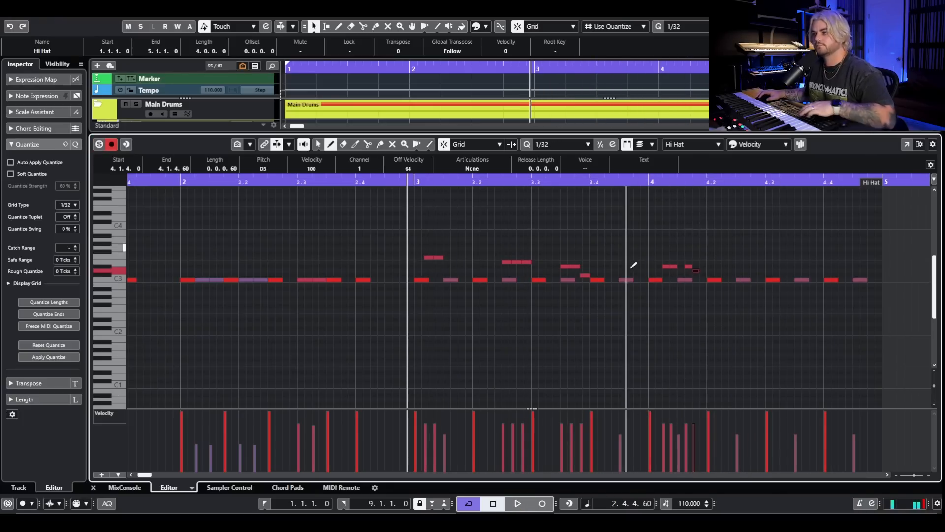
# - Delete the 1/32 example notes above the hi-hats in bar 4
pyautogui.press('2')
pyautogui.press('1')
pyautogui.moveTo(699, 257)
pyautogui.mouseDown()
pyautogui.moveTo(684, 273)
pyautogui.moveTo(649, 271)
pyautogui.mouseUp()
pyautogui.press('Delete')
pyautogui.press('Delete')
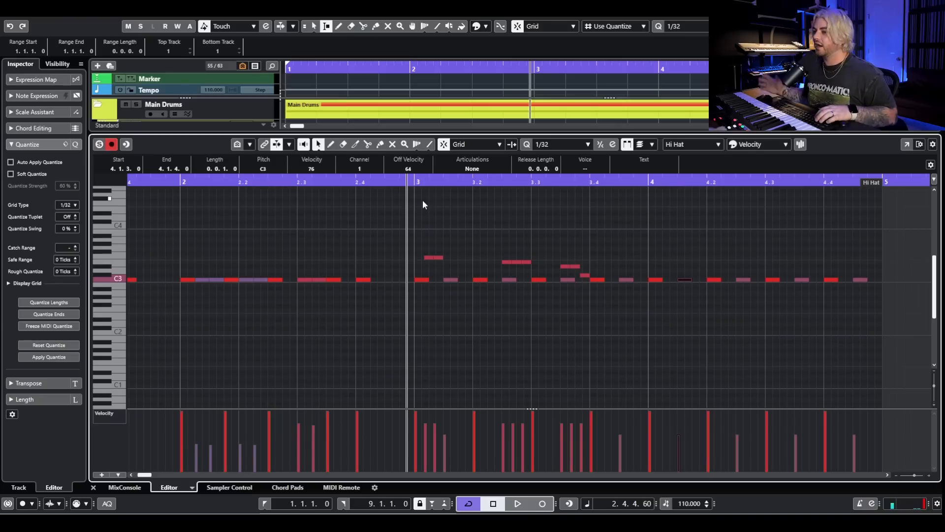
# - Play bar 3 and delete all the triplet example notes above its hi-hats
pyautogui.press('space')
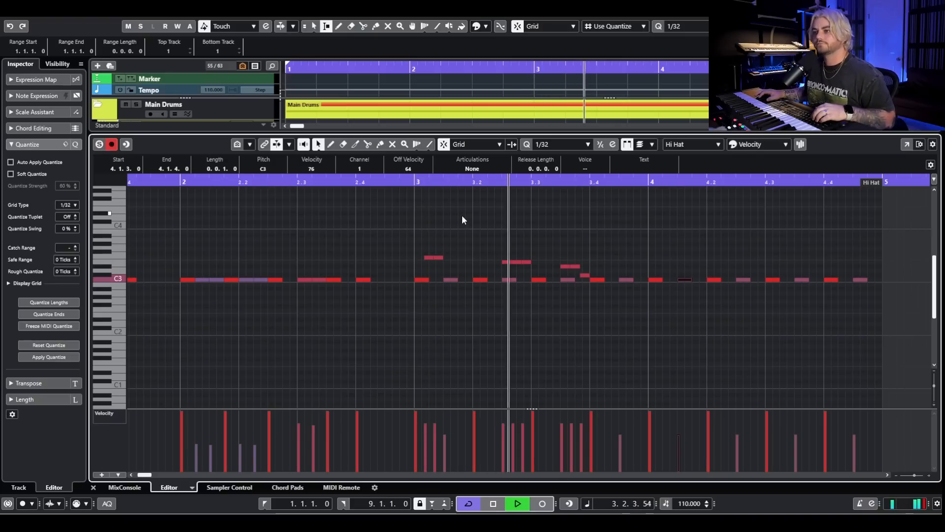
pyautogui.press('space')
pyautogui.moveTo(383, 230); pyautogui.dragTo(618, 274)
pyautogui.press('Delete')
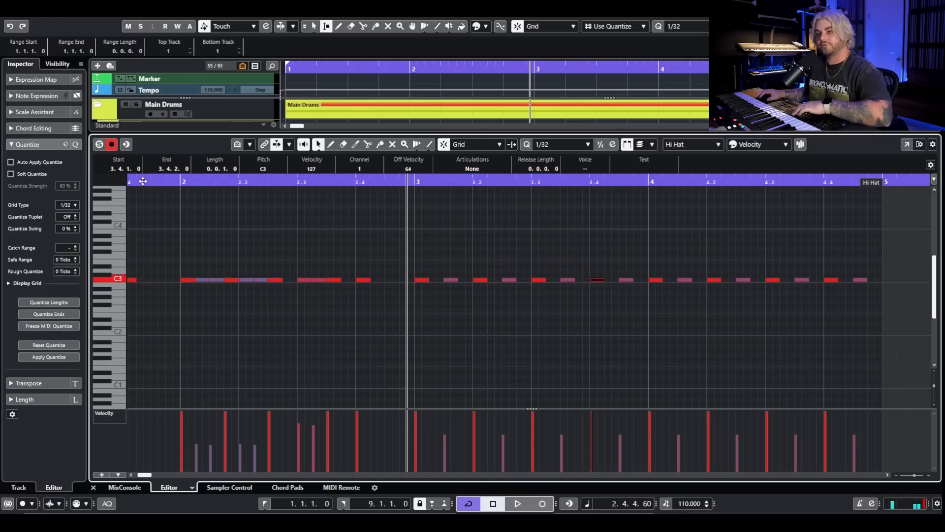
# - Set the grid to 1/16 triplets, draw six triplet notes from G3 down to G#2 across 3.4.1 to 4.1.1, and play them
pyautogui.click(71, 207)
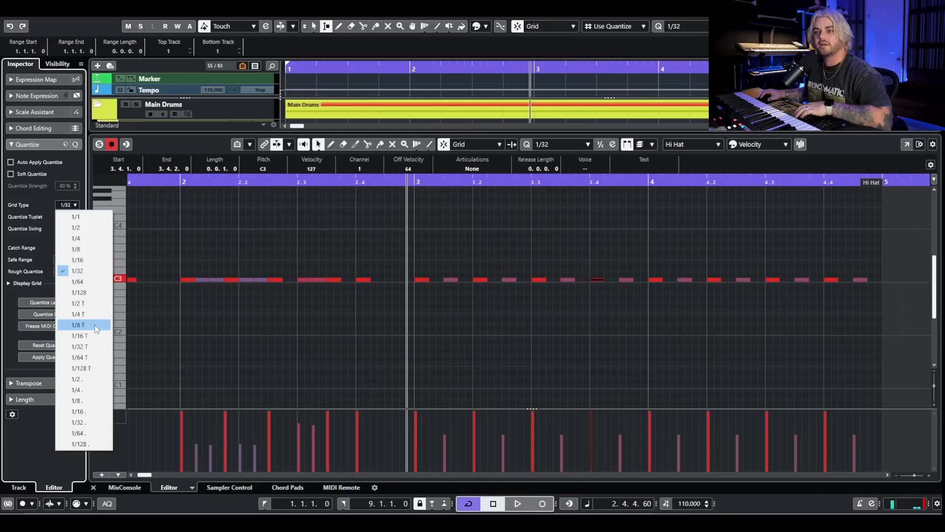
pyautogui.click(80, 336)
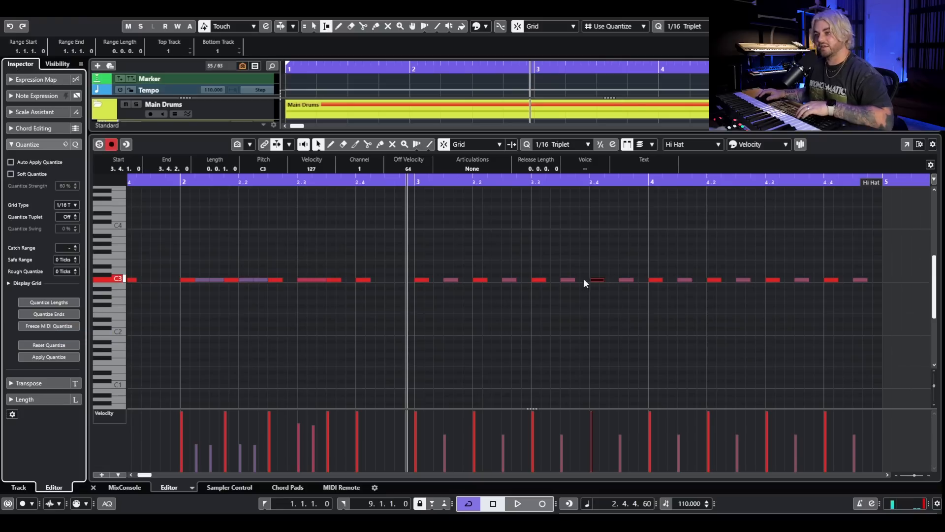
pyautogui.press('8')
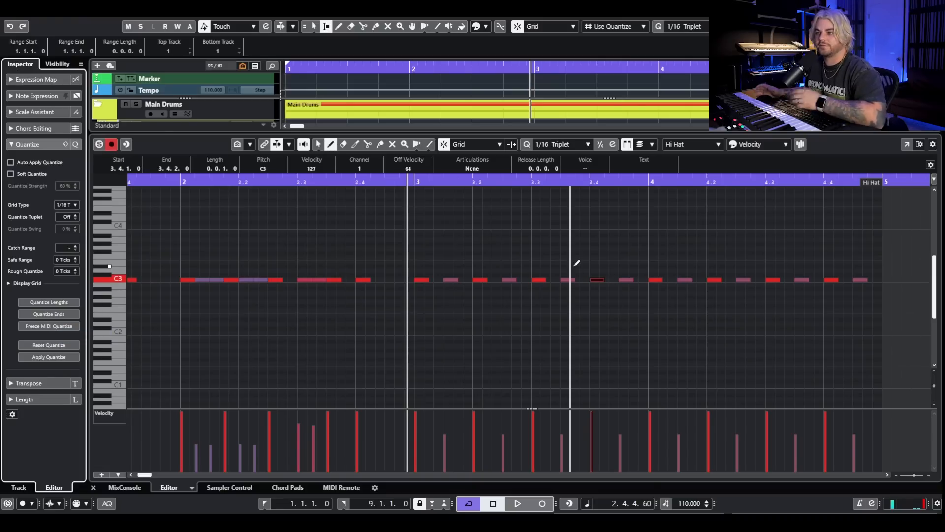
pyautogui.click(607, 265)
pyautogui.click(593, 249)
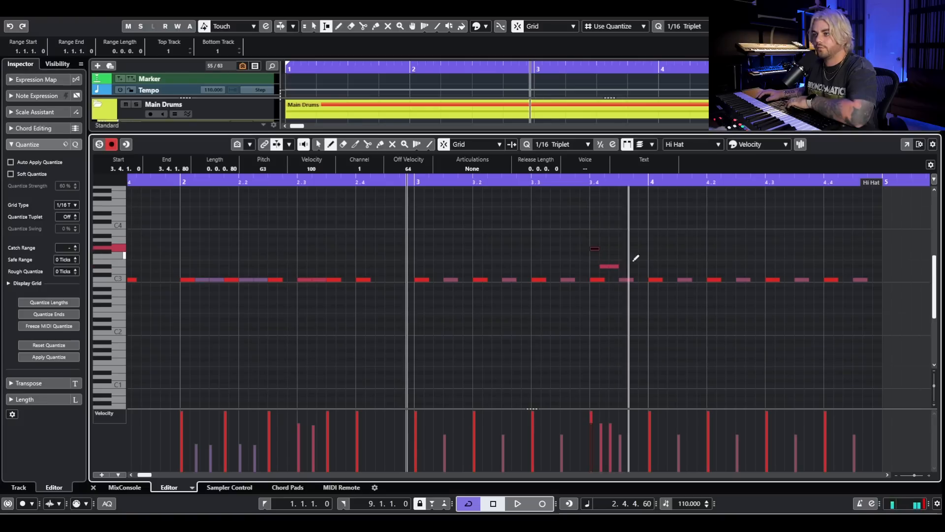
pyautogui.click(622, 288)
pyautogui.click(632, 293)
pyautogui.click(642, 296)
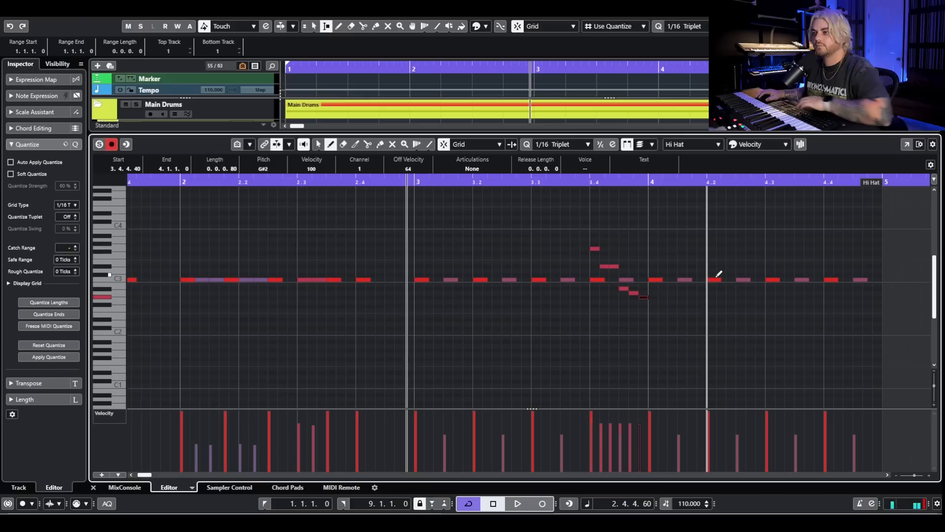
pyautogui.press('g')
pyautogui.press('space')
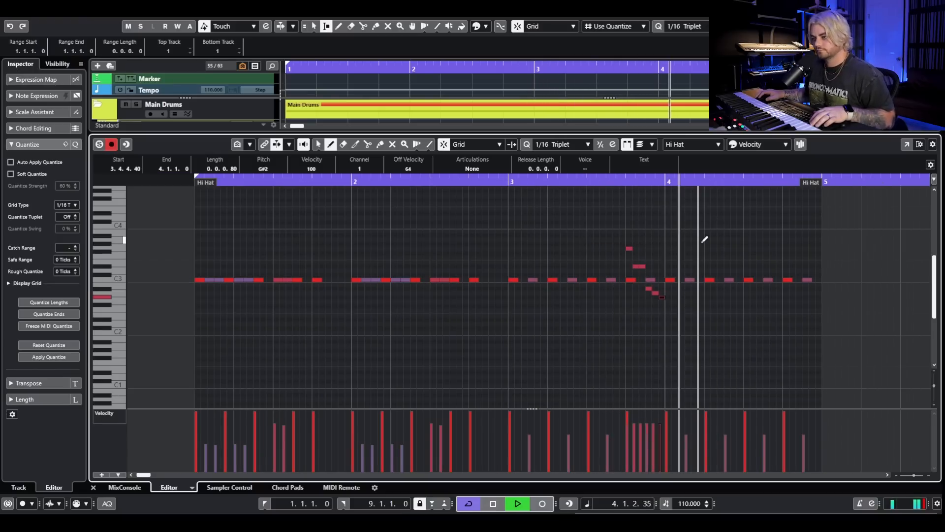
# - Turn the hi-hat at 4.3.3 into three consecutive 1/16 triplets on C3, each 80 ticks long, and play them
pyautogui.press('h')
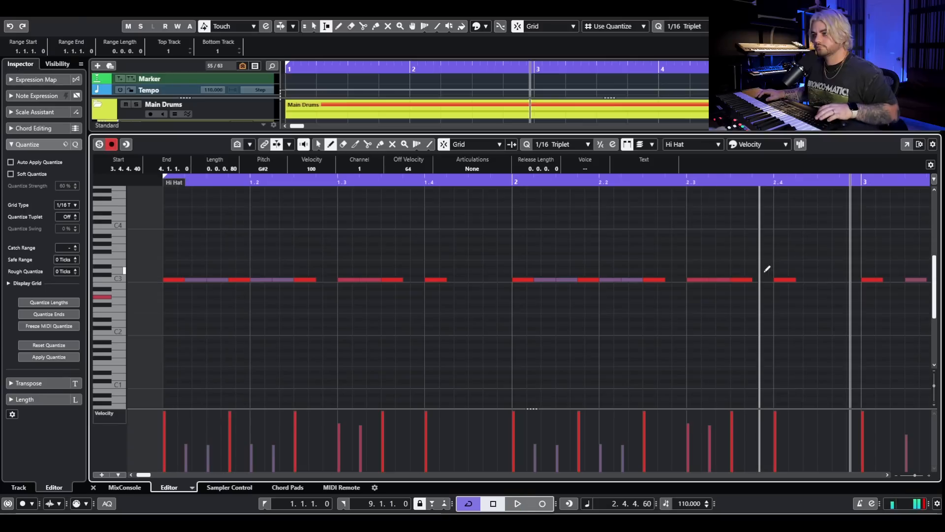
pyautogui.press('space')
pyautogui.press('1')
pyautogui.hotkey('alt', 'd')
pyautogui.press('space')
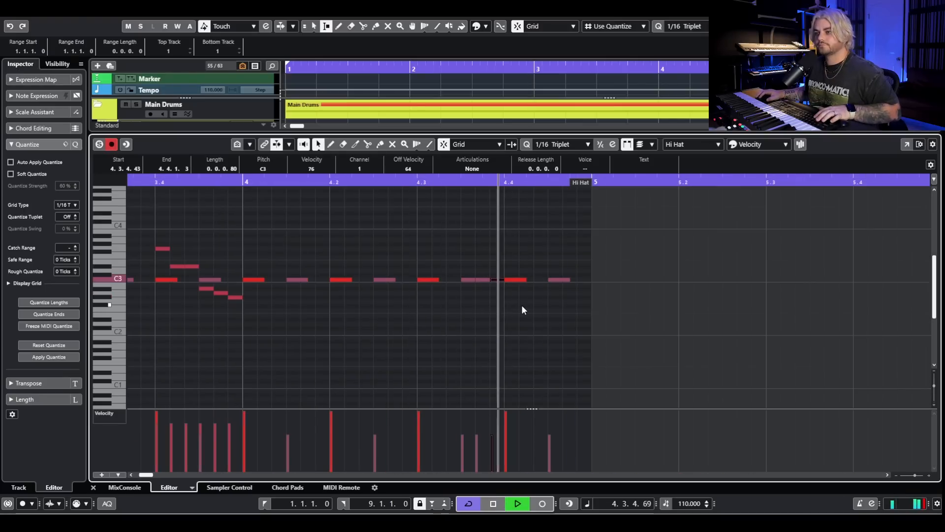
# - Shape the velocities of the hi-hat triplets leading into 4.4 into a rising ramp, with the last at 116, and play them
pyautogui.press('space')
pyautogui.click(475, 419)
pyautogui.moveTo(485, 419)
pyautogui.mouseDown()
pyautogui.moveTo(468, 434)
pyautogui.moveTo(483, 425)
pyautogui.mouseUp()
pyautogui.press('space')
pyautogui.press('g')
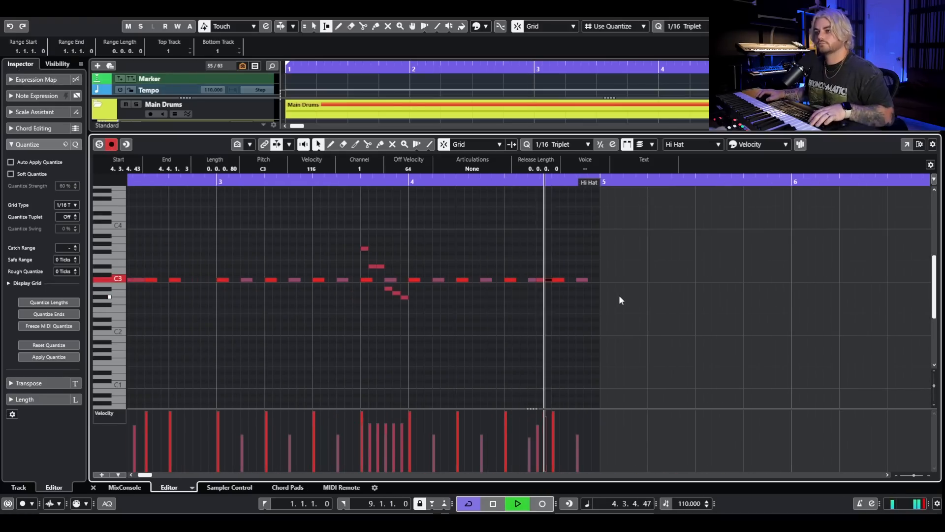
pyautogui.scroll(-2, 630, 282)
pyautogui.press('g')
pyautogui.press('space')
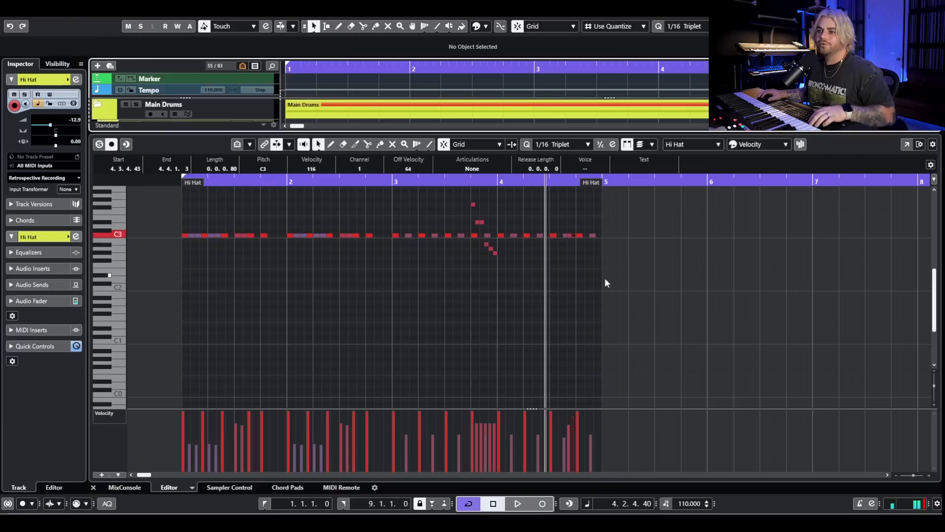
# - Replace the hi-hats in bars 1-2 with a copy of bars 3-4, and duplicate the four-bar Hi Hat part to bar 5
pyautogui.moveTo(757, 409); pyautogui.dragTo(296, 195)
pyautogui.press('Home')
pyautogui.hotkey('ctrl', 'v')
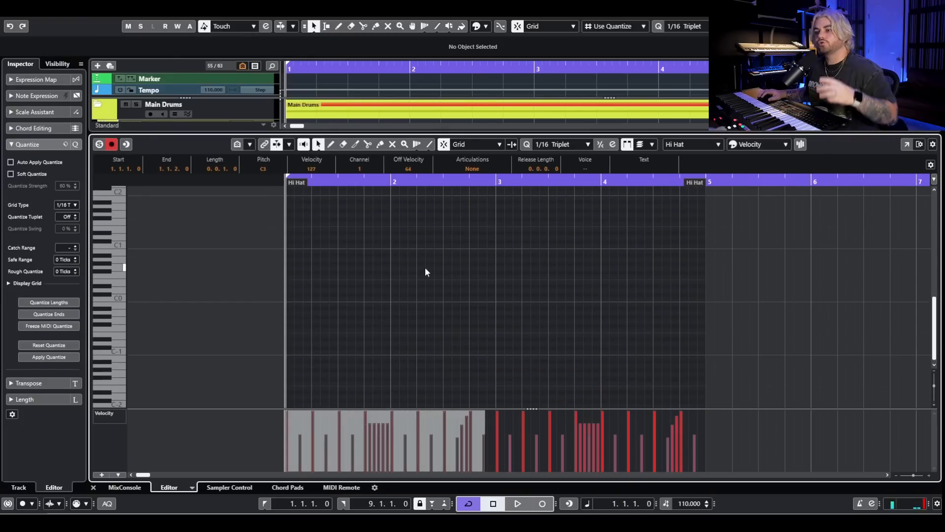
pyautogui.scroll(5, 438, 261)
pyautogui.hotkey('ctrl', 'alt', 'e')
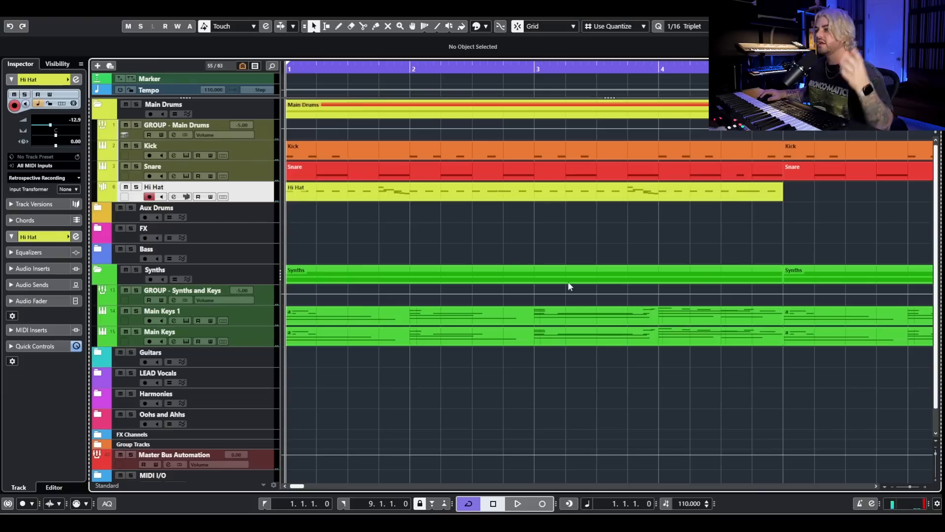
pyautogui.scroll(-1, 654, 202)
pyautogui.moveTo(467, 171); pyautogui.dragTo(489, 200)
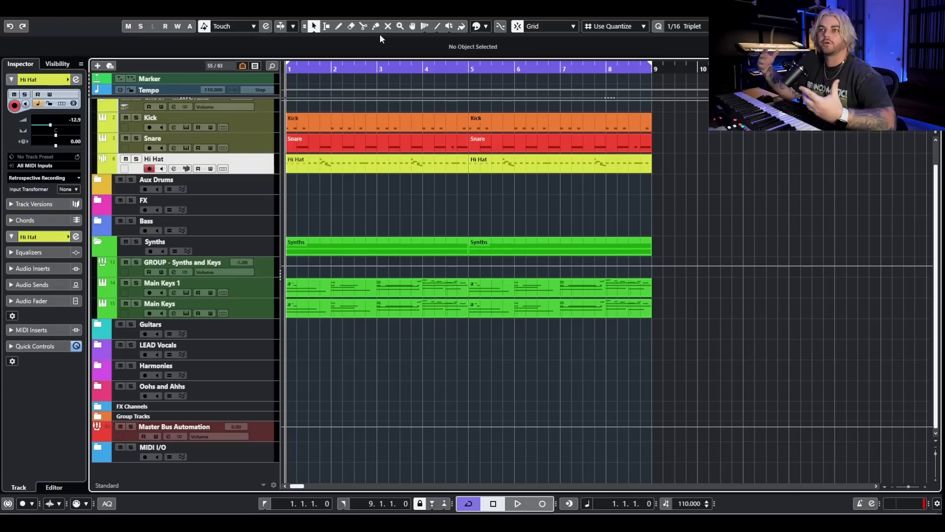
# - Show the hidden Hat Loop track in the project and return to the track's settings
pyautogui.click(57, 64)
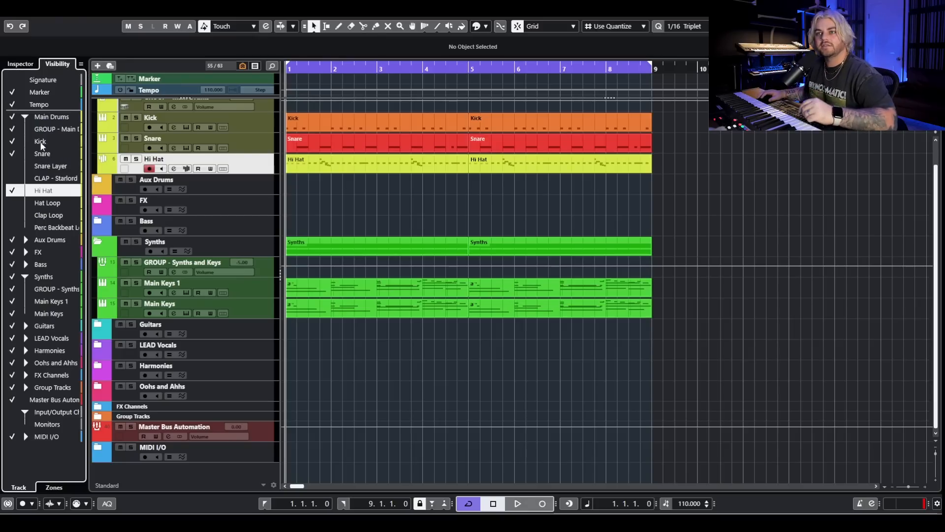
pyautogui.click(12, 204)
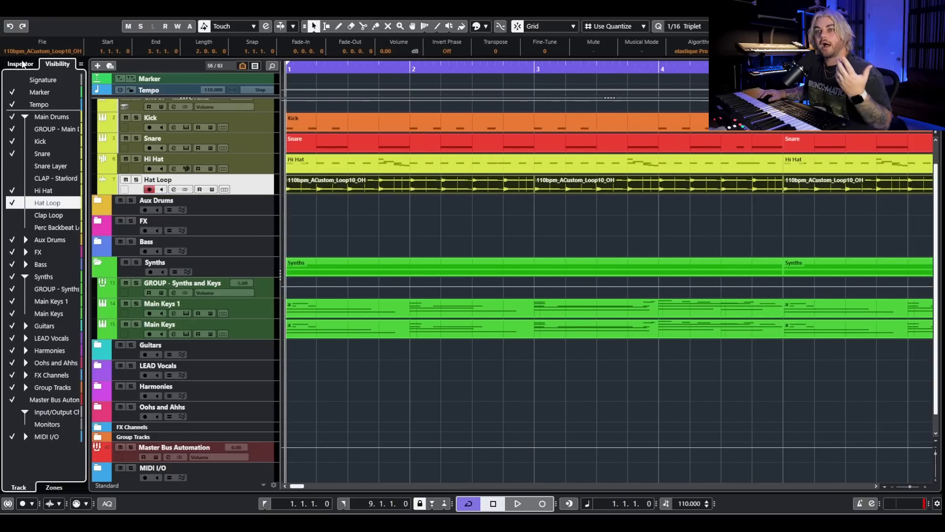
pyautogui.click(20, 64)
pyautogui.click(312, 213)
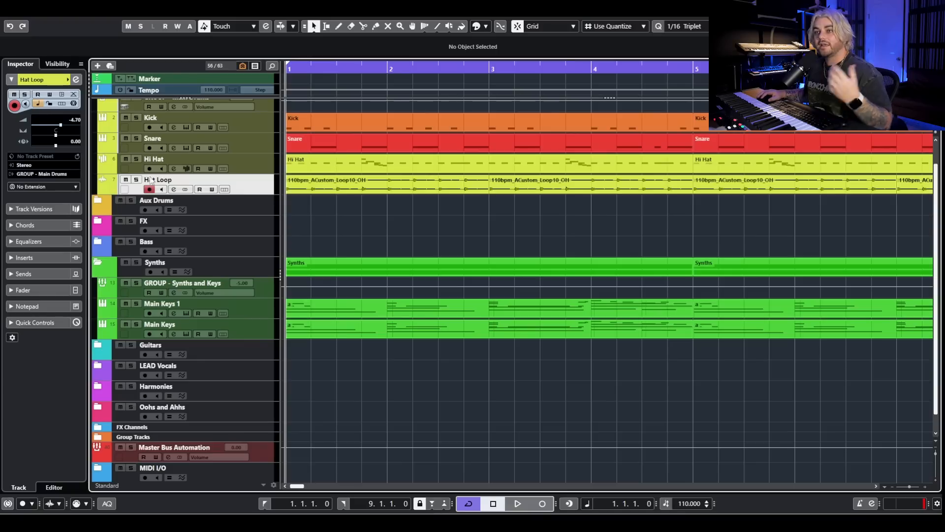
pyautogui.press('g')
# - Switch object selection to time-stretch sizing, try it on the end of the first Hat Loop event, and restore normal sizing
pyautogui.press('1')
pyautogui.press('1')
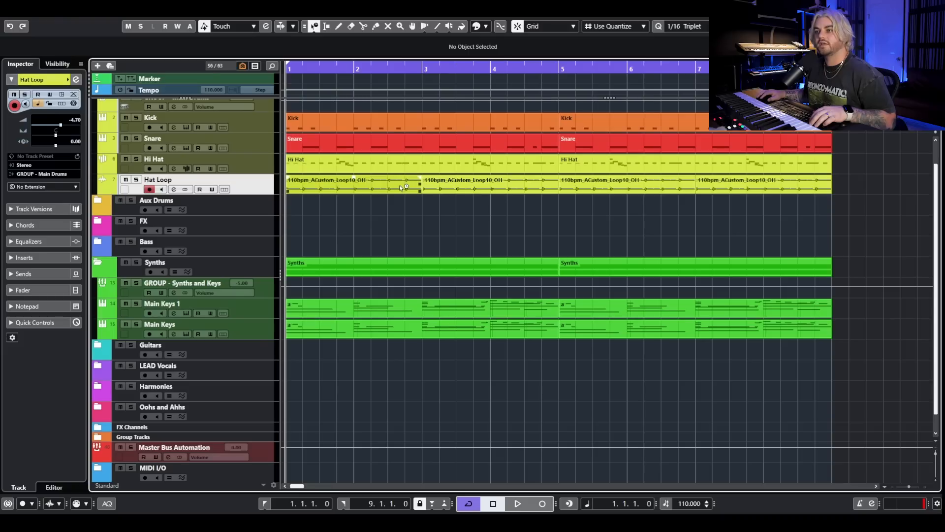
pyautogui.moveTo(421, 192)
pyautogui.mouseDown()
pyautogui.moveTo(351, 194)
pyautogui.moveTo(423, 194)
pyautogui.mouseUp()
pyautogui.press('1')
# - Open the first Hat Loop event in the sample editor, view the available audio processes, and return to the arrangement
pyautogui.doubleClick(403, 185)
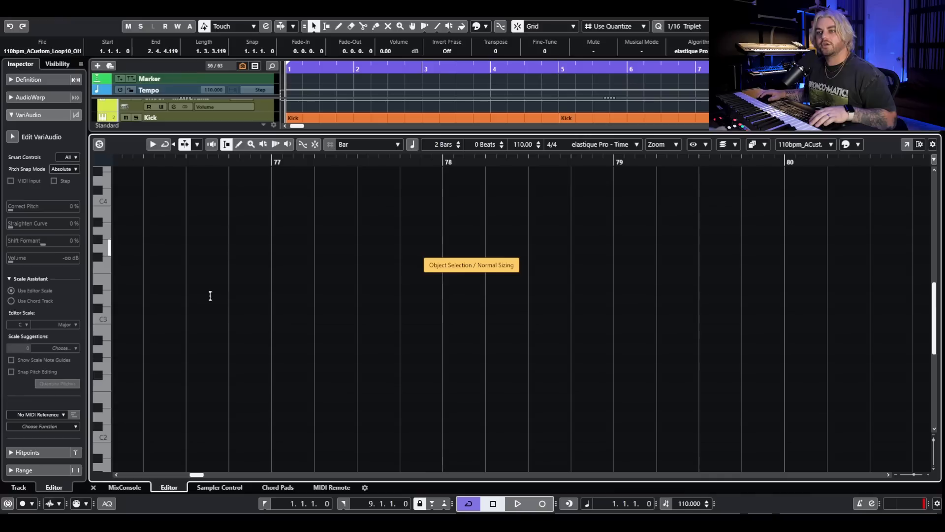
pyautogui.click(28, 115)
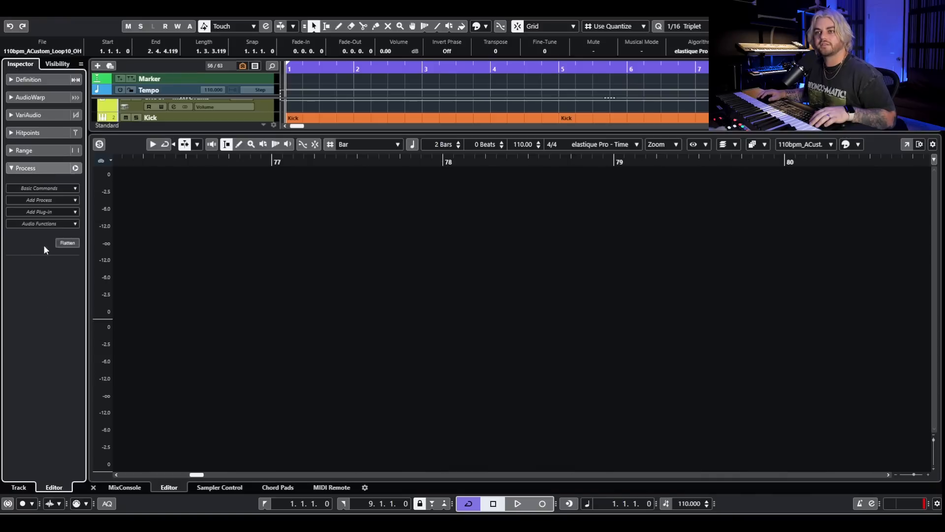
pyautogui.click(47, 200)
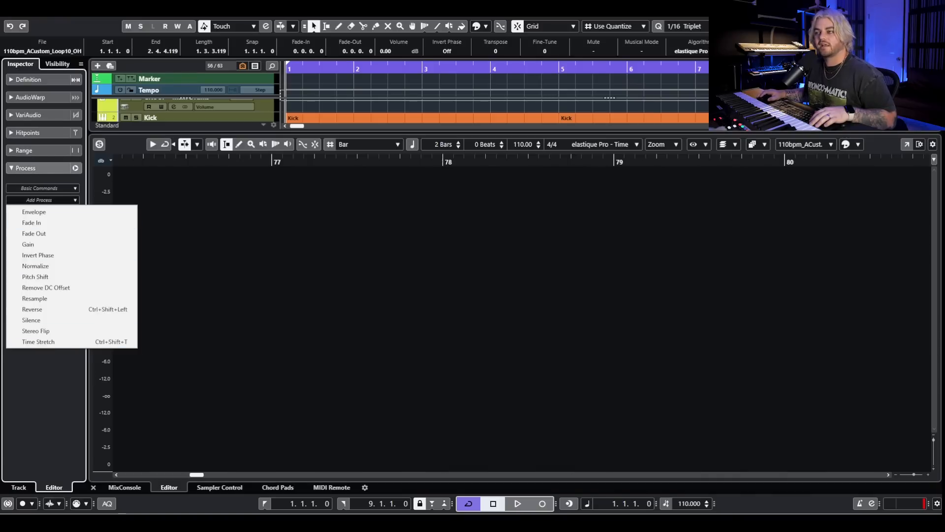
pyautogui.press('Escape')
pyautogui.hotkey('ctrl', 'alt', 'e')
pyautogui.click(629, 200)
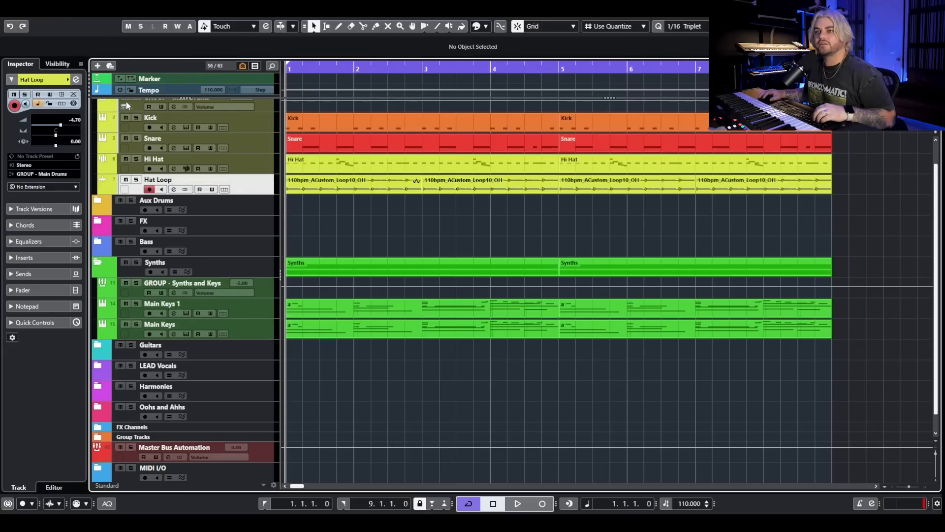
# - Set the Hi Hat track's volume to -22.3 during playback and solo the Hat Loop track
pyautogui.scroll(1, 123, 105)
pyautogui.click(242, 198)
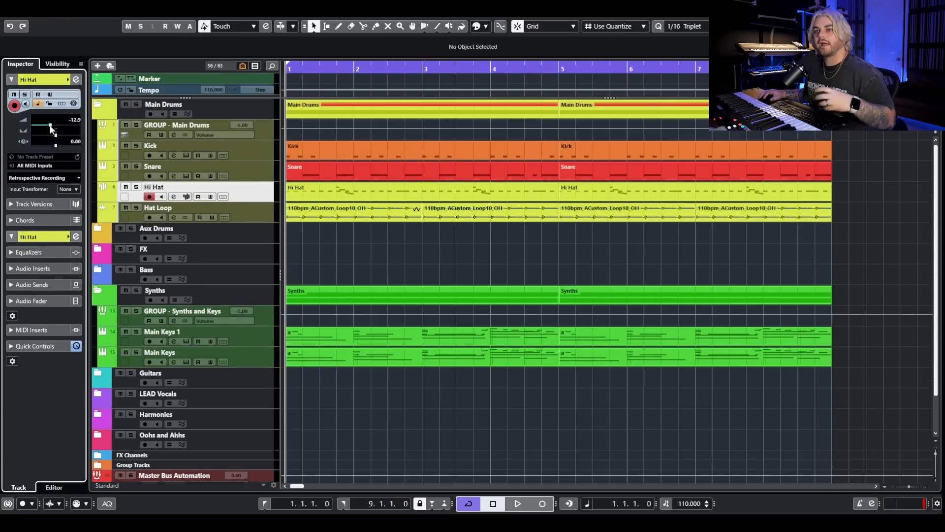
pyautogui.press('space')
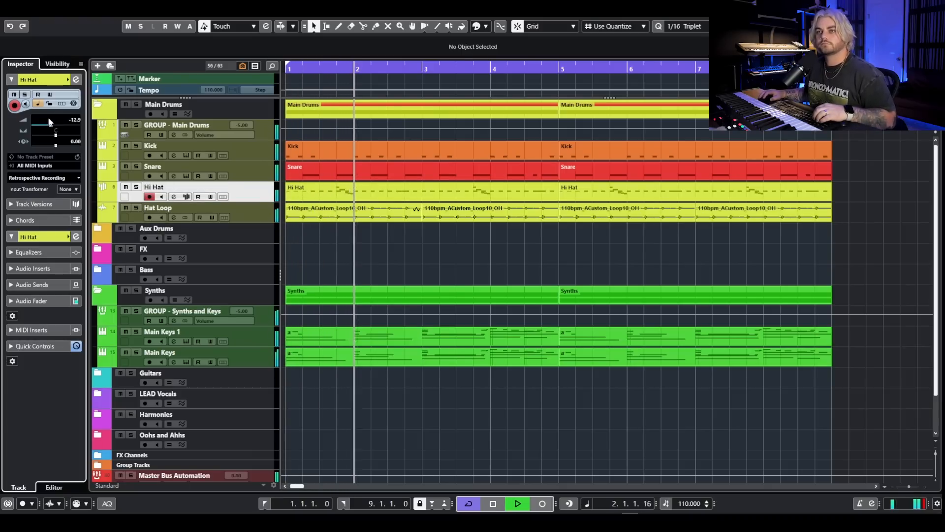
pyautogui.moveTo(50, 125); pyautogui.dragTo(51, 127)
pyautogui.click(136, 208)
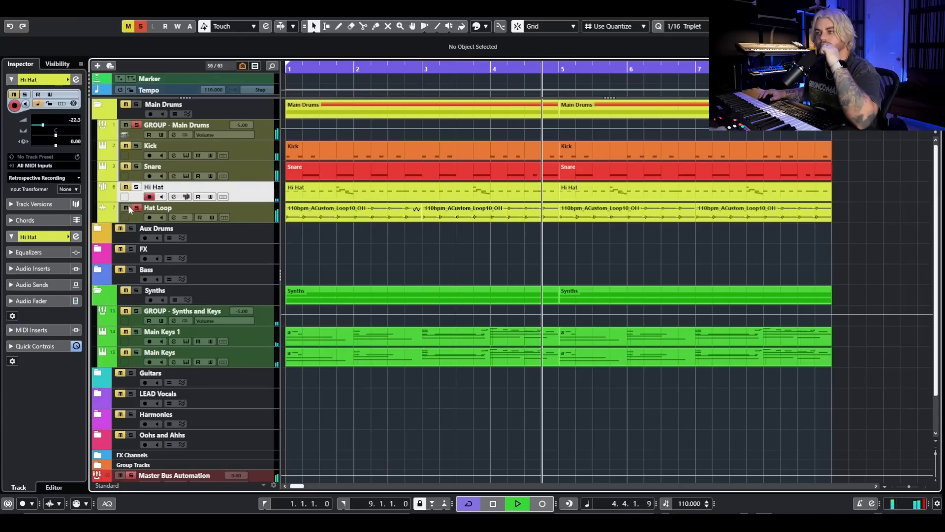
# - Stop playback, open the first Hi Hat part, and delete the descending triplet runs before bars 2 and 4
pyautogui.click(361, 194)
pyautogui.press('space')
pyautogui.doubleClick(360, 190)
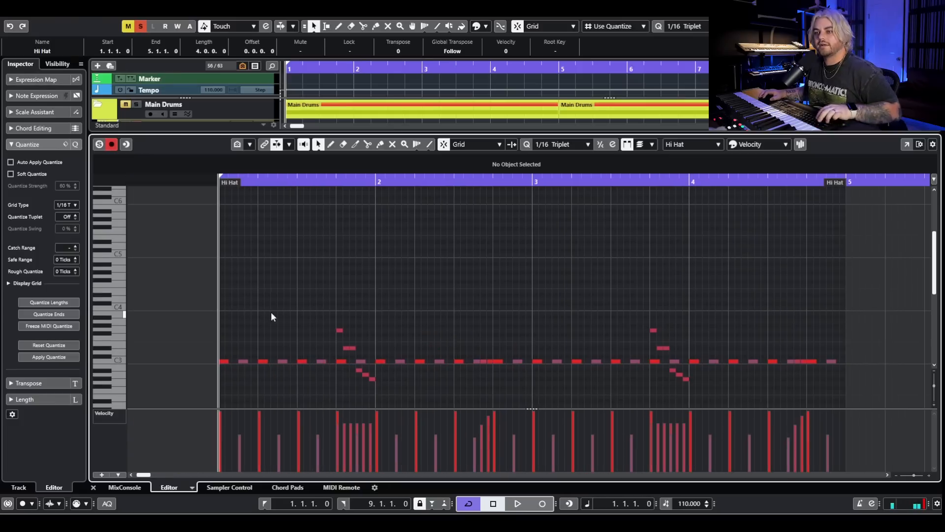
pyautogui.moveTo(350, 340); pyautogui.dragTo(352, 350)
pyautogui.press('Delete')
pyautogui.moveTo(386, 395); pyautogui.dragTo(346, 375)
pyautogui.press('Delete')
pyautogui.moveTo(646, 303); pyautogui.dragTo(680, 348)
pyautogui.press('Delete')
pyautogui.moveTo(695, 394); pyautogui.dragTo(651, 367)
pyautogui.press('Delete')
# - Delete the extra C3 triplet hi-hats in the rolls before 2.4 and 4.4, and close the editor
pyautogui.moveTo(484, 355); pyautogui.dragTo(488, 369)
pyautogui.press('Delete')
pyautogui.moveTo(794, 296); pyautogui.dragTo(806, 367)
pyautogui.press('Delete')
pyautogui.press('Return')
# - Replace the Hi Hat part at bar 5 with a copy of the simplified first part
pyautogui.click(640, 191)
pyautogui.press('Delete')
pyautogui.moveTo(557, 193); pyautogui.dragTo(759, 187)
# - Clear all solos and play the full loop, comparing it with the Hi Hat track muted and unmuted
pyautogui.click(136, 105)
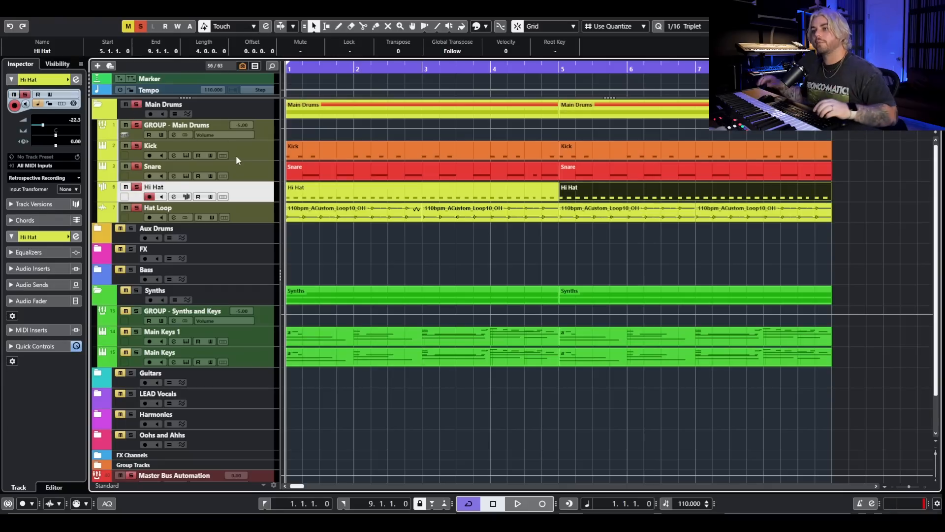
pyautogui.click(142, 27)
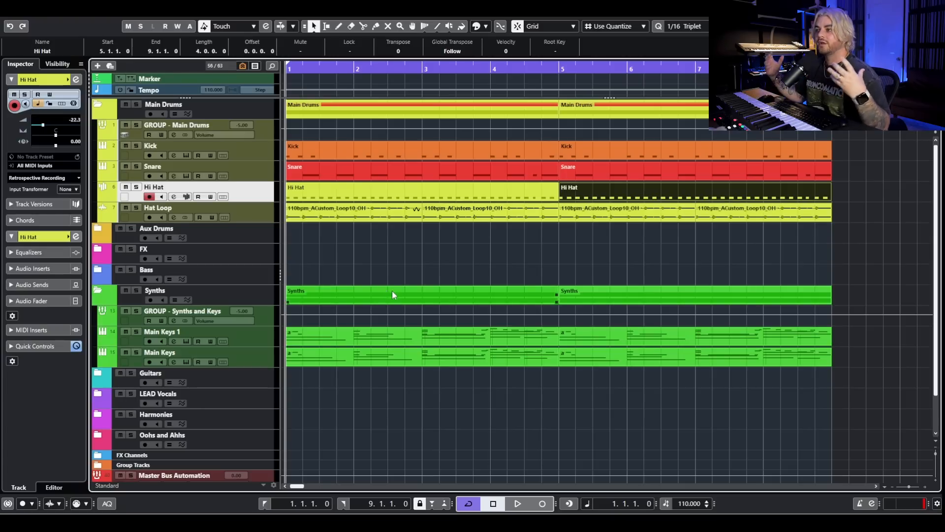
pyautogui.press('space')
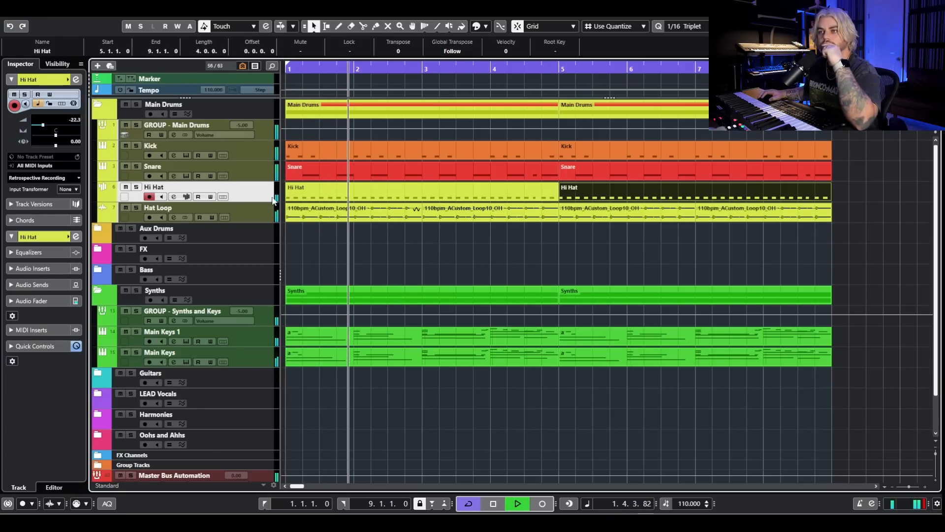
pyautogui.click(125, 187)
pyautogui.click(126, 188)
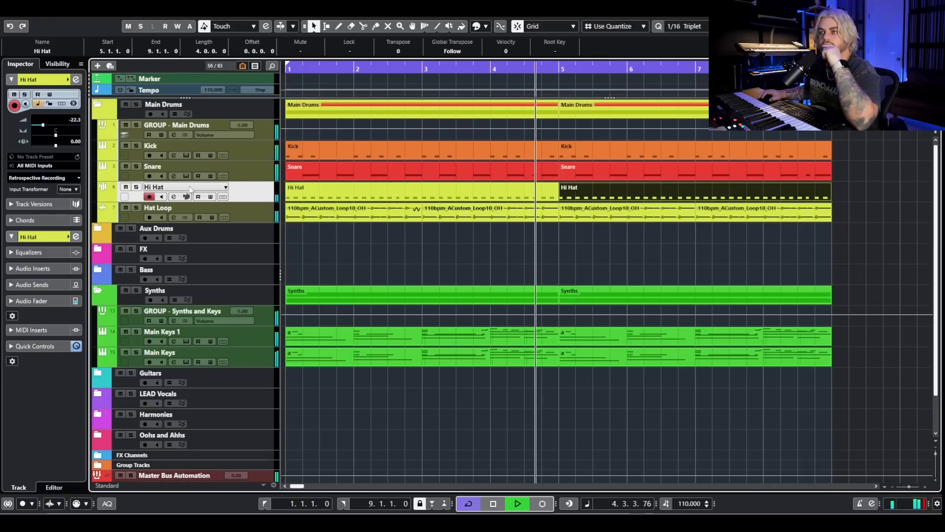
pyautogui.press('space')
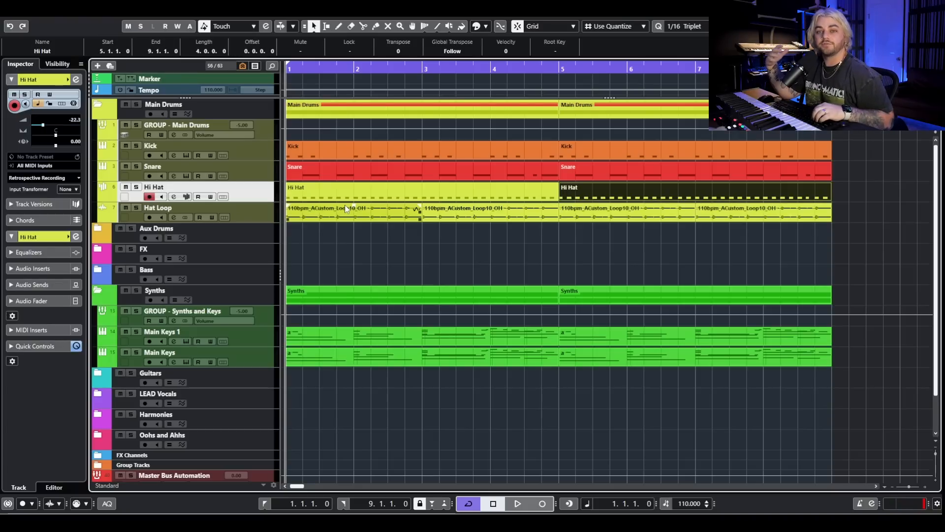
# - Show the hidden Clap Loop, Perc Backbeat Loop, Snare Layer and CLAP - Starlord tracks
pyautogui.click(57, 64)
pyautogui.click(13, 215)
pyautogui.click(12, 228)
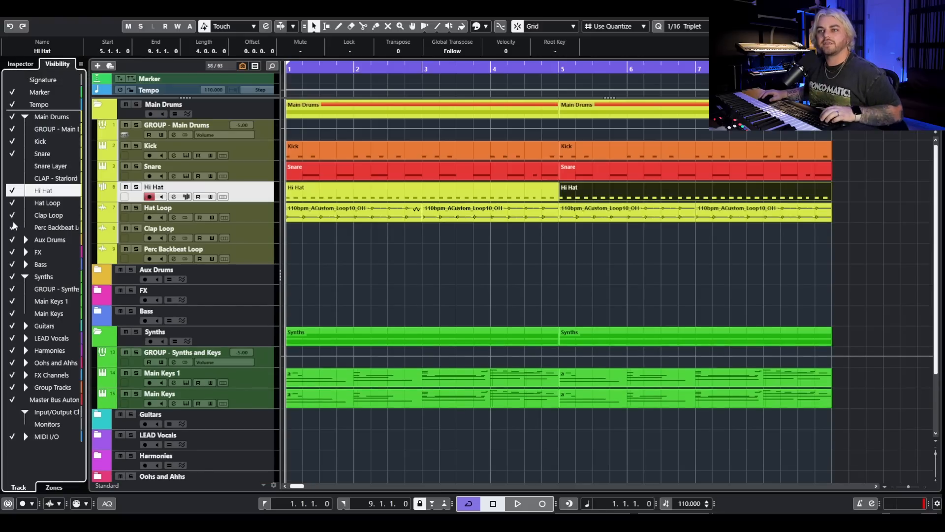
pyautogui.click(12, 166)
pyautogui.click(12, 178)
# - Bring the snare layer, clap, clap loop and percussion loop events from the stored section far along the timeline to bars 1-8
pyautogui.press('g')
pyautogui.press('g')
pyautogui.press('g')
pyautogui.press('g')
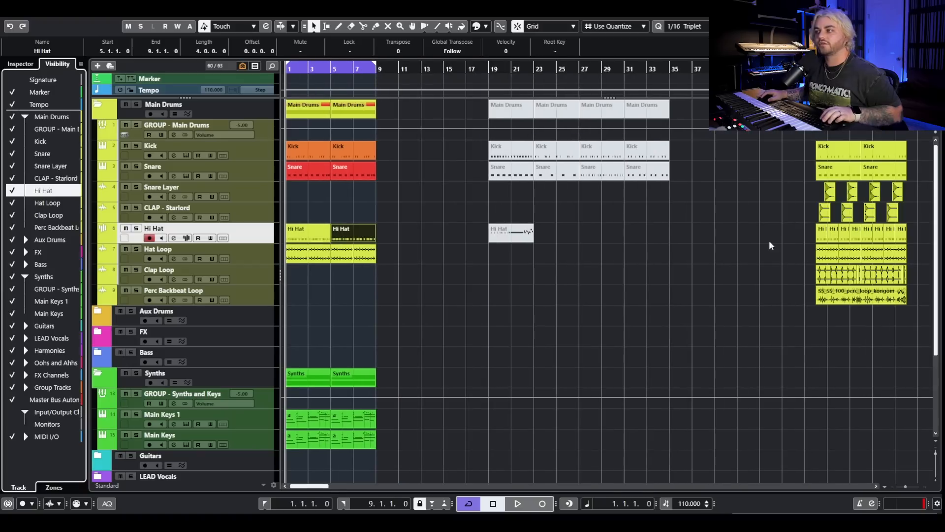
pyautogui.moveTo(747, 196); pyautogui.dragTo(920, 221)
pyautogui.moveTo(924, 330); pyautogui.dragTo(804, 270)
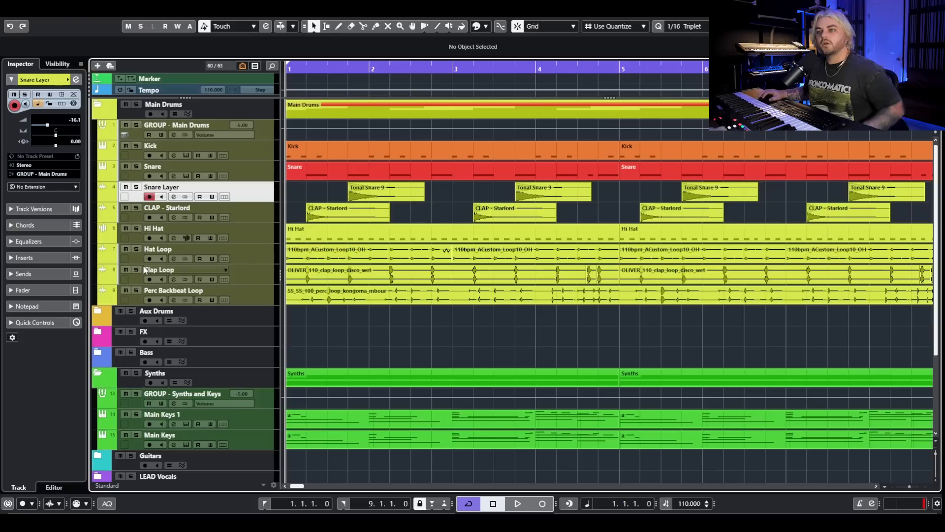
# - Solo the Clap Loop track, play it, and examine its cut events just before bar 5
pyautogui.click(136, 270)
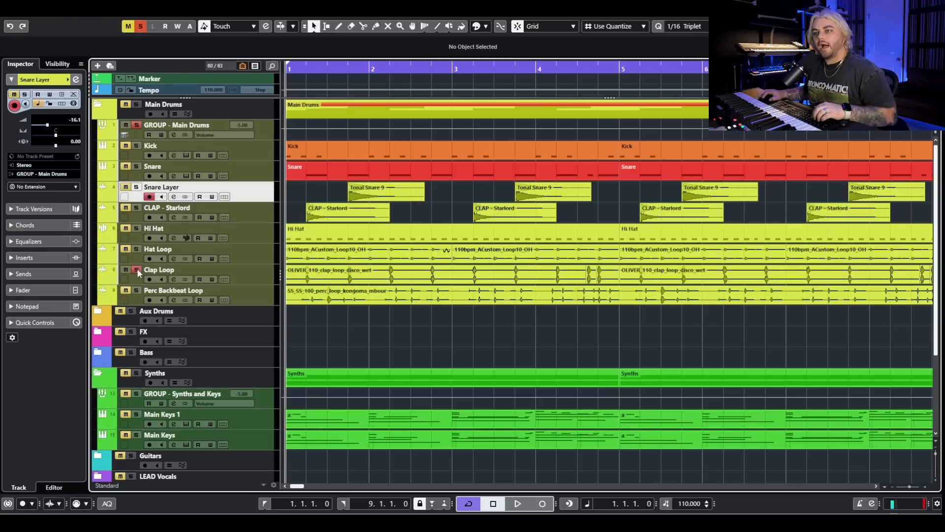
pyautogui.click(243, 270)
pyautogui.press('h')
pyautogui.press('h')
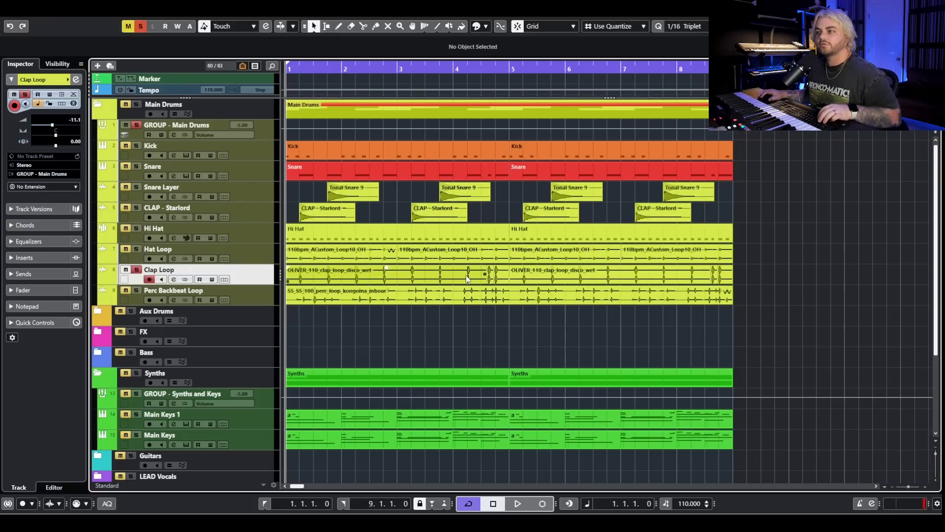
pyautogui.hscroll(-3, 445, 299)
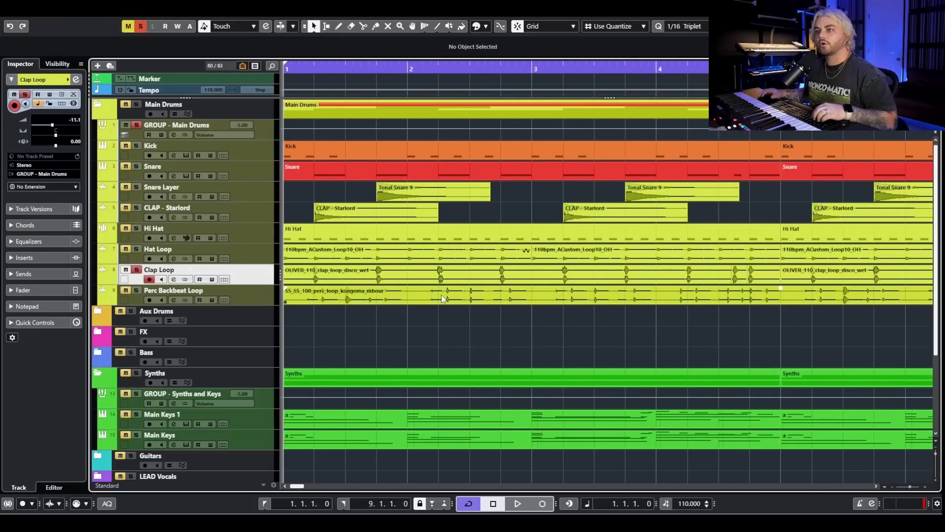
pyautogui.press('space')
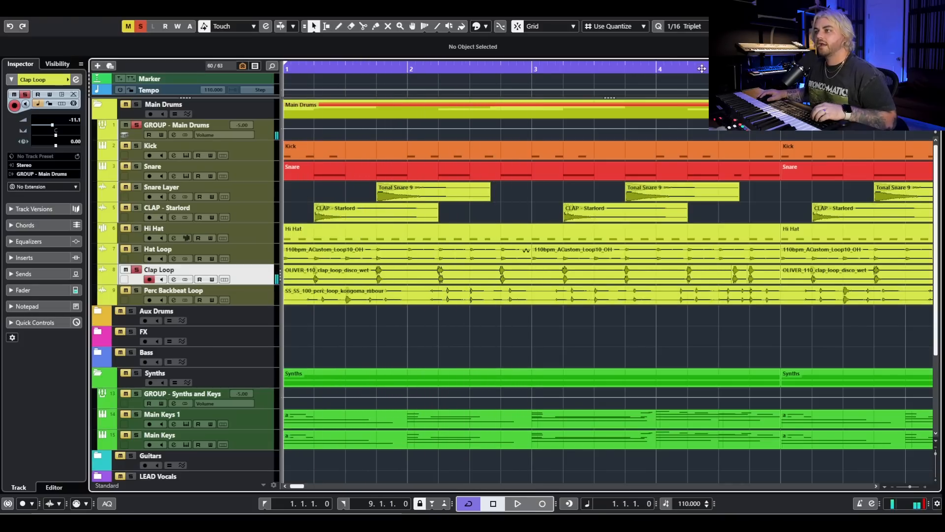
pyautogui.scroll(3, 723, 296)
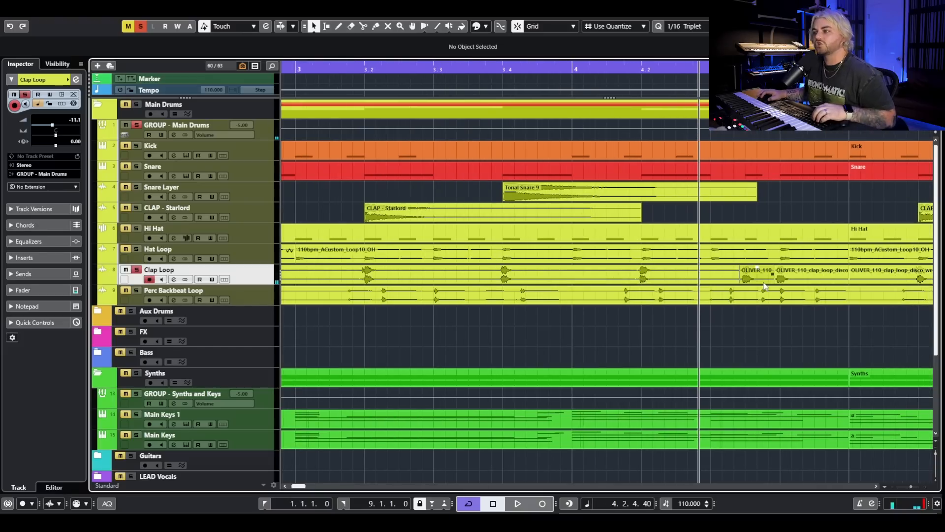
pyautogui.scroll(-4, 761, 309)
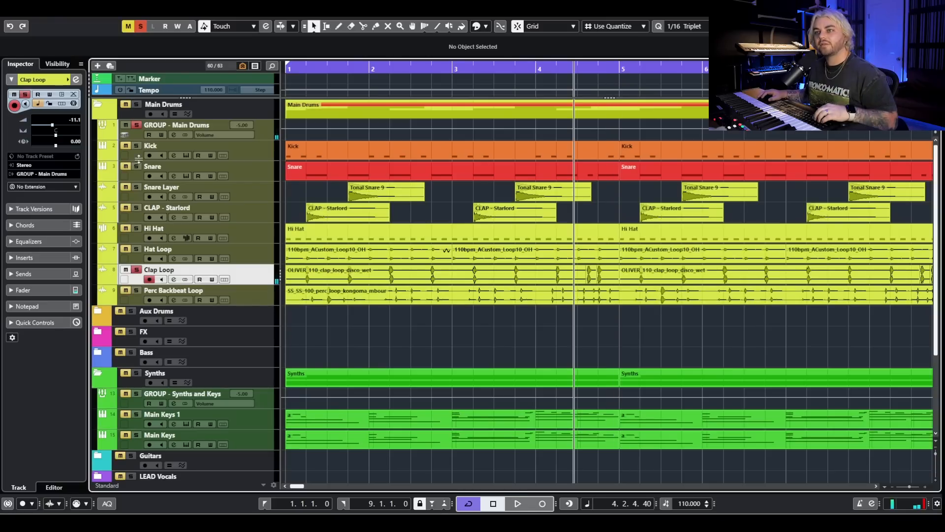
# - Solo the Snare together with the Clap Loop and play both from bar 1
pyautogui.moveTo(346, 66); pyautogui.dragTo(1, 58)
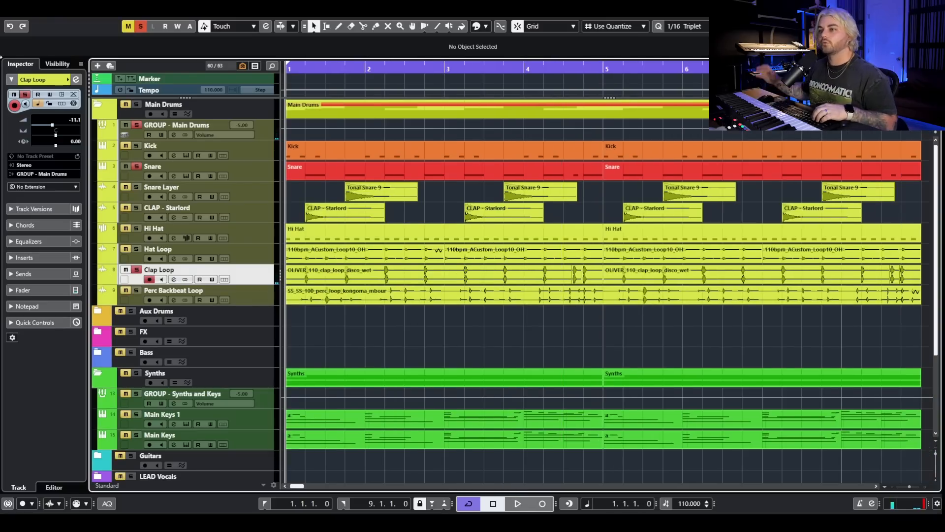
pyautogui.press('space')
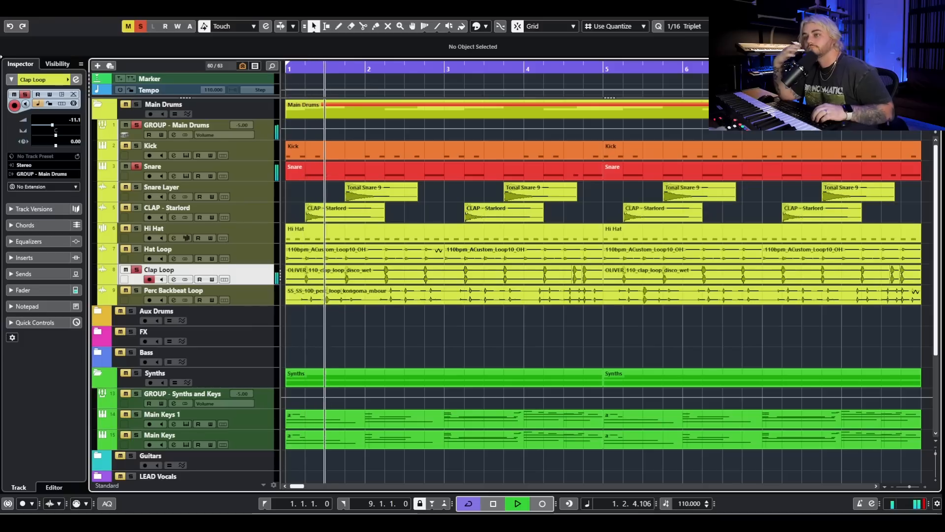
pyautogui.press('space')
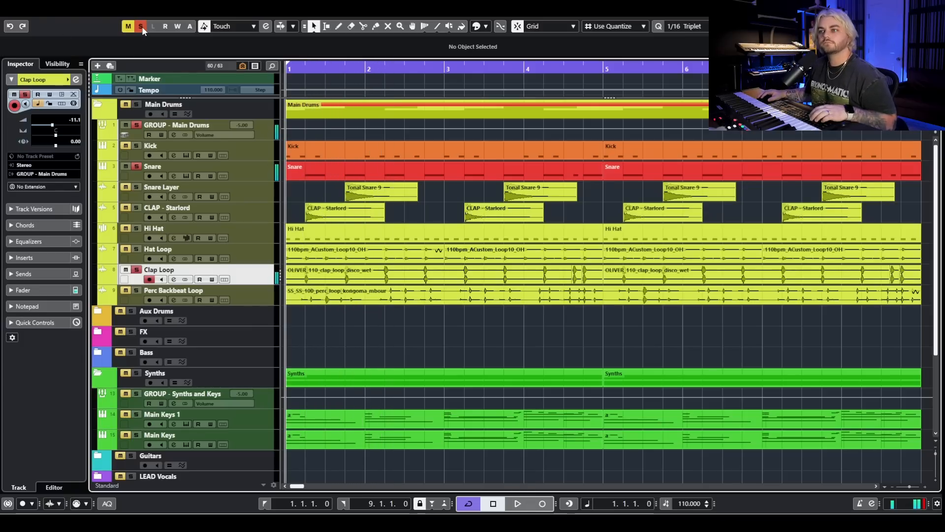
# - Unsolo the Clap Loop and solo the Perc Backbeat Loop track
pyautogui.click(136, 269)
pyautogui.click(127, 298)
pyautogui.click(136, 290)
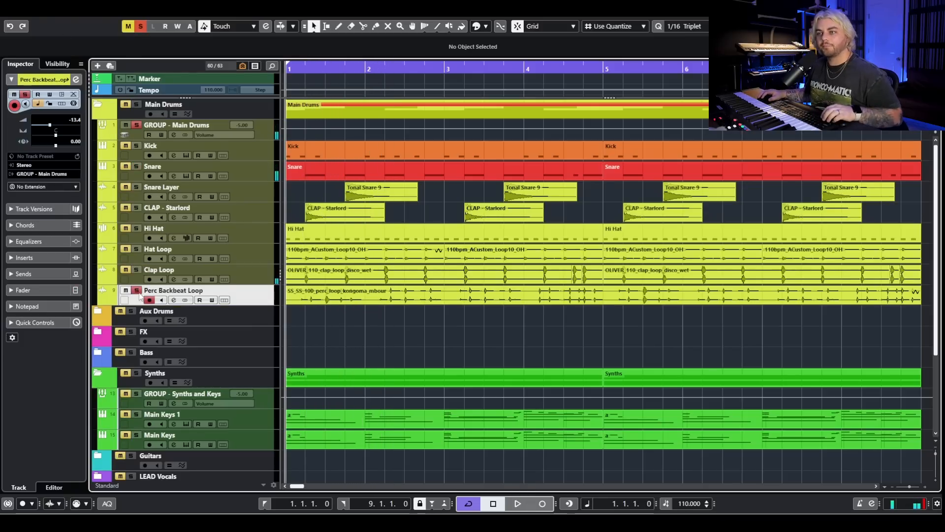
# - Play the soloed Perc Backbeat Loop from bar 1 and listen to its pattern
pyautogui.press('h')
pyautogui.scroll(-5, 346, 307)
pyautogui.press('g')
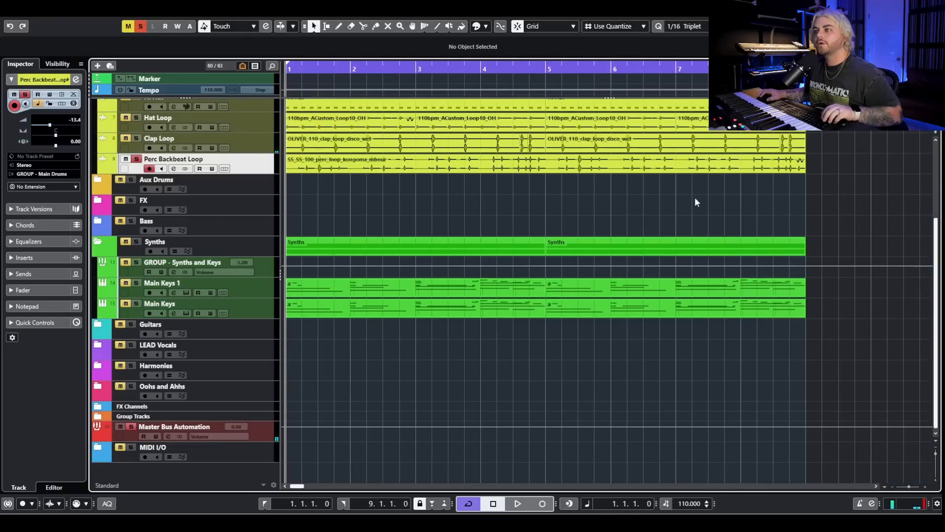
pyautogui.press('1')
pyautogui.press('1')
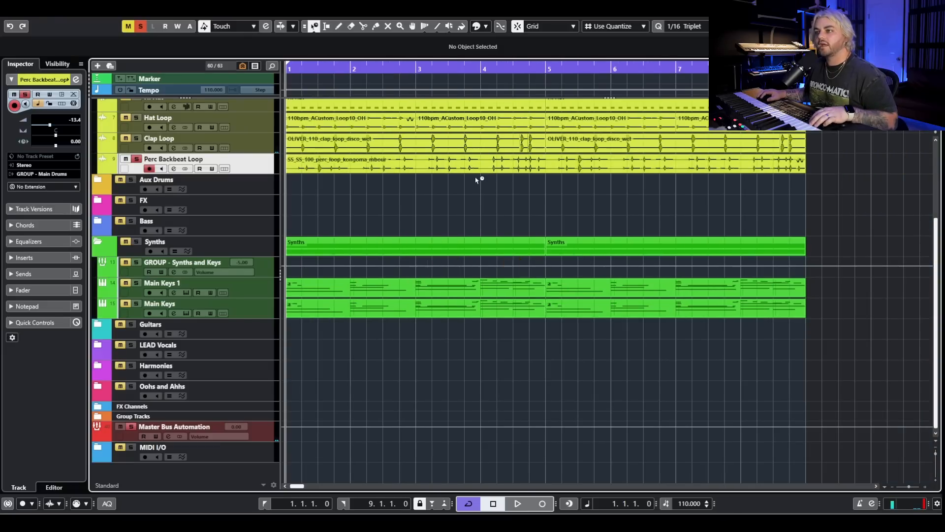
pyautogui.click(804, 170)
pyautogui.press('1')
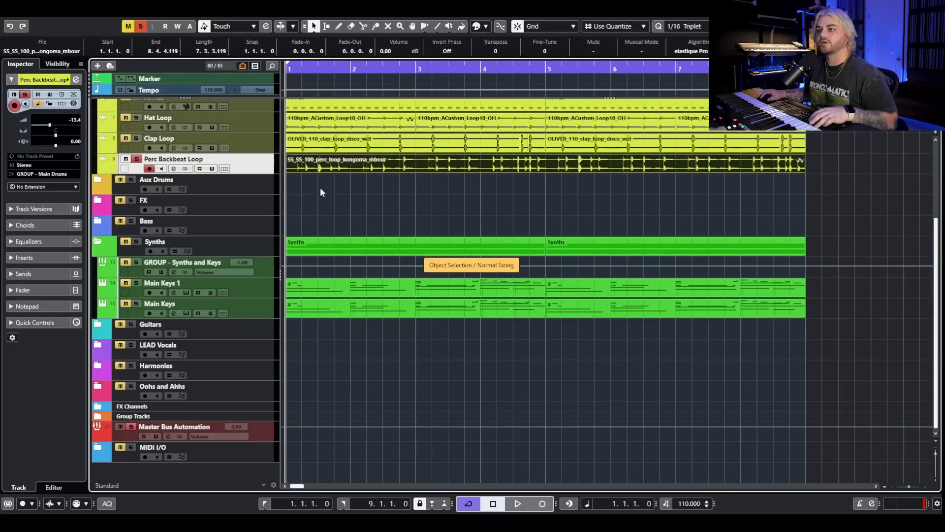
pyautogui.press('space')
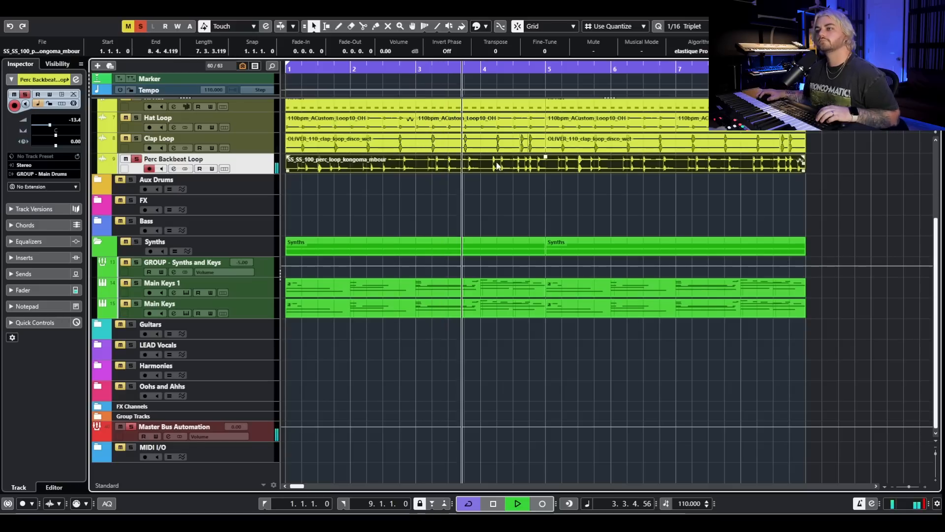
pyautogui.press('space')
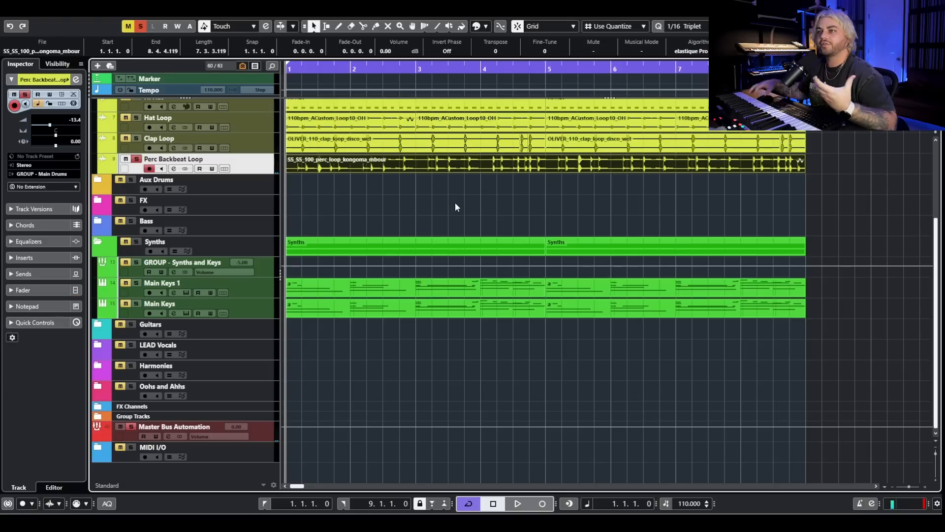
# - Solo the Kick and Snare alongside the Perc Backbeat Loop and play all three together from bar 1
pyautogui.scroll(3, 410, 193)
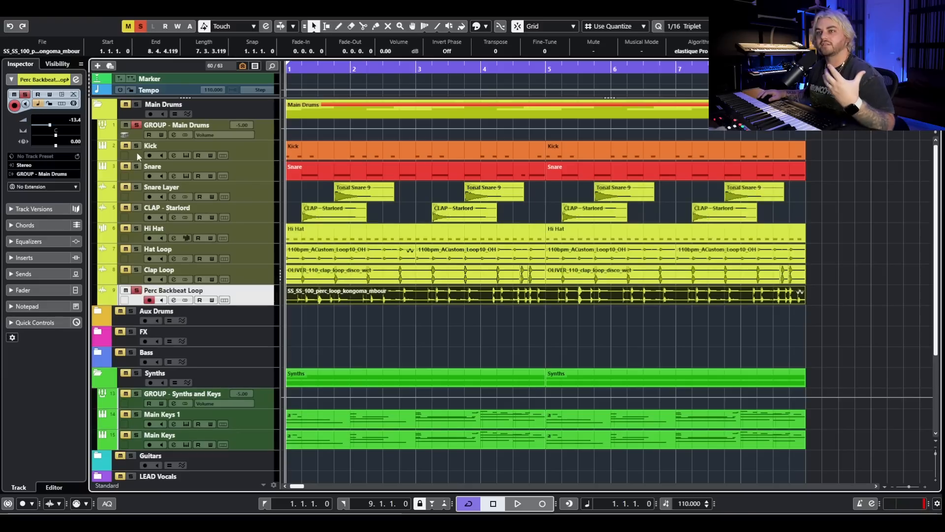
pyautogui.press('h')
pyautogui.press('h')
pyautogui.press('h')
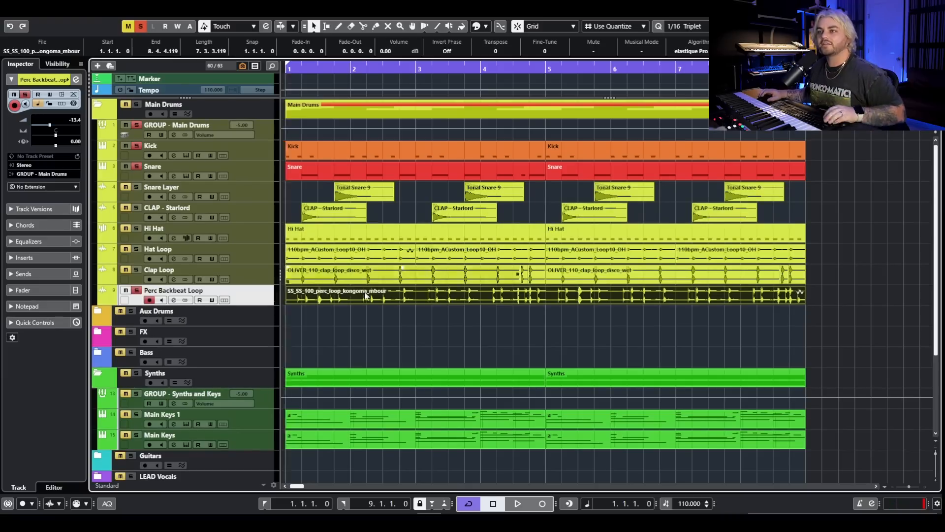
pyautogui.press('space')
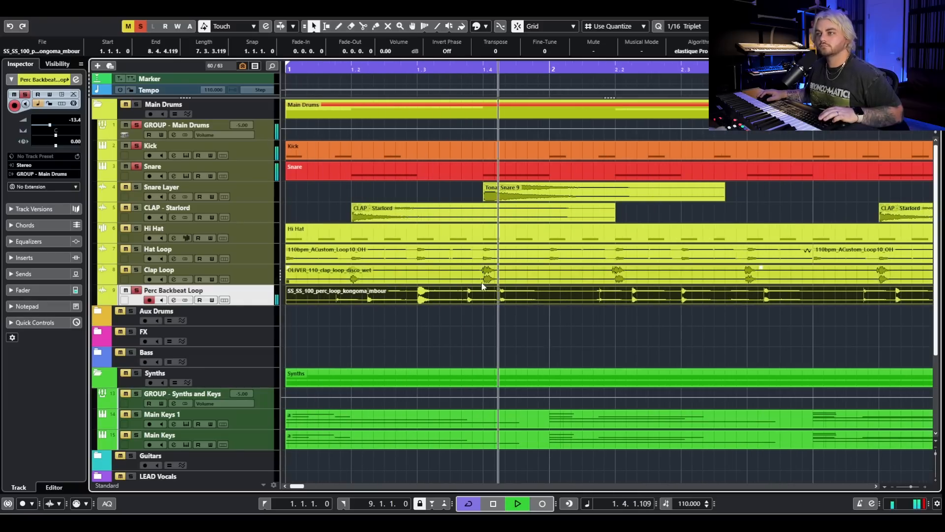
pyautogui.press('g')
pyautogui.press('g')
pyautogui.press('g')
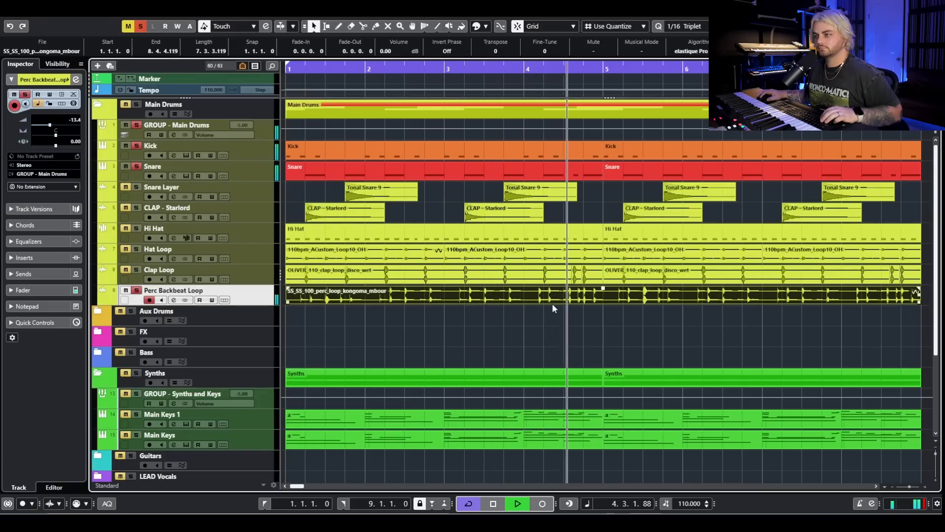
pyautogui.press('g')
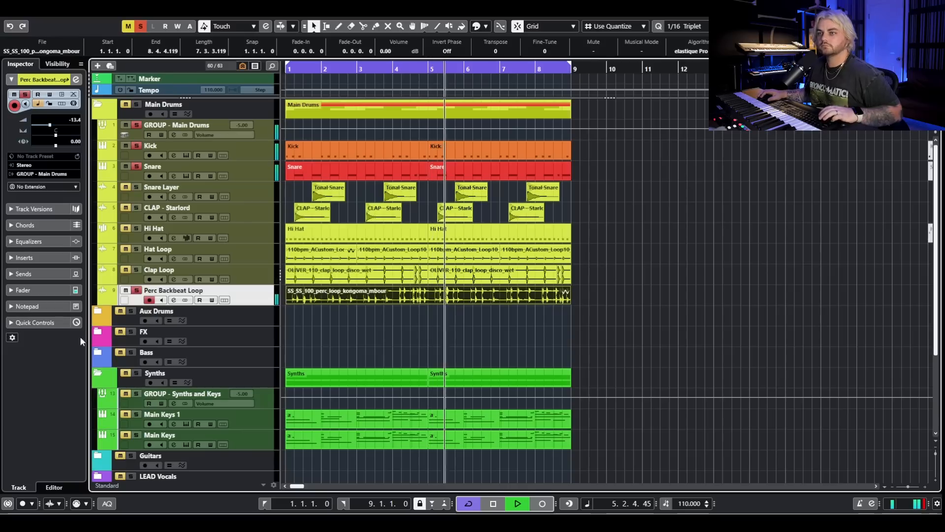
pyautogui.press('space')
# - Clear all track solos and play the full drum beat with the synths from bar 1
pyautogui.click(137, 290)
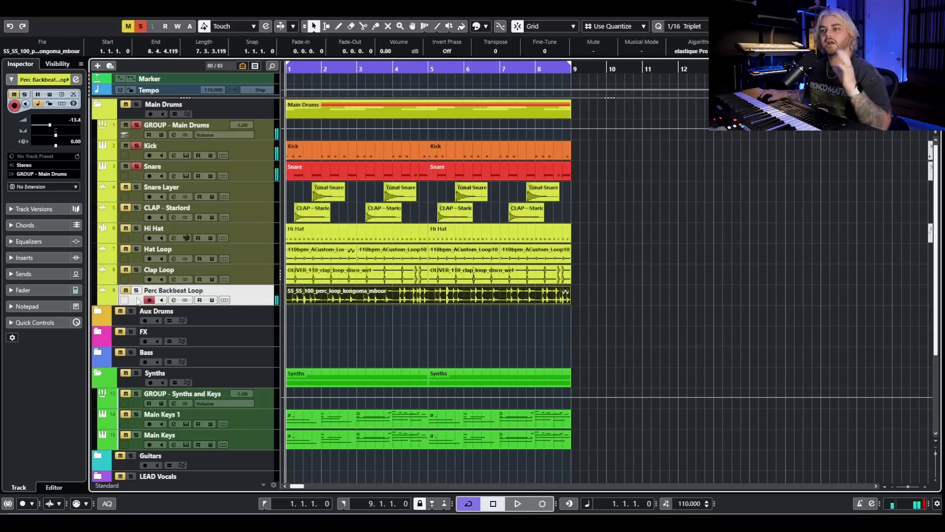
pyautogui.click(140, 28)
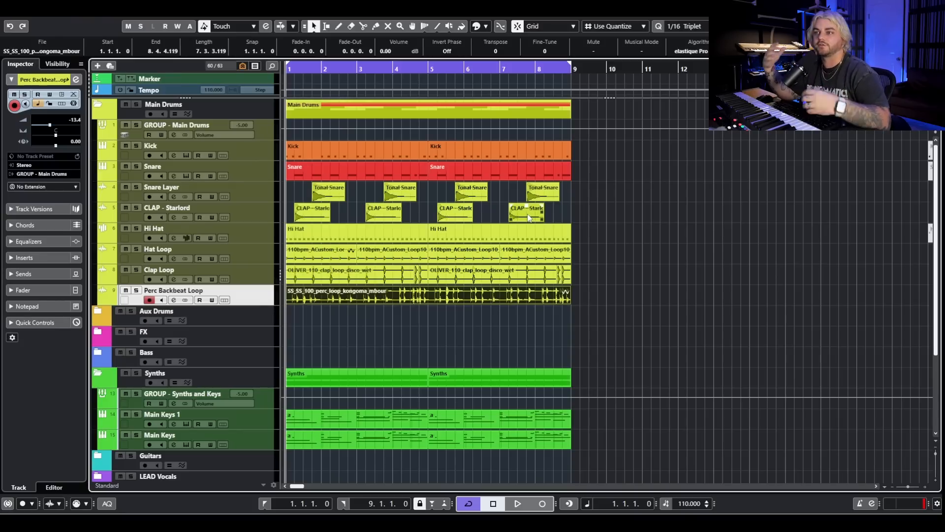
pyautogui.press('h')
pyautogui.press('h')
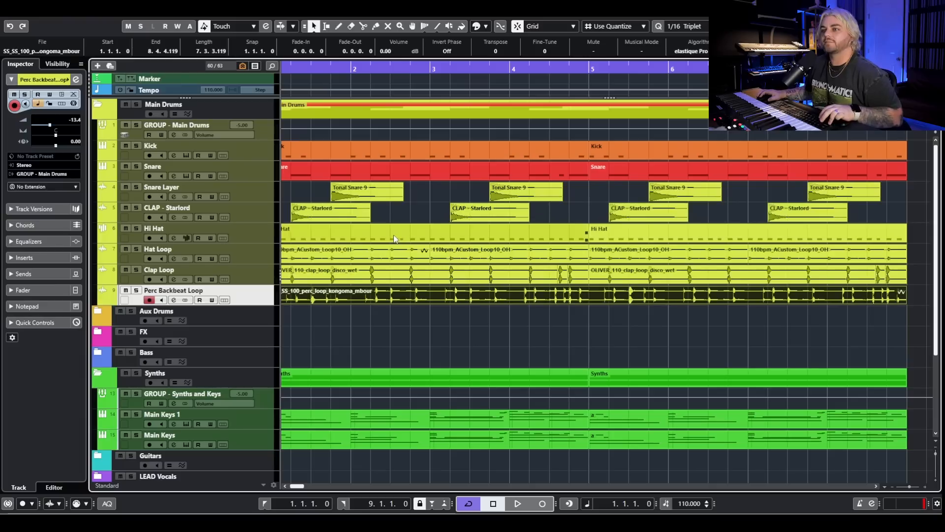
pyautogui.moveTo(297, 212); pyautogui.dragTo(394, 194)
pyautogui.press('g')
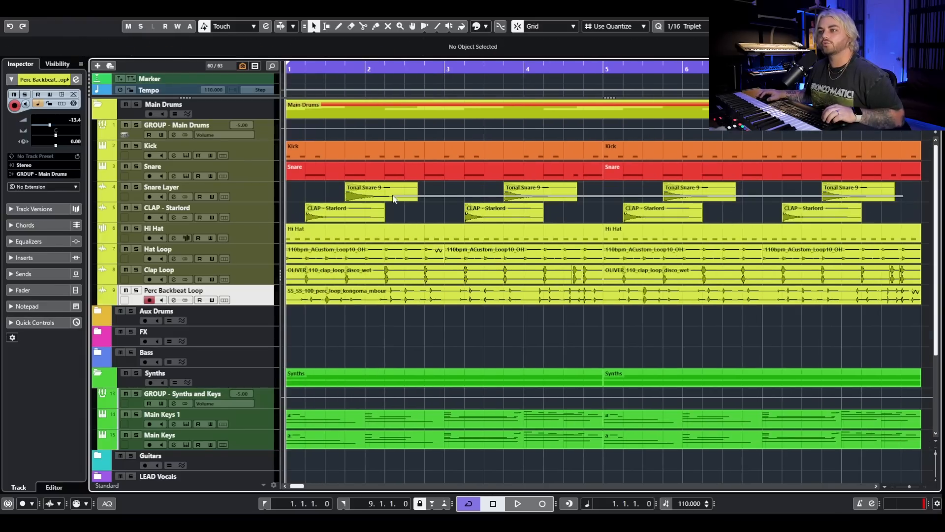
pyautogui.press('g')
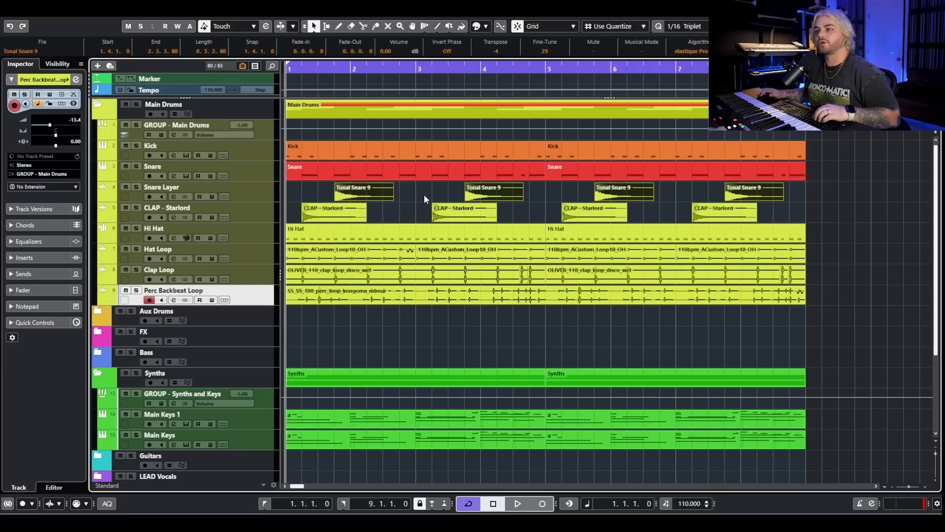
pyautogui.press('space')
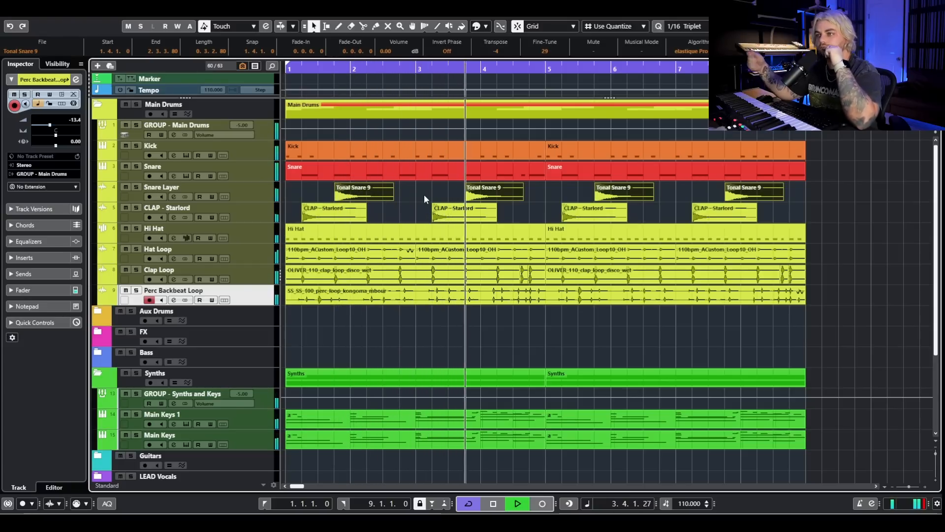
pyautogui.press('g')
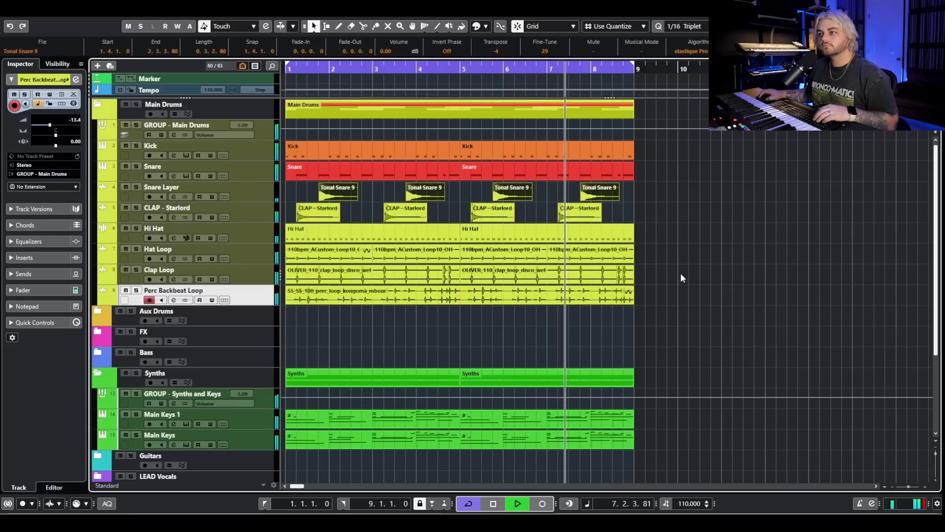
pyautogui.press('space')
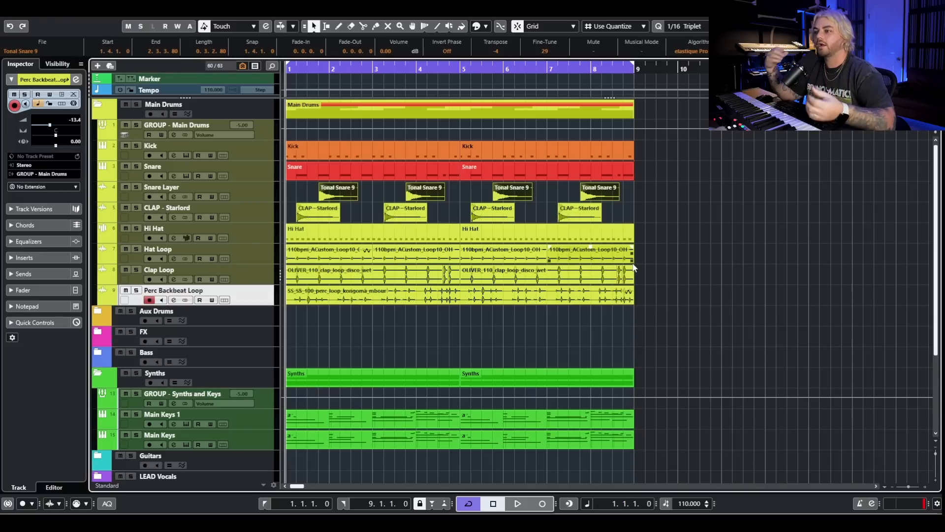
# - Move the kick and snare events from bars 1-8 to bars 9-16 and set the grid quantize value to 1/1
pyautogui.press('g')
pyautogui.press('g')
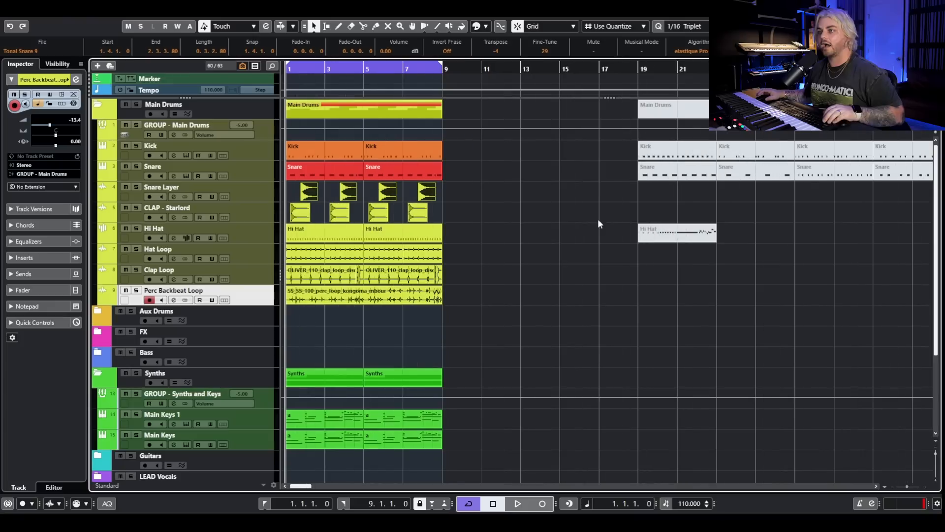
pyautogui.moveTo(482, 165)
pyautogui.mouseDown()
pyautogui.moveTo(335, 150)
pyautogui.moveTo(537, 149)
pyautogui.moveTo(474, 150)
pyautogui.mouseUp()
pyautogui.click(684, 26)
pyautogui.click(689, 38)
# - Copy the muted kick and snare events stored at bar 19 to bar 1 and unmute them
pyautogui.click(618, 155)
pyautogui.moveTo(618, 156); pyautogui.dragTo(684, 180)
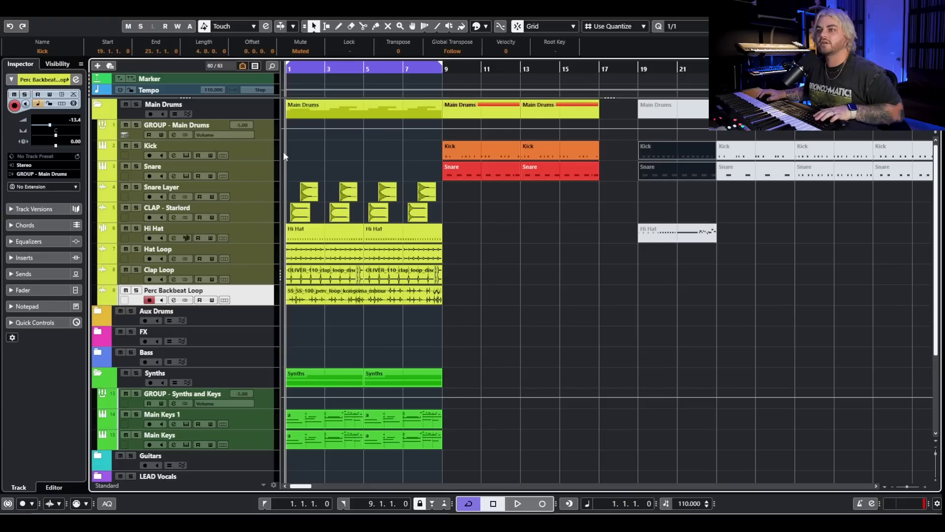
pyautogui.moveTo(295, 69); pyautogui.dragTo(282, 74)
pyautogui.hotkey('ctrl', 'l')
pyautogui.scroll(3, 312, 151)
pyautogui.hotkey('alt', 'm')
pyautogui.hscroll(-2, 395, 157)
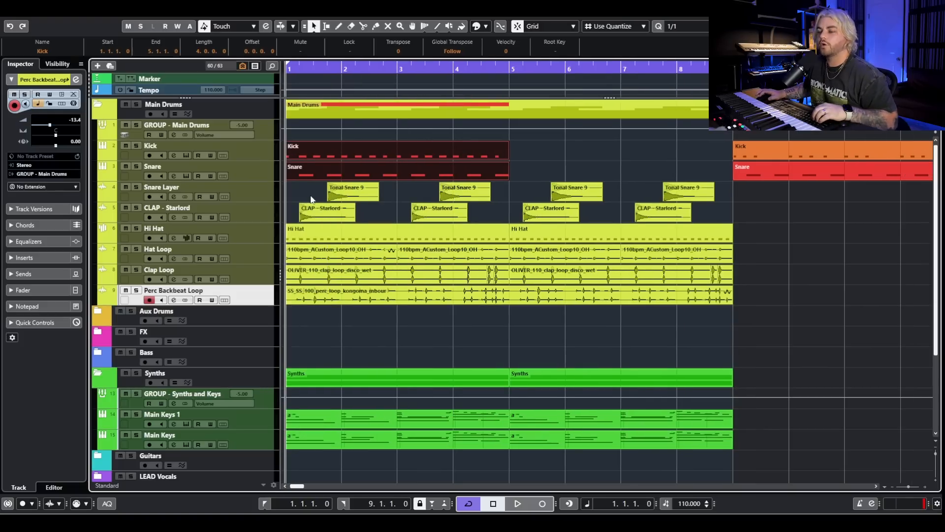
# - Duplicate the new kick and snare events into bars 5-8 while playing the arrangement
pyautogui.press('space')
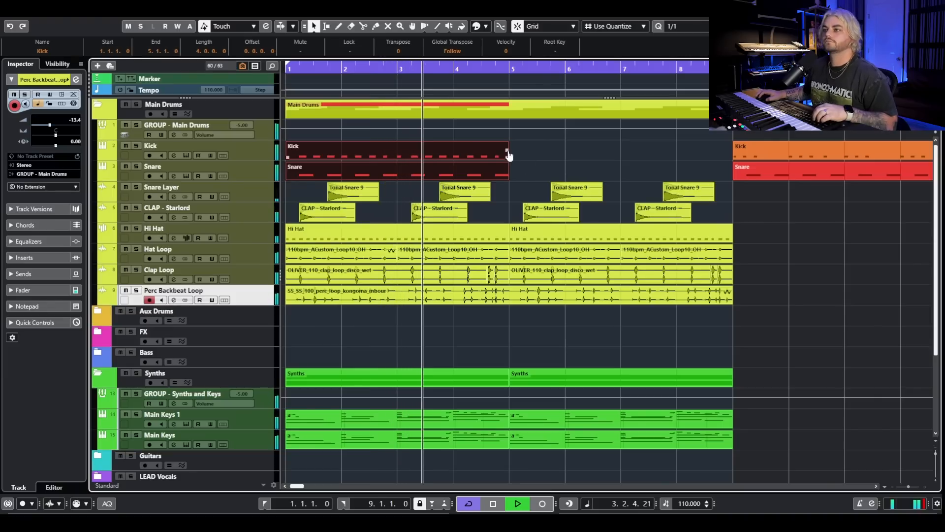
pyautogui.moveTo(511, 155); pyautogui.dragTo(608, 148)
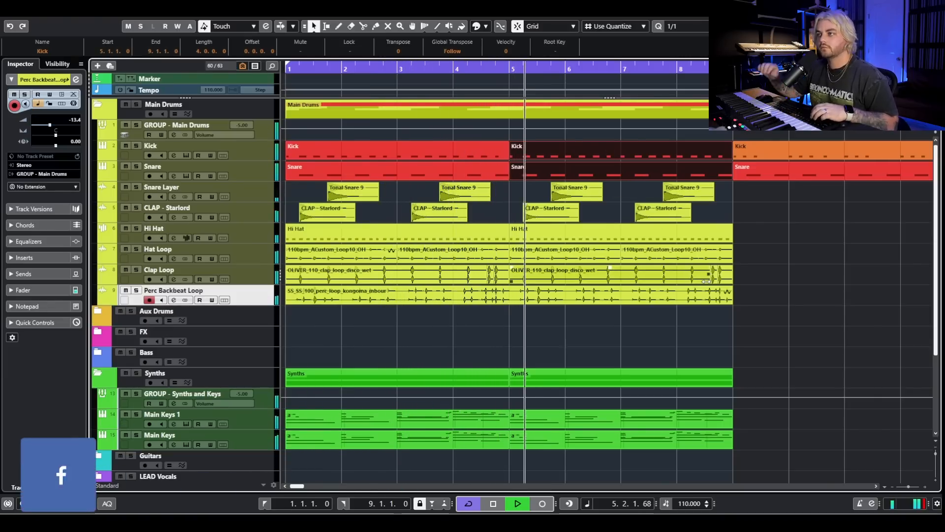
pyautogui.press('space')
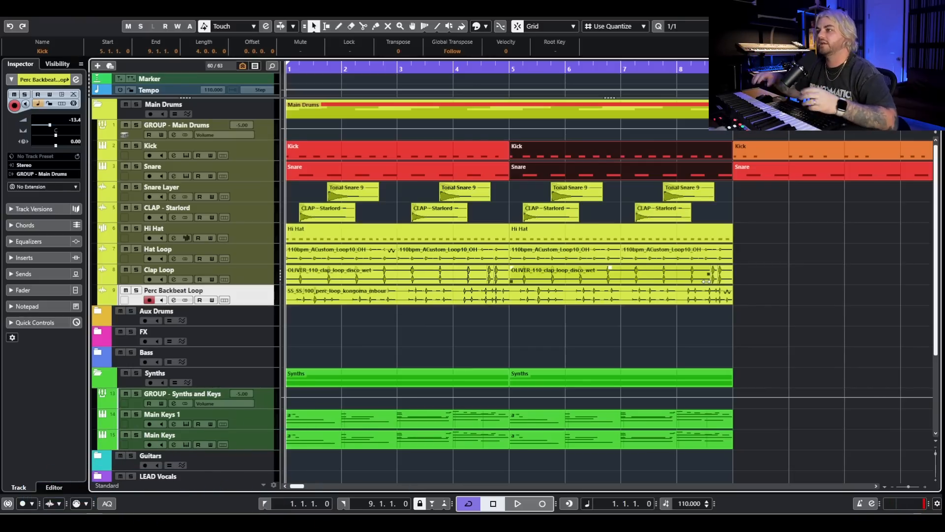
# - Play the arrangement from bar 1 again to hear the alternative kick and snare pattern
pyautogui.press('g')
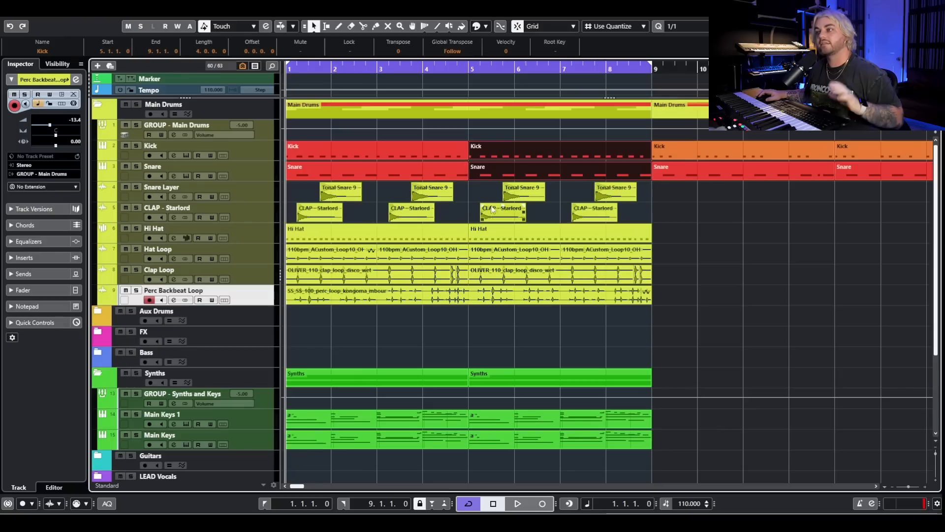
pyautogui.press('g')
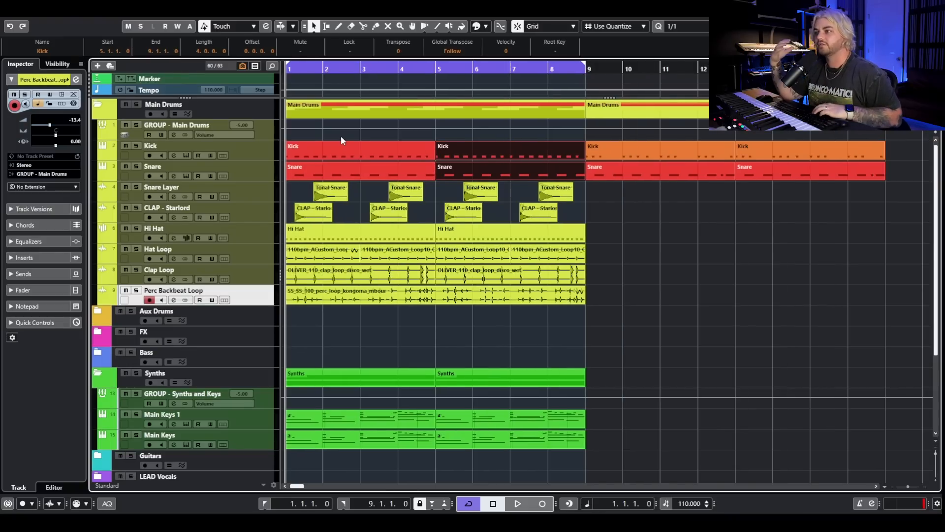
pyautogui.press('space')
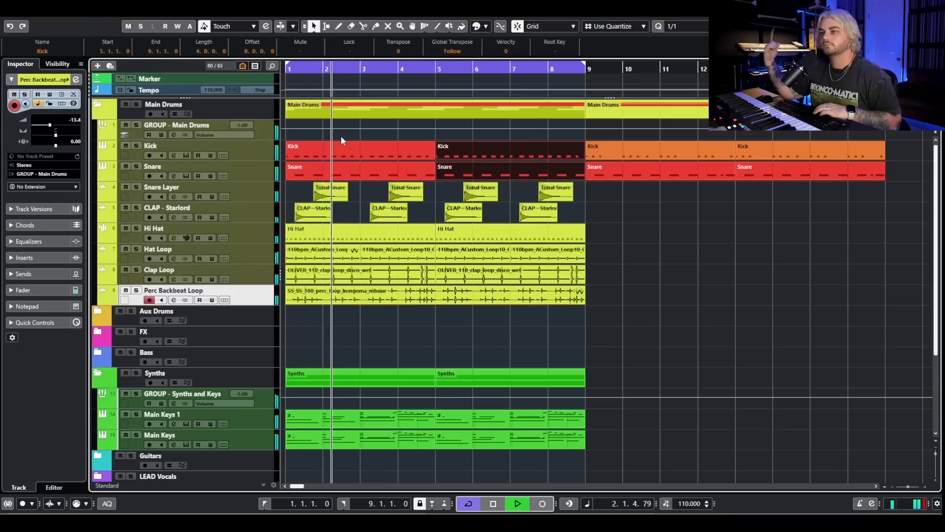
pyautogui.press('space')
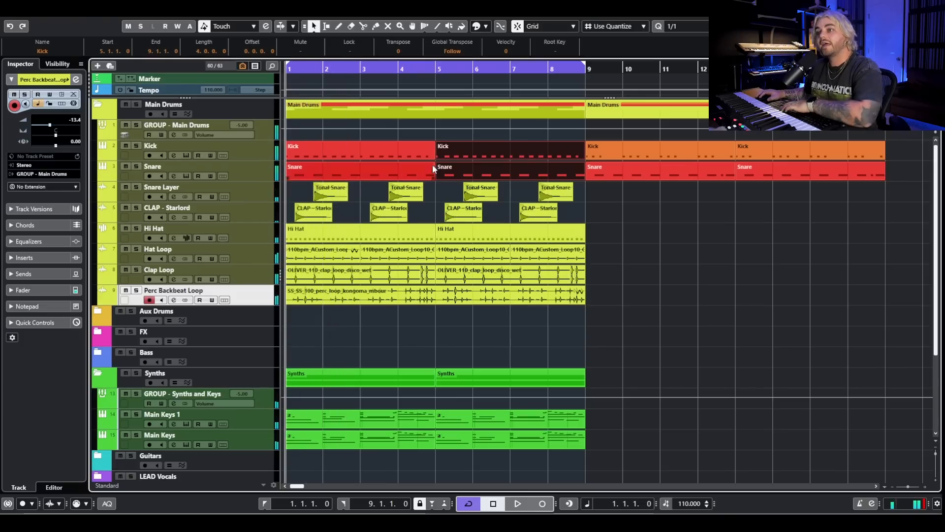
# - Delete the alternative kick and snare events from bars 1-8
pyautogui.click(411, 147)
pyautogui.press('Delete')
pyautogui.press('Delete')
pyautogui.click(434, 170)
pyautogui.press('Delete')
pyautogui.press('Delete')
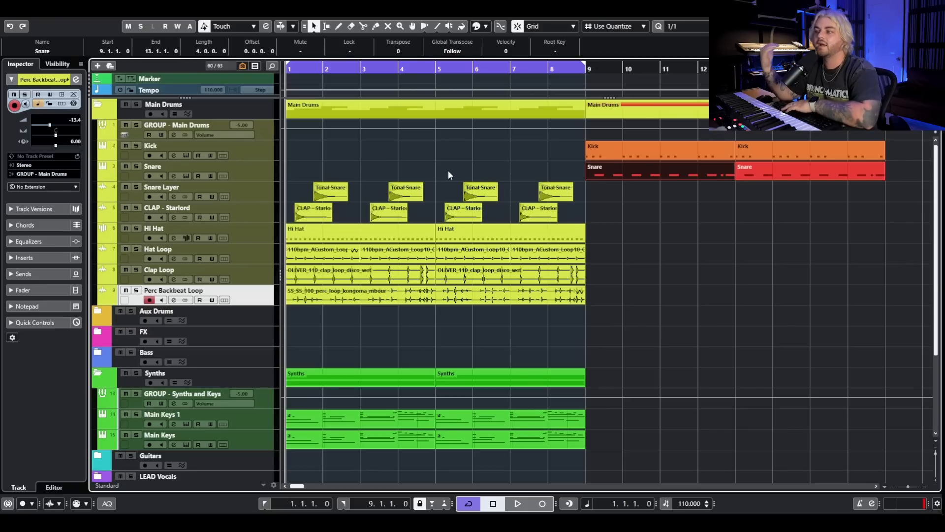
# - Copy another muted kick and snare variation from the stored section to bar 1 and unmute both events
pyautogui.click(673, 156)
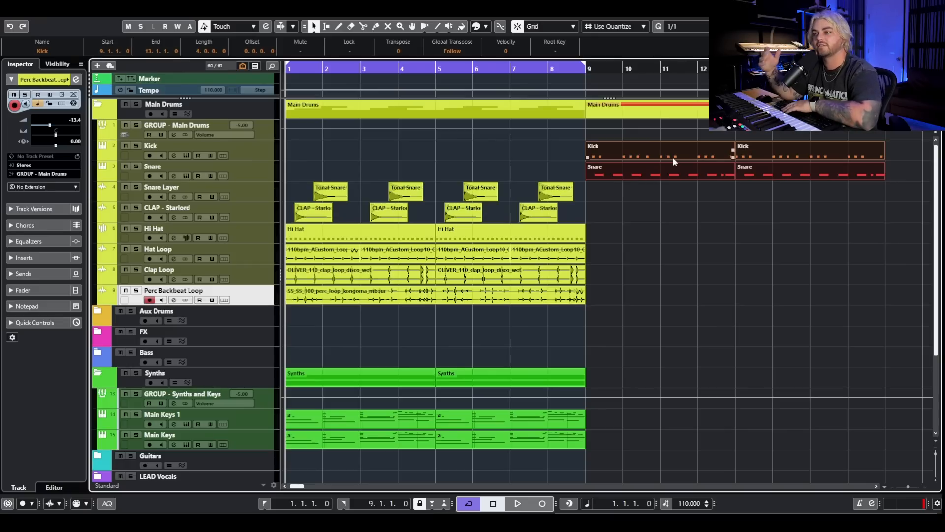
pyautogui.press('g')
pyautogui.press('g')
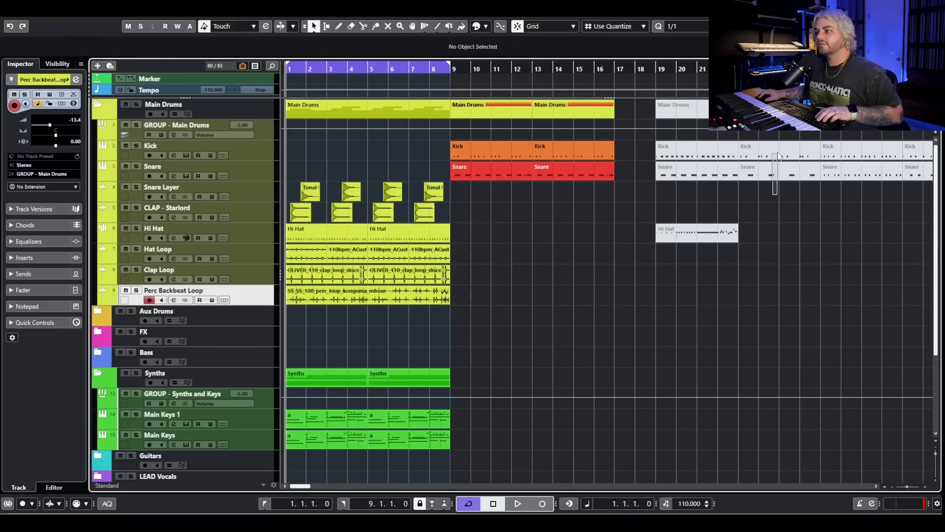
pyautogui.click(852, 153)
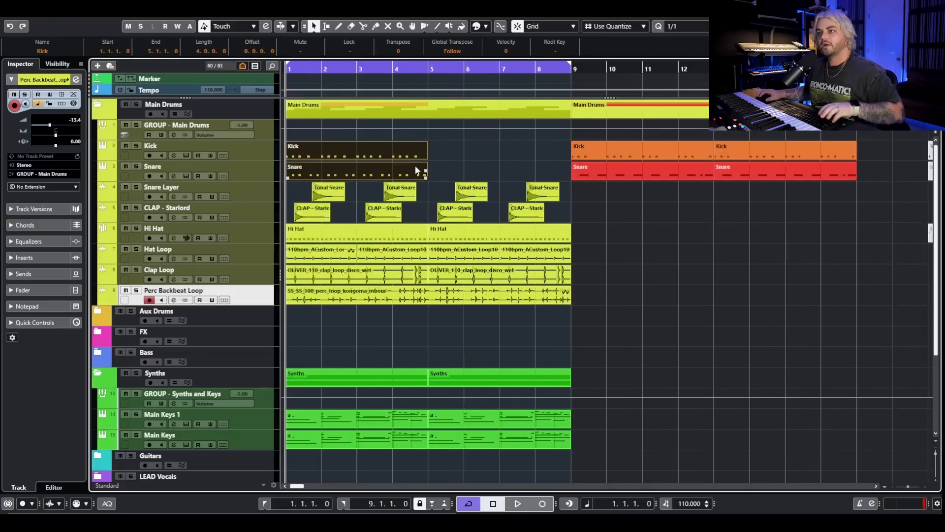
pyautogui.press('h')
pyautogui.press('h')
pyautogui.press('h')
pyautogui.press('h')
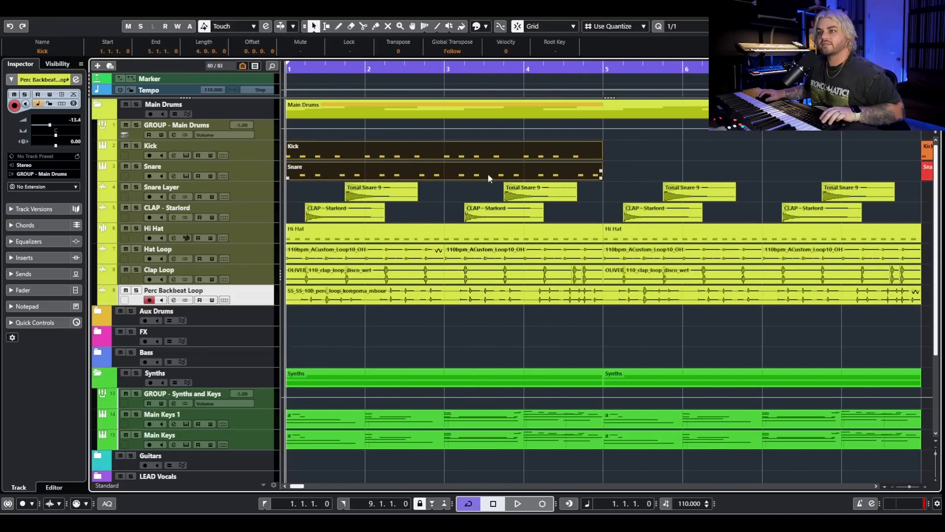
# - Replace the kick event in bars 1-4 with the red kick pattern, keeping the new snare variation
pyautogui.click(665, 162)
pyautogui.press('g')
pyautogui.press('g')
pyautogui.click(382, 146)
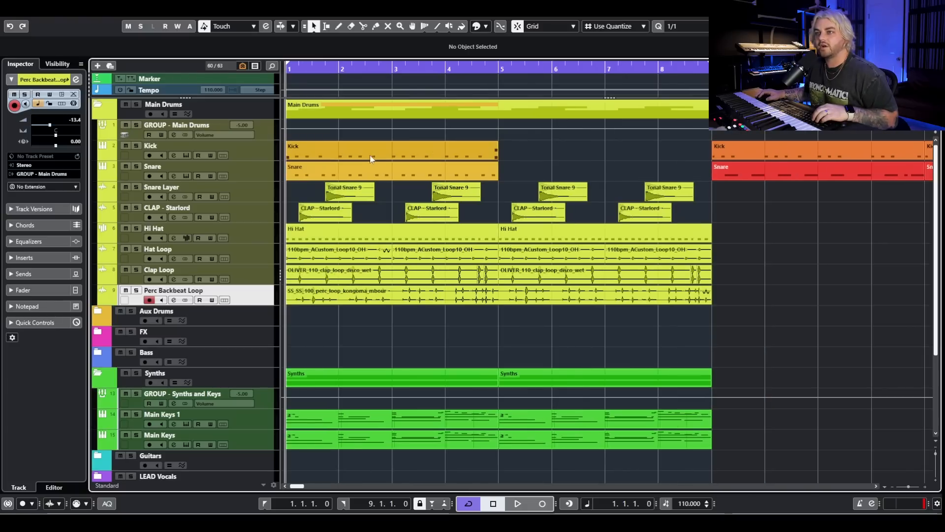
pyautogui.press('h')
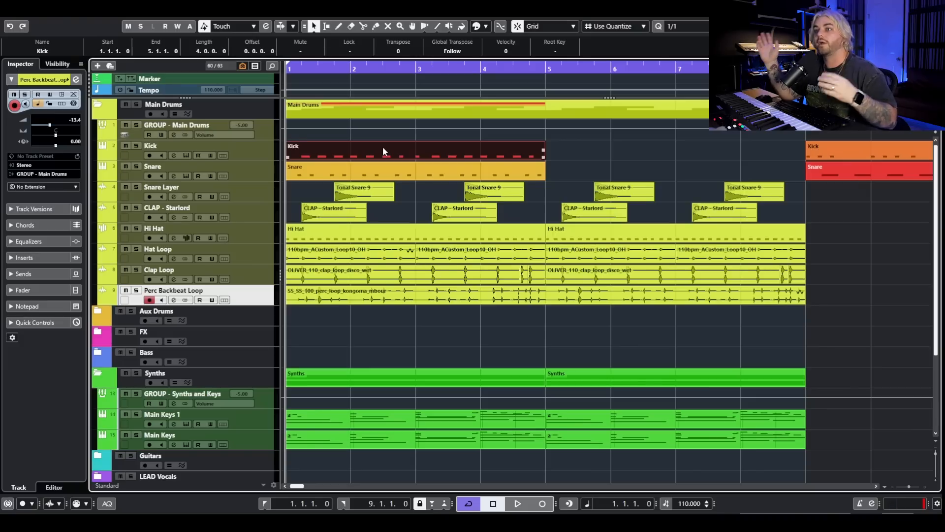
# - Play the arrangement from bar 1 to hear the current patterns, and delete the kick and snare events from bars 1-4
pyautogui.press('space')
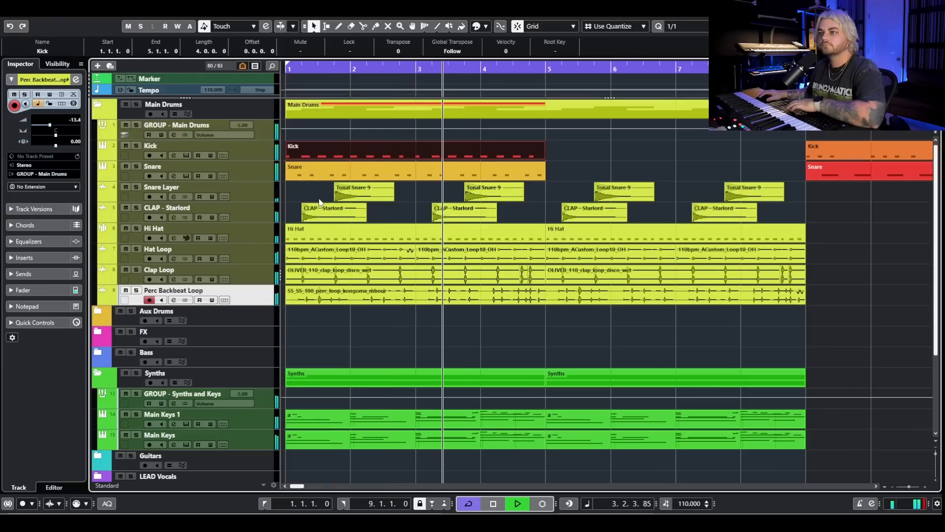
pyautogui.press('space')
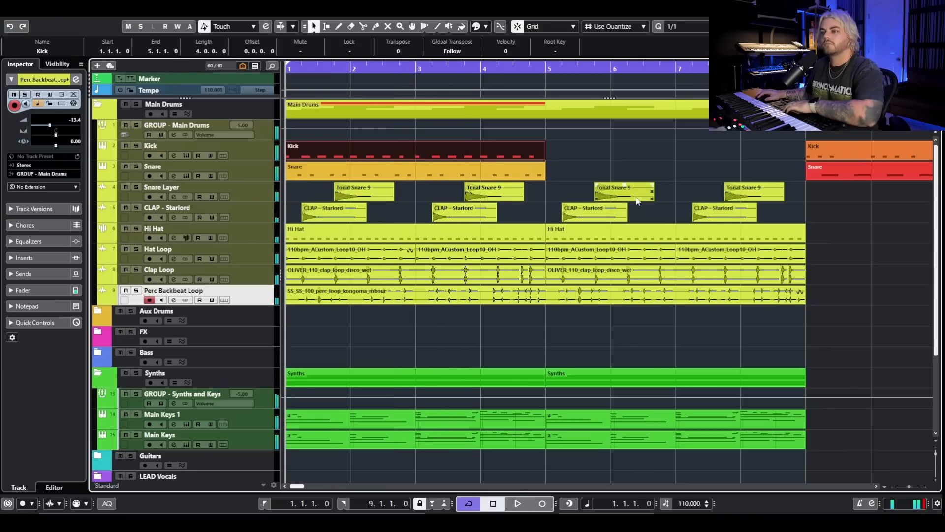
pyautogui.moveTo(561, 155); pyautogui.dragTo(490, 167)
pyautogui.press('Delete')
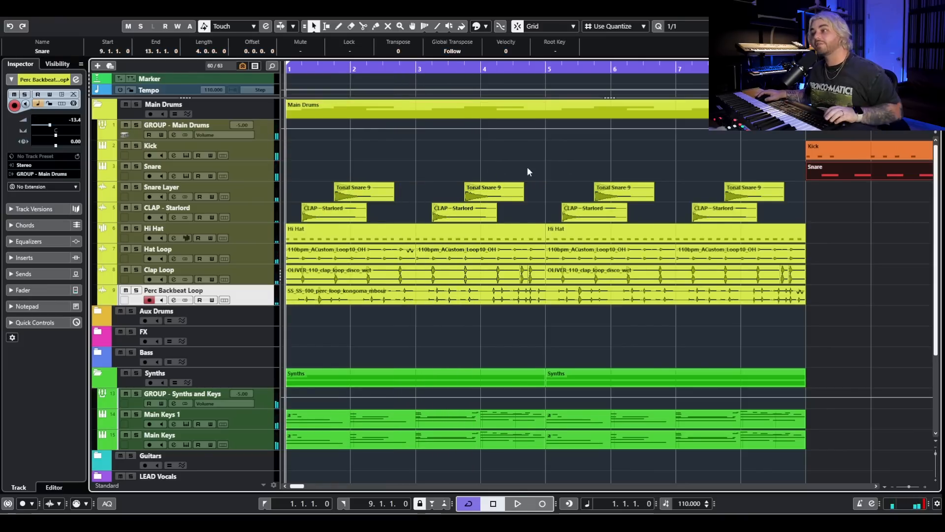
# - Copy the muted kick and snare variation from bar 31 to bar 1 and unmute both copied events
pyautogui.press('g')
pyautogui.press('g')
pyautogui.moveTo(672, 204); pyautogui.dragTo(654, 152)
pyautogui.press('Right')
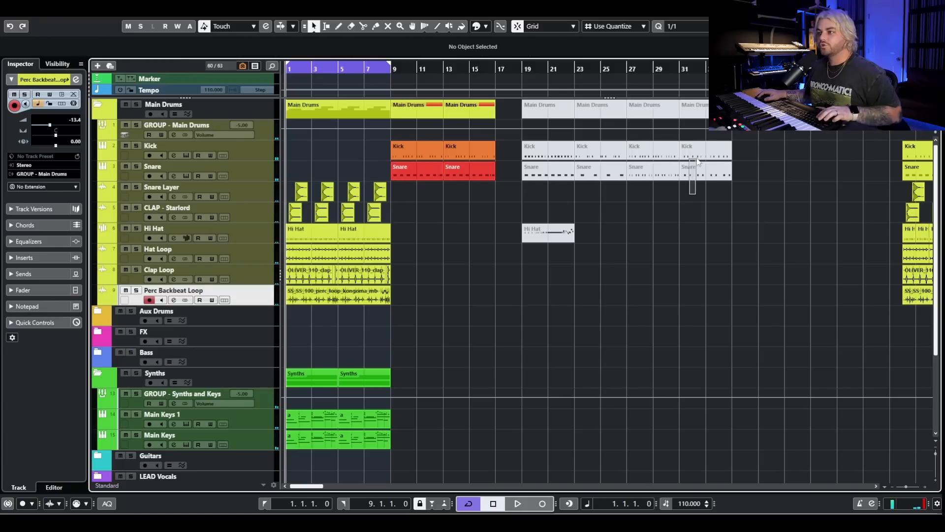
pyautogui.scroll(3, 315, 147)
pyautogui.press('h')
pyautogui.press('h')
pyautogui.press('h')
pyautogui.press('h')
pyautogui.press('h')
pyautogui.press('h')
pyautogui.press('h')
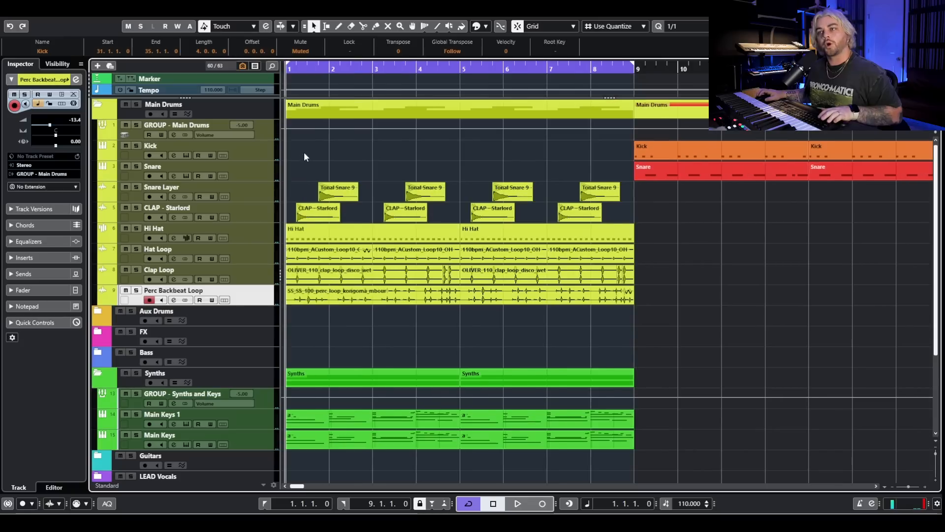
pyautogui.hotkey('ctrl', 'l')
pyautogui.press('g')
pyautogui.press('g')
pyautogui.press('g')
pyautogui.press('g')
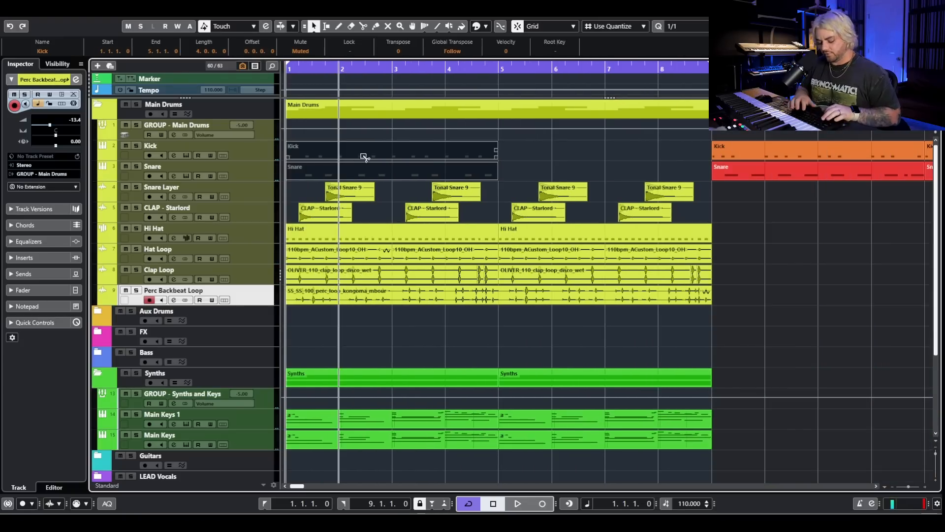
pyautogui.hotkey('shift', 'u')
pyautogui.click(301, 185)
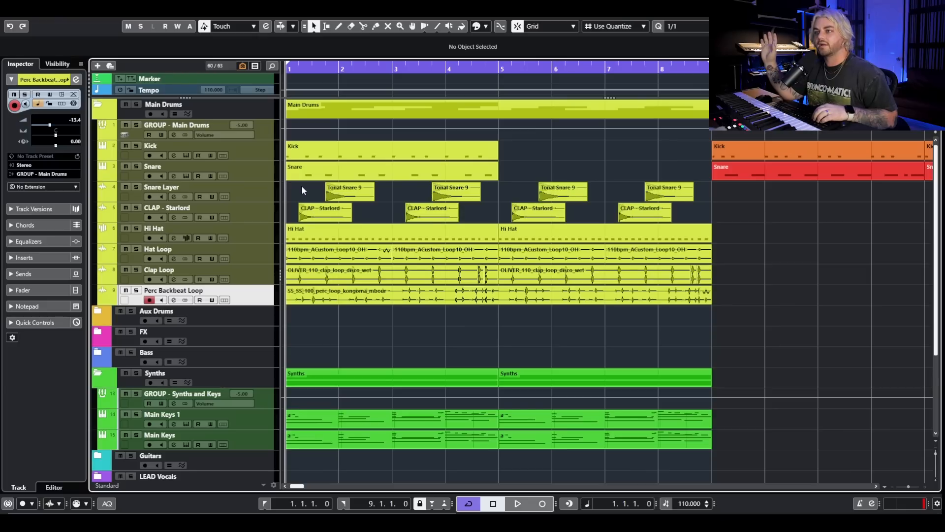
# - Mute all snare layer and clap sample events in bars 1-8 and play the new variation without them
pyautogui.moveTo(298, 181); pyautogui.dragTo(738, 211)
pyautogui.hotkey('shift', 'm')
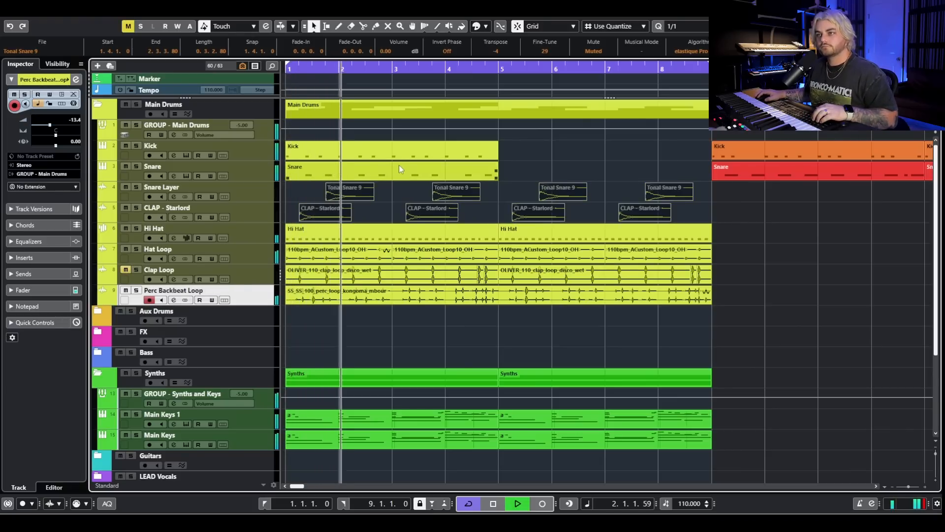
pyautogui.press('space')
# - Move the second kick note of bar 2 to 2.2.1 on a 1/8 grid and play the edited pattern
pyautogui.doubleClick(375, 155)
pyautogui.moveTo(344, 304); pyautogui.dragTo(314, 298)
pyautogui.hotkey('shift', 'f')
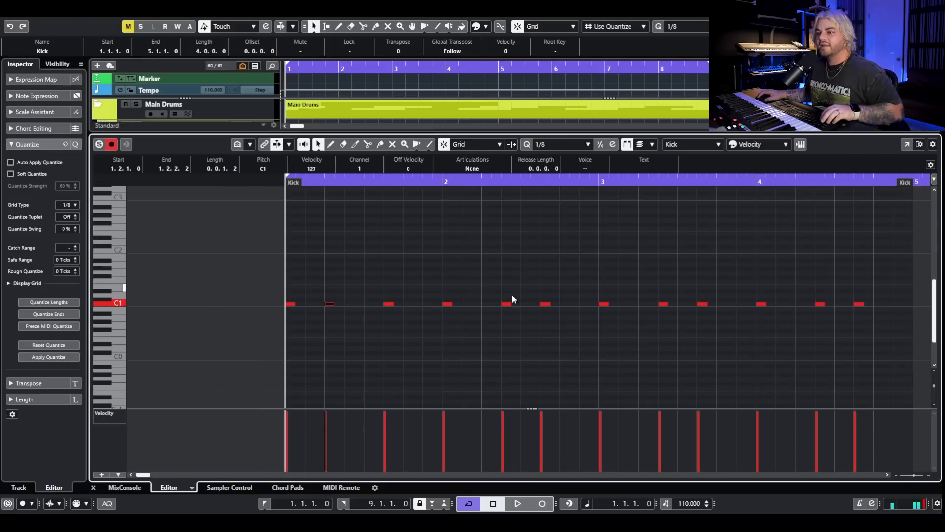
pyautogui.moveTo(509, 303); pyautogui.dragTo(482, 303)
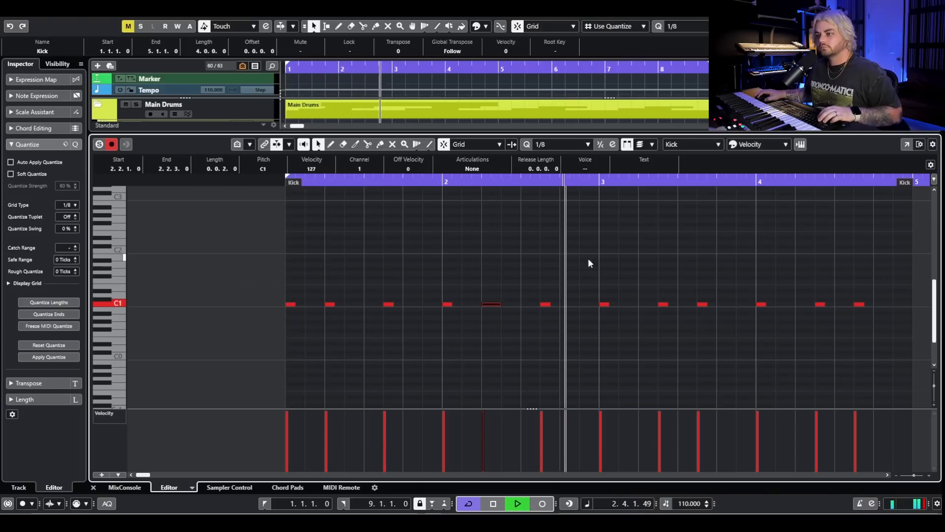
pyautogui.press('space')
pyautogui.press('Return')
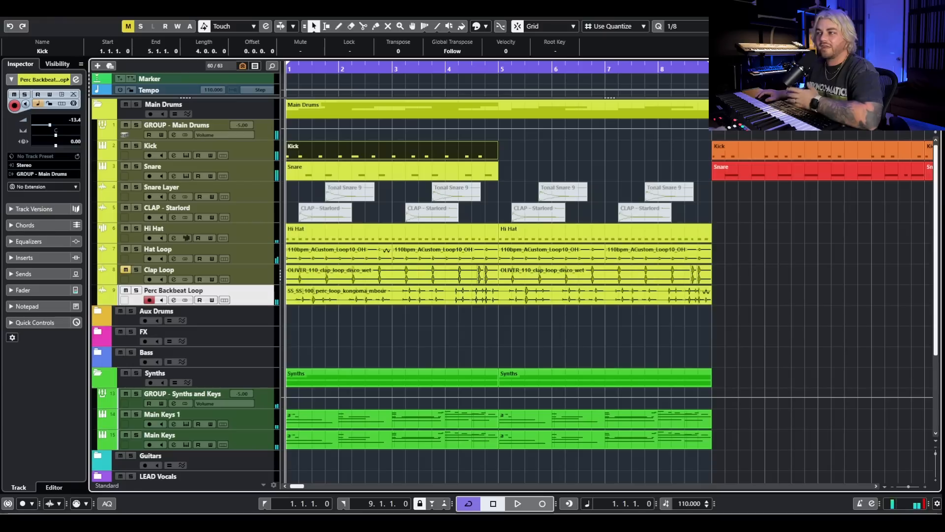
# - Replace the kick and snare events in bars 1-4 with the orange kick and red snare events moved from bar 9
pyautogui.moveTo(510, 143); pyautogui.dragTo(485, 167)
pyautogui.press('Delete')
pyautogui.click(810, 176)
pyautogui.press('g')
pyautogui.moveTo(743, 216); pyautogui.dragTo(379, 152)
pyautogui.press('h')
# - Unmute the Clap Loop track and all snare layer and clap sample events in bars 1-8
pyautogui.click(125, 269)
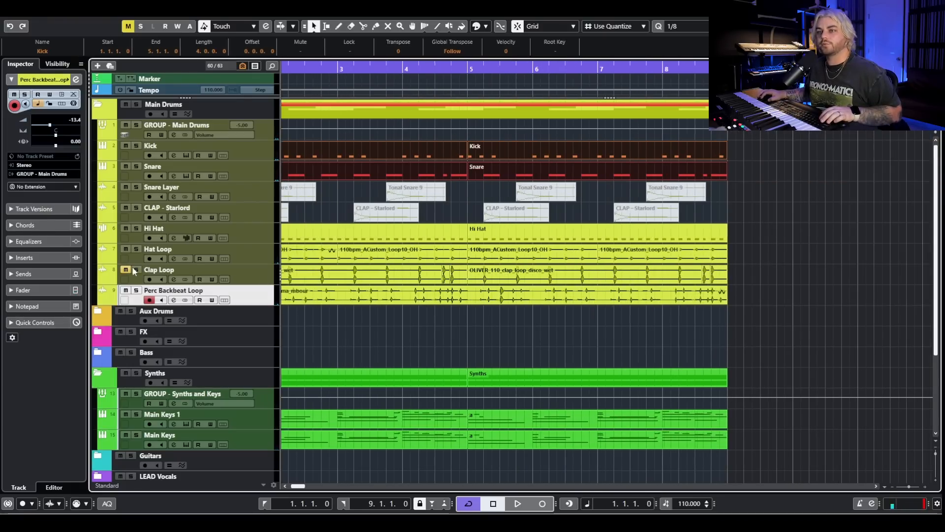
pyautogui.press('h')
pyautogui.moveTo(722, 193); pyautogui.dragTo(253, 212)
# - Play the arrangement from bar 1 with the orange kick and red snare patterns, comparing it without and with the Hat Loop
pyautogui.press('space')
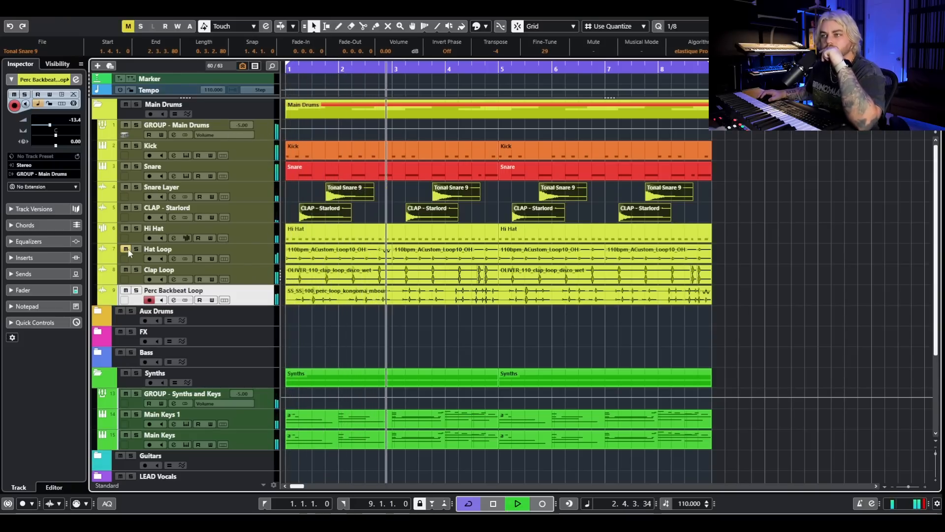
pyautogui.click(142, 249)
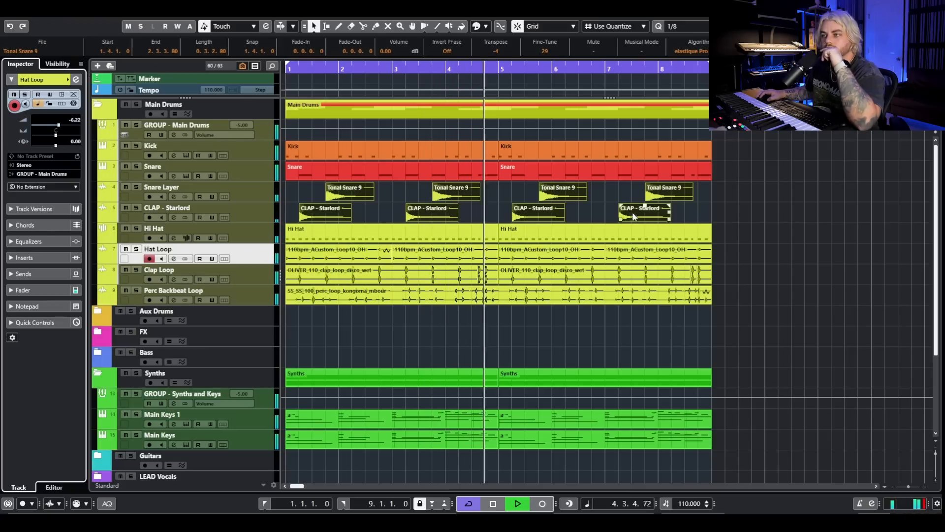
pyautogui.press('g')
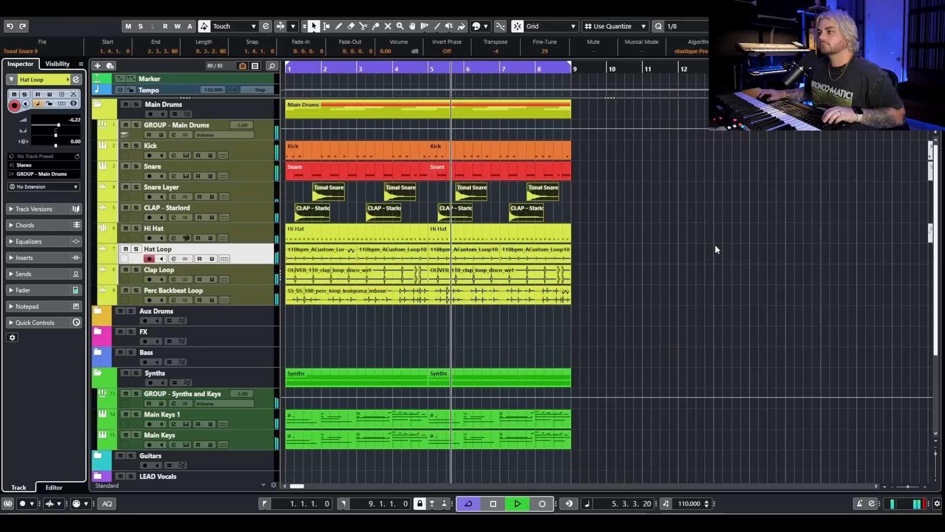
pyautogui.press('space')
pyautogui.press('g')
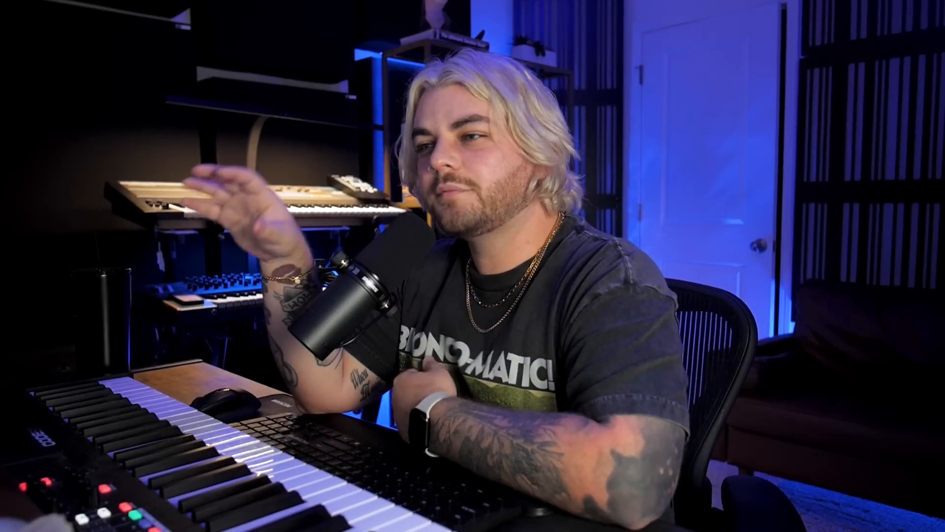